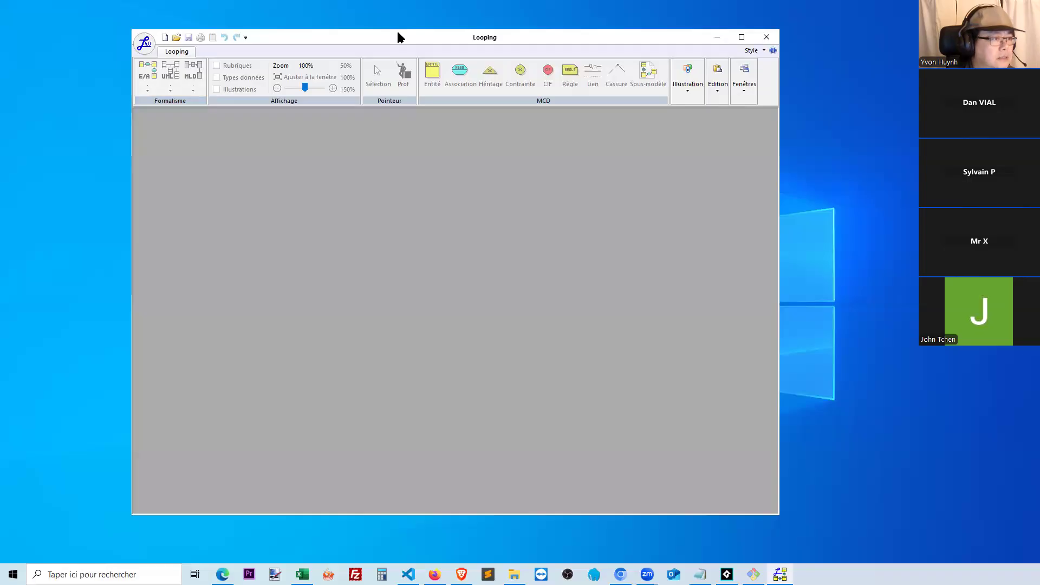
# Step: Create a new model that takes its properties from category-produit.loo, and maximize the program window
pyautogui.moveTo(438, 36); pyautogui.dragTo(481, 44)
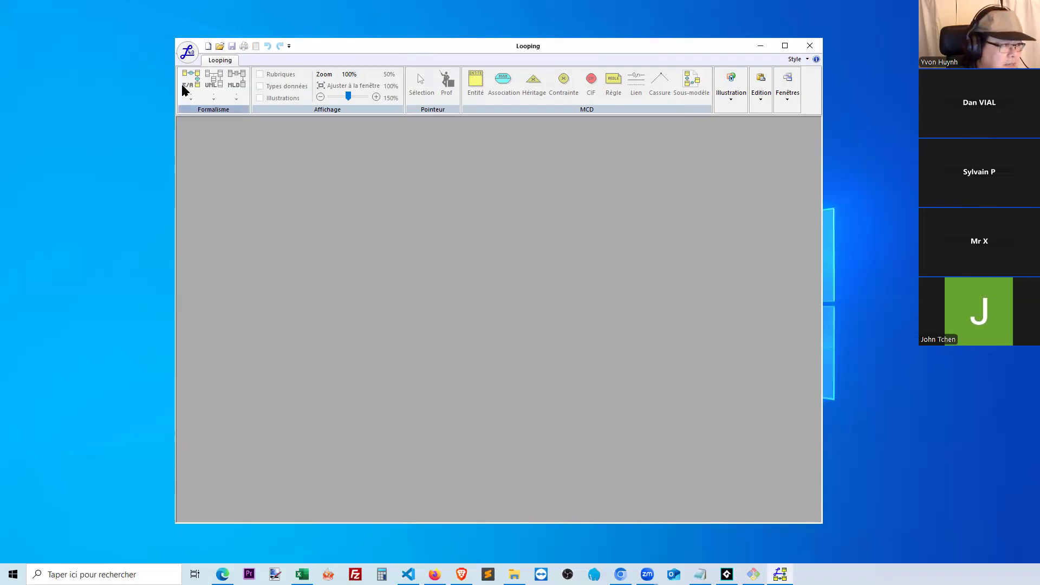
pyautogui.click(209, 47)
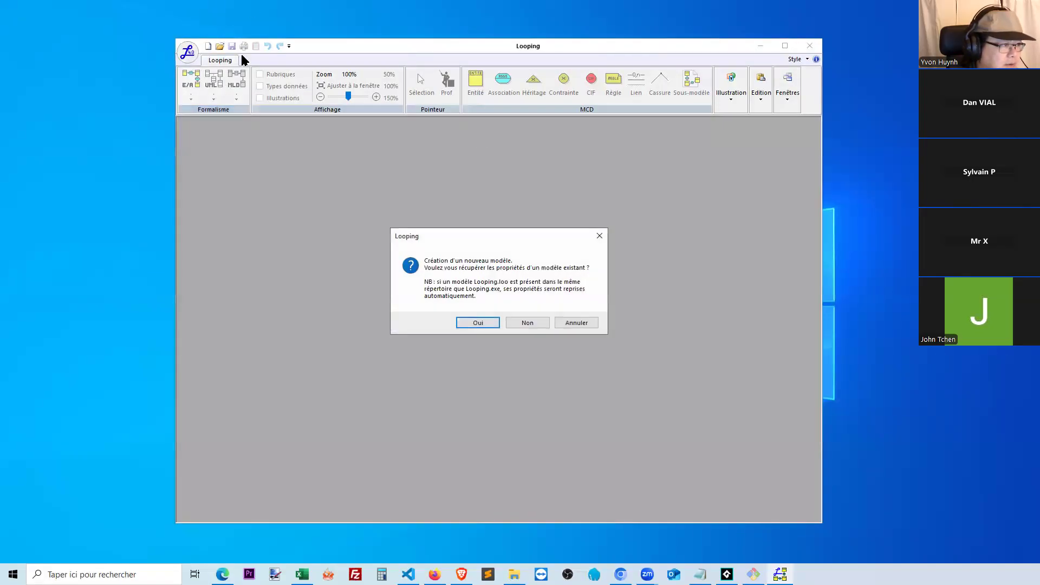
pyautogui.click(478, 322)
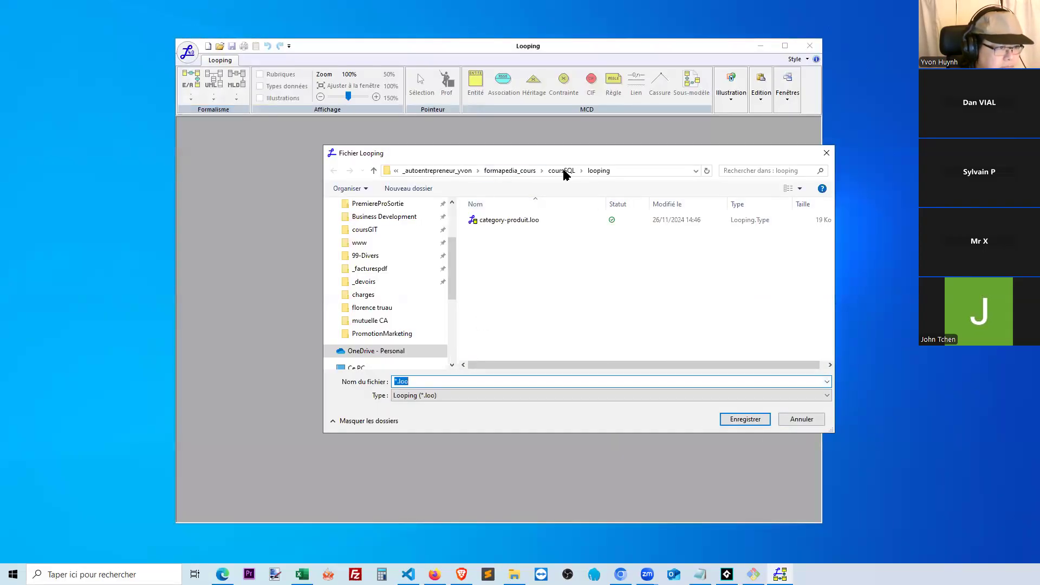
pyautogui.click(510, 224)
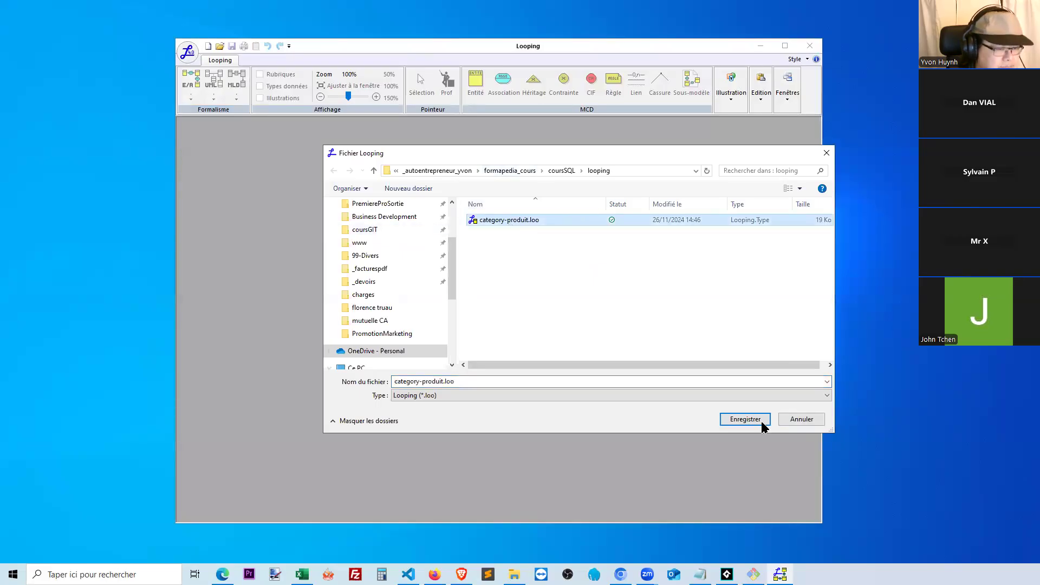
pyautogui.click(743, 423)
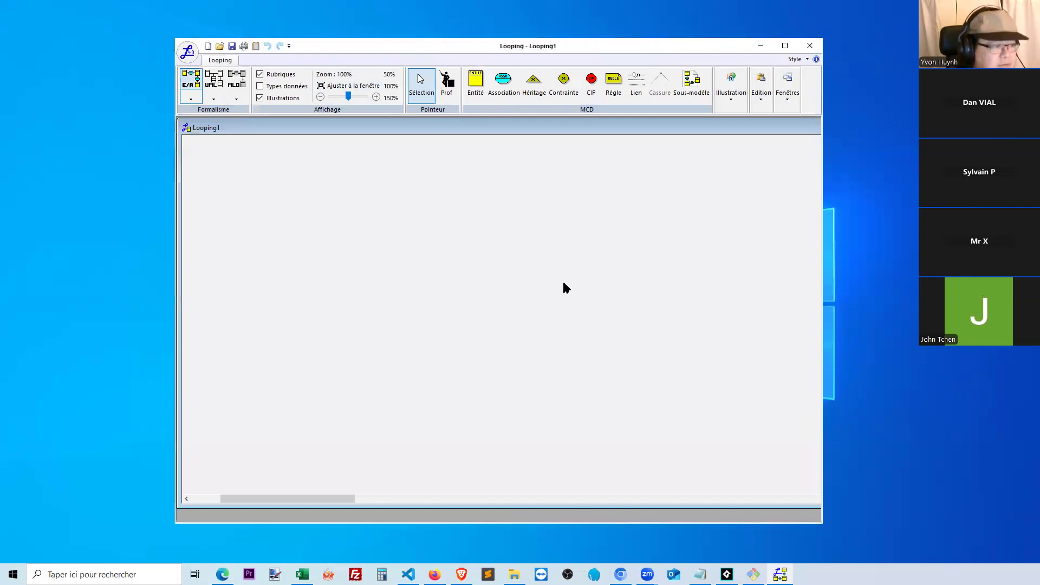
pyautogui.moveTo(679, 39); pyautogui.dragTo(639, 35)
pyautogui.click(748, 43)
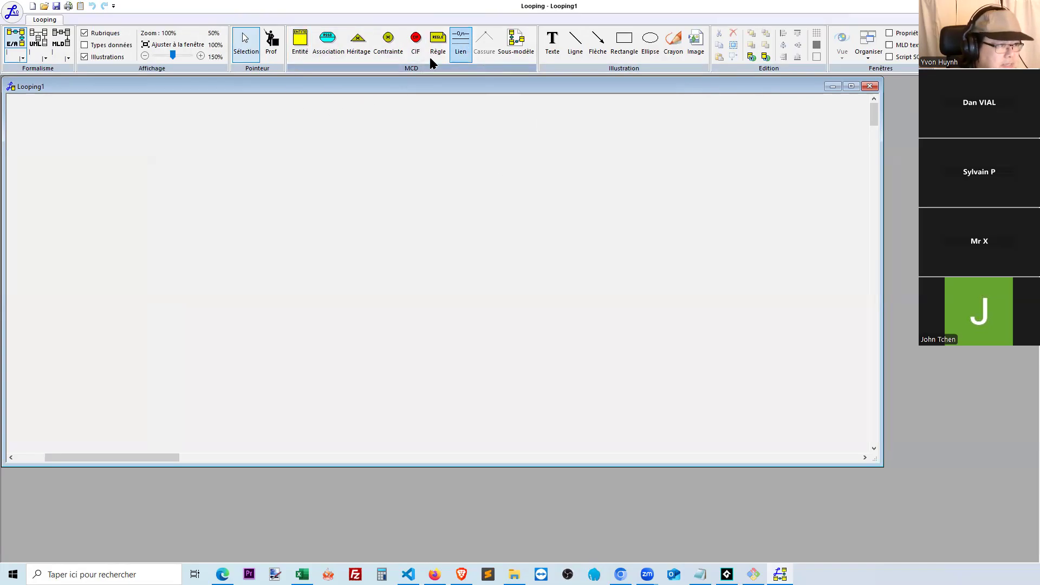
# Step: Place a new entity in the upper part of the empty diagram and enlarge its box to make room for attributes
pyautogui.click(304, 47)
pyautogui.click(263, 181)
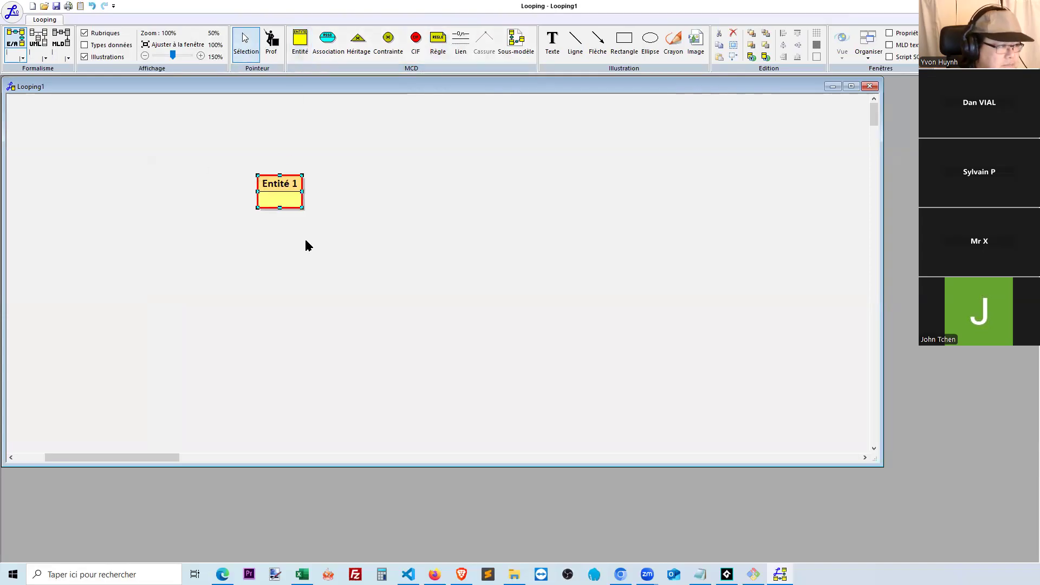
pyautogui.moveTo(381, 277); pyautogui.dragTo(382, 272)
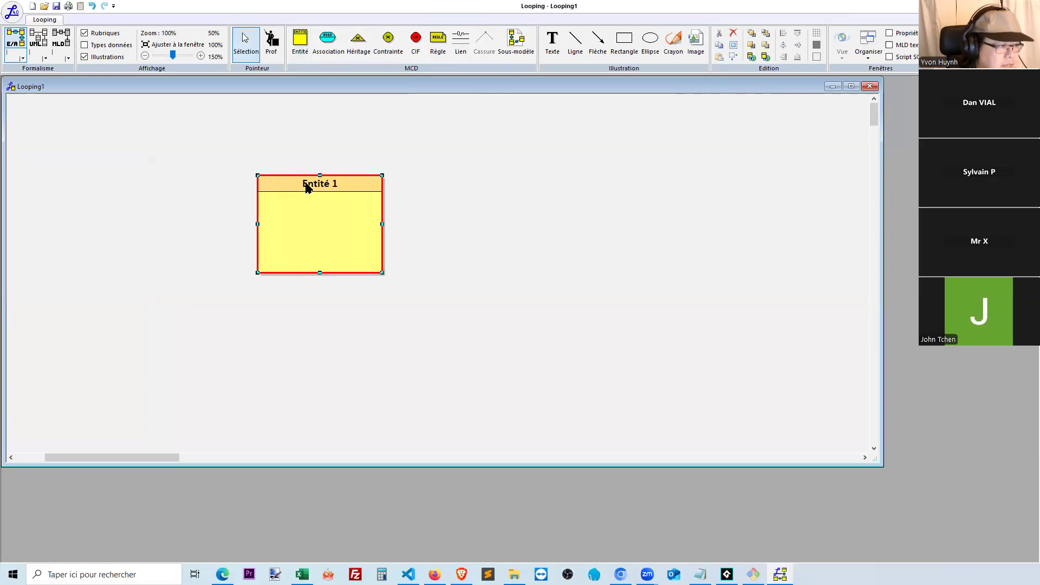
# Step: Name the new entity Produit and add a variable-length text attribute called nom
pyautogui.doubleClick(316, 183)
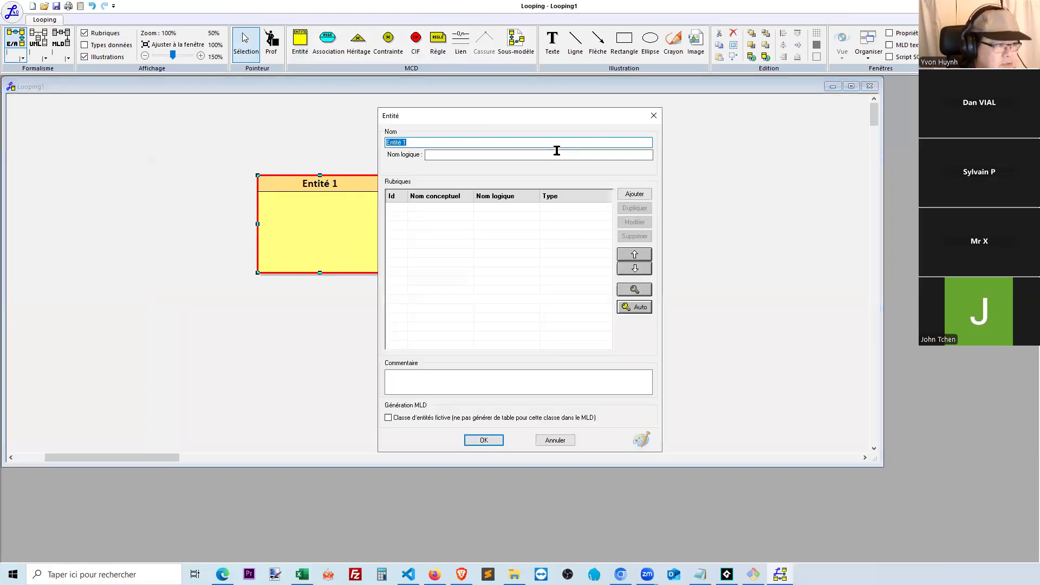
pyautogui.write('Produit')
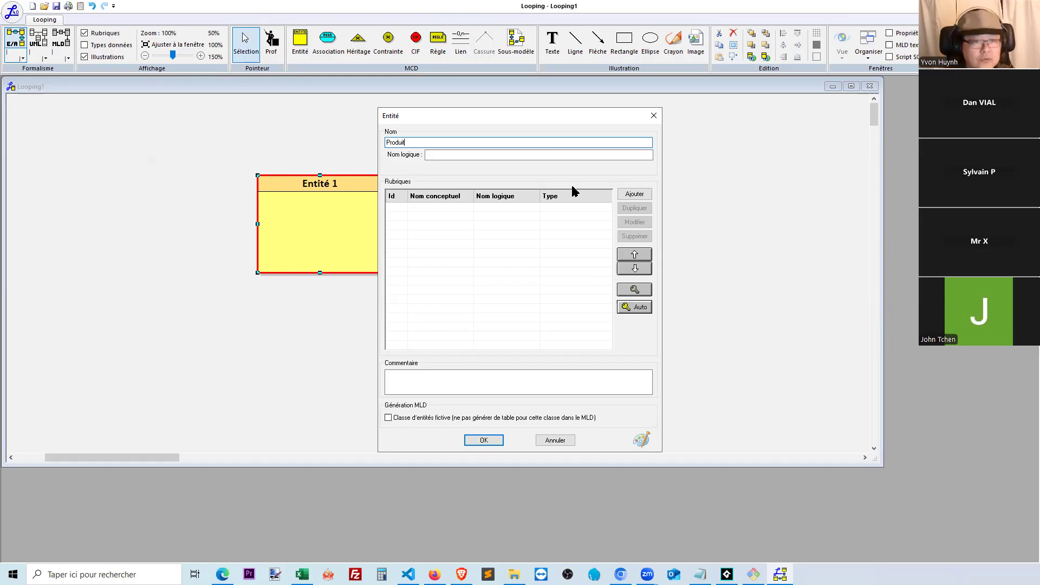
pyautogui.click(632, 196)
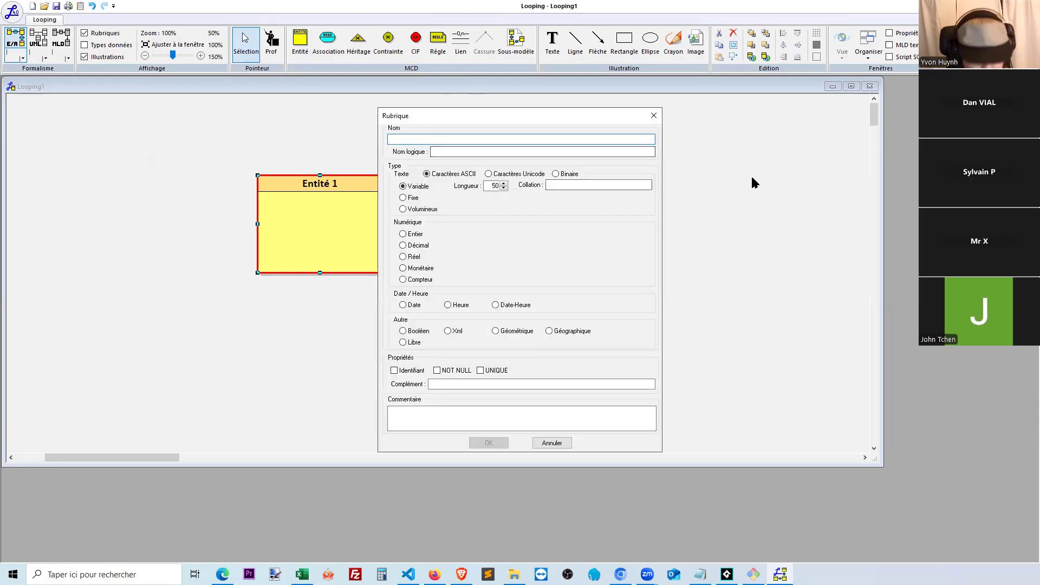
pyautogui.write('nom')
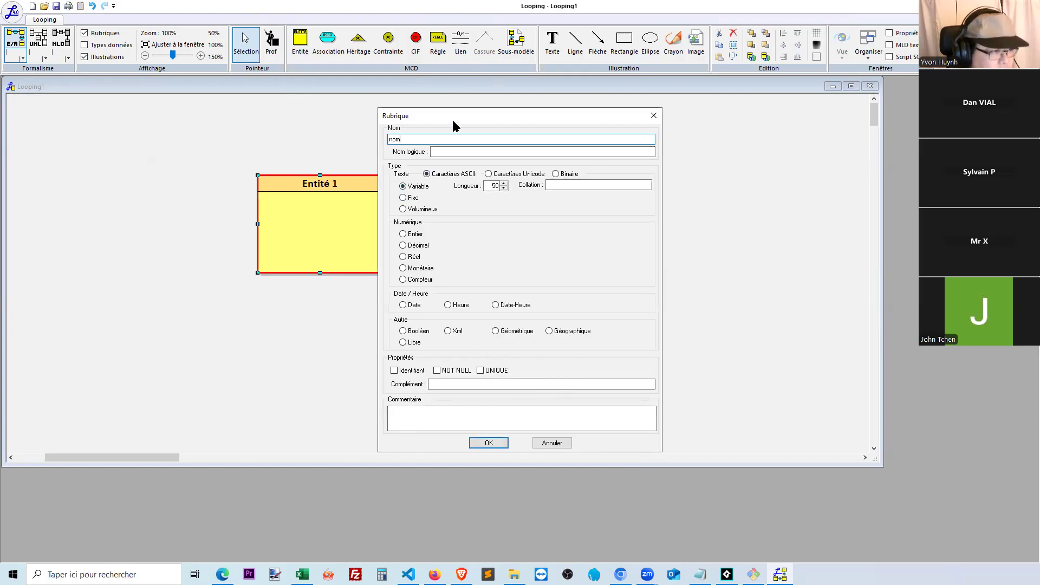
pyautogui.click(490, 442)
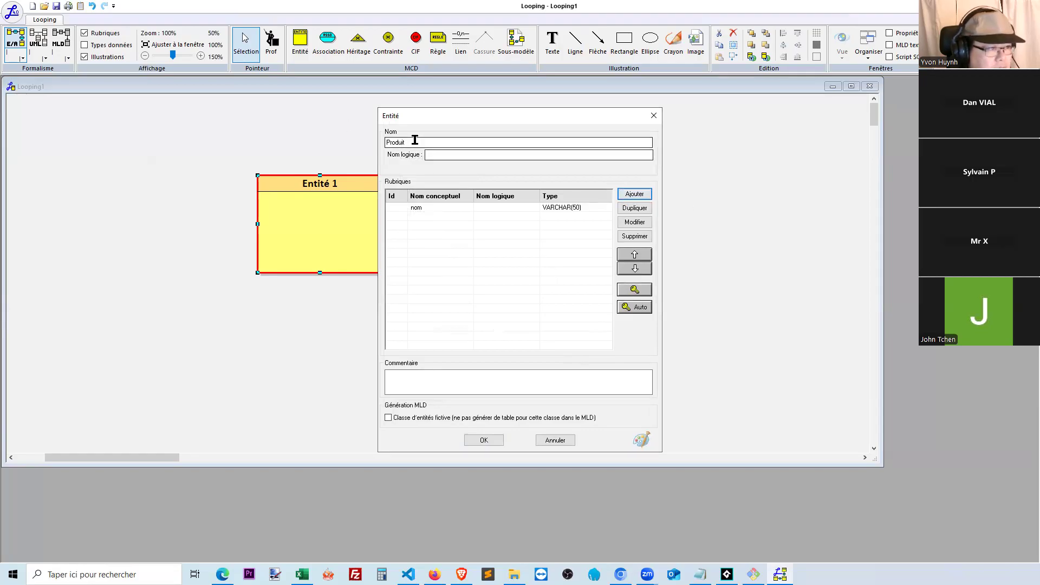
pyautogui.click(496, 440)
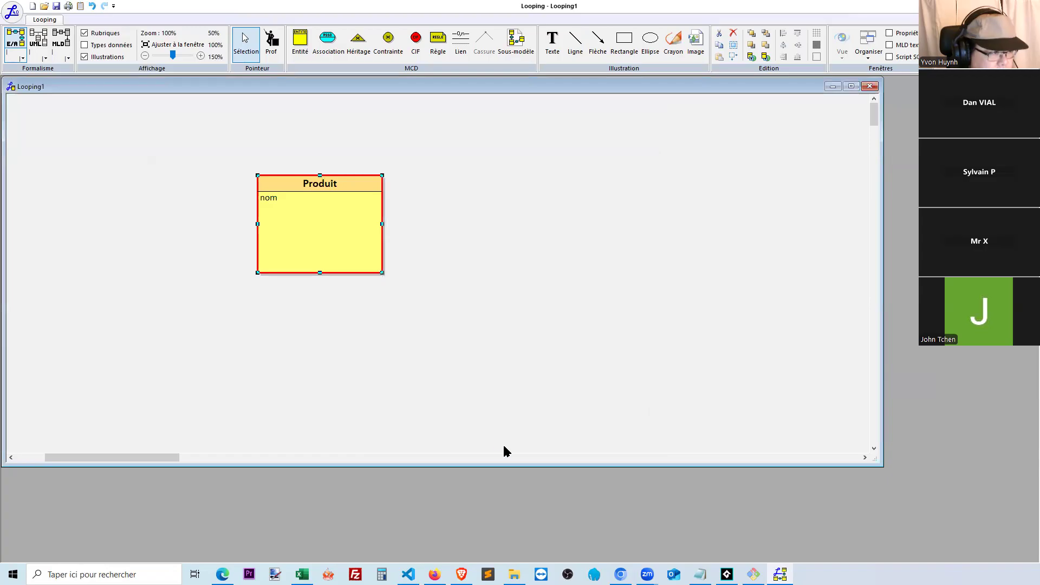
# Step: Add a variable-length text attribute named description with length 500 to the Produit entity
pyautogui.doubleClick(332, 239)
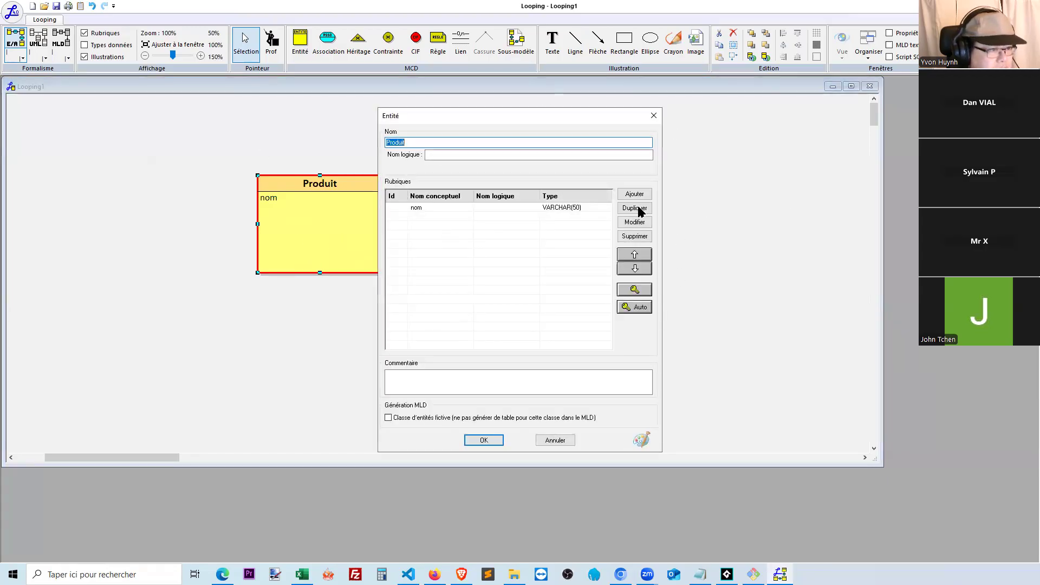
pyautogui.click(449, 206)
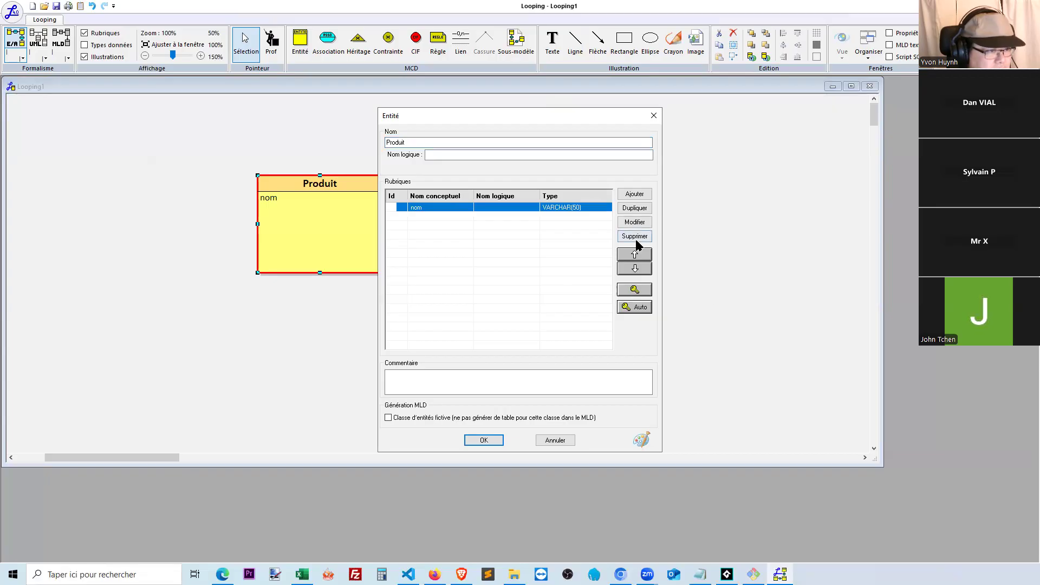
pyautogui.click(635, 195)
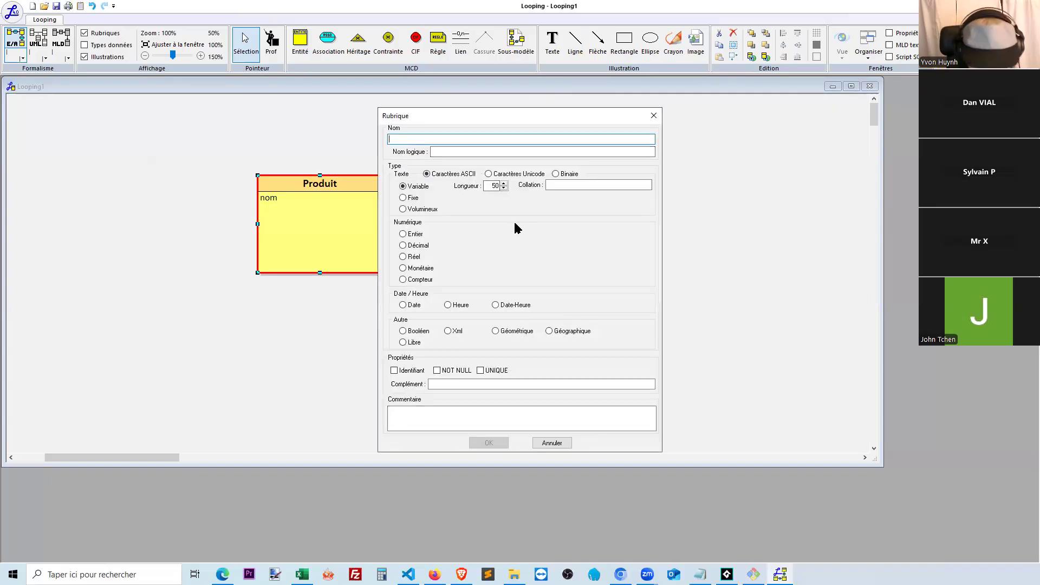
pyautogui.write('pri')
pyautogui.write('description')
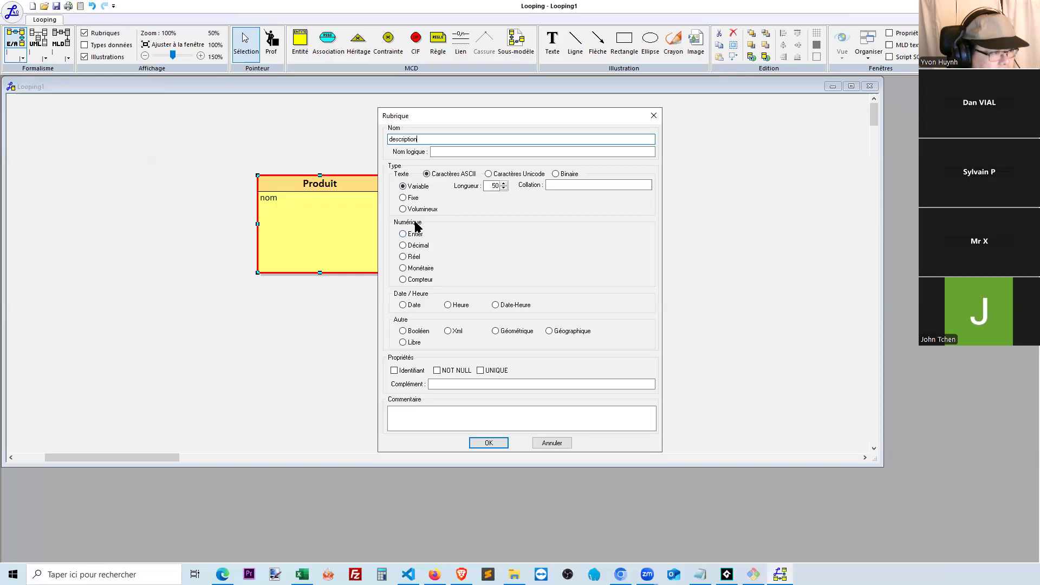
pyautogui.doubleClick(494, 187)
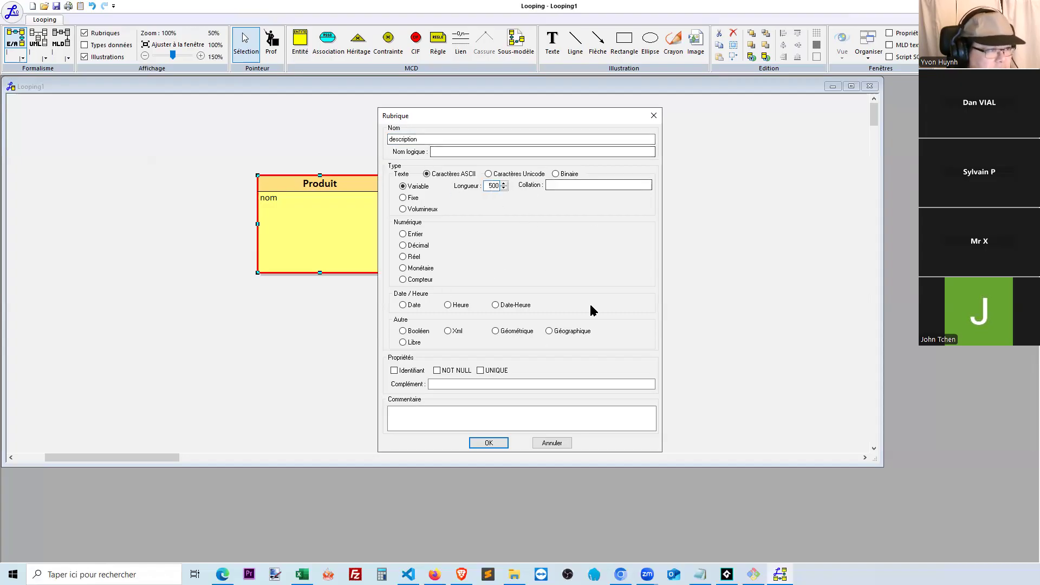
pyautogui.click(488, 444)
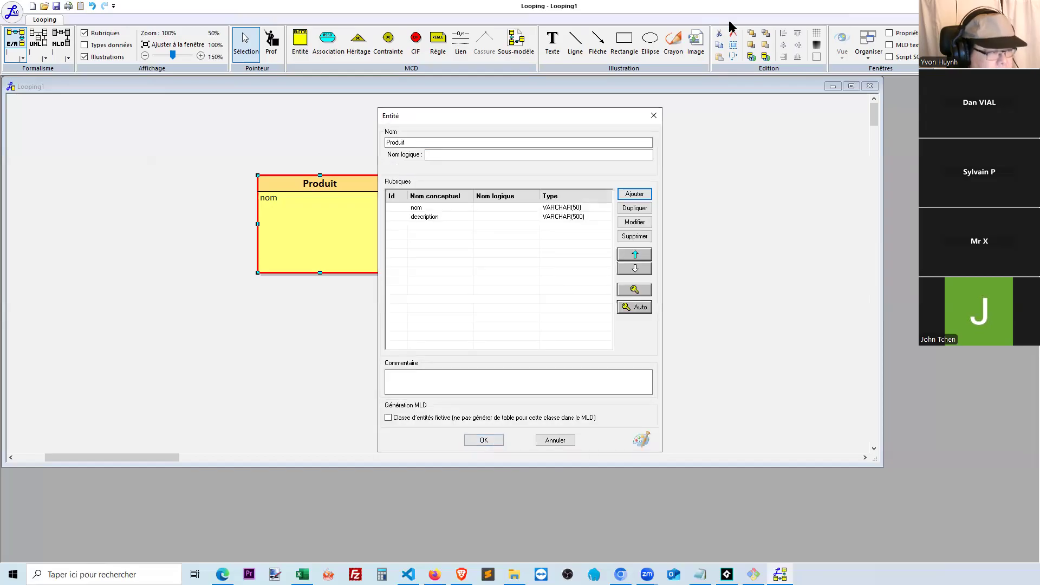
pyautogui.click(437, 218)
pyautogui.click(437, 230)
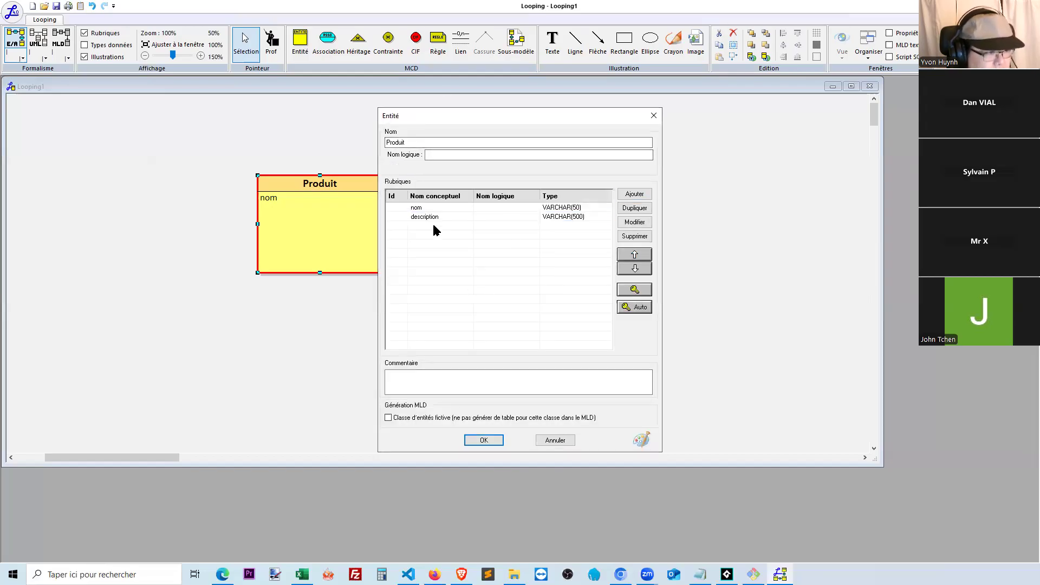
# Step: Add an attribute named prix with the numeric type Décimal to the Produit entity
pyautogui.click(630, 195)
pyautogui.write('p')
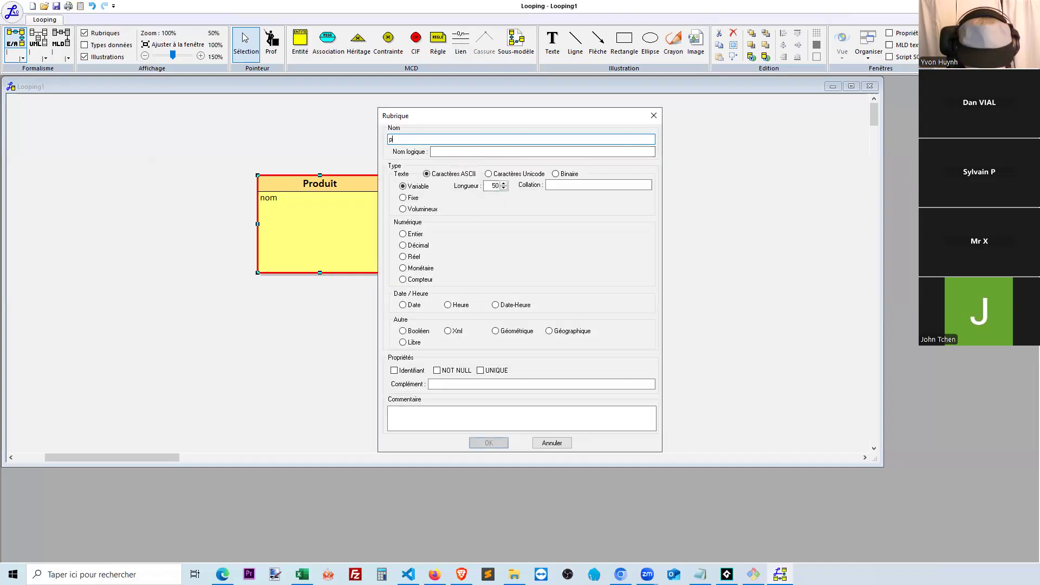
pyautogui.write('rix')
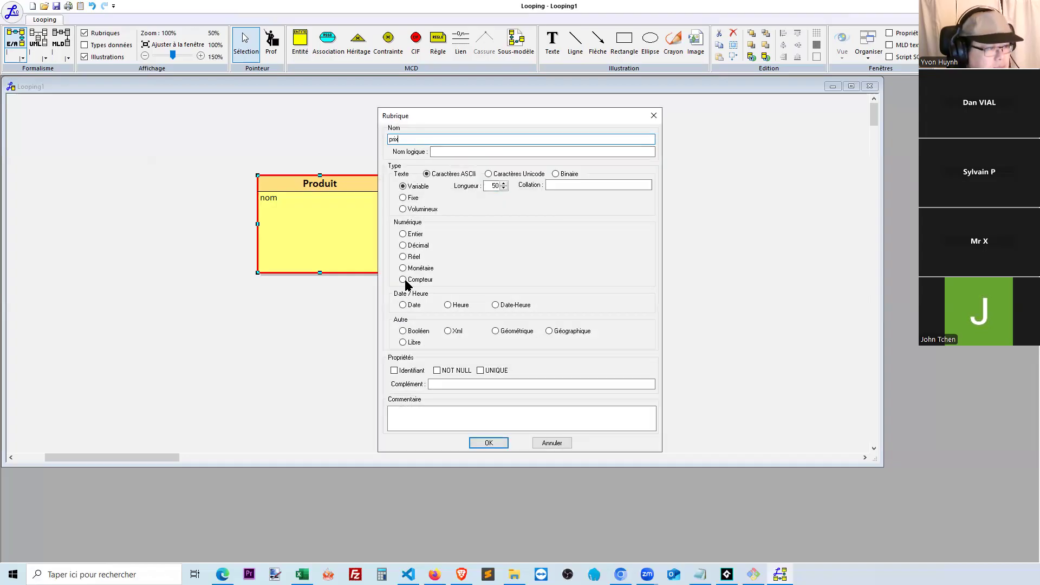
pyautogui.click(421, 249)
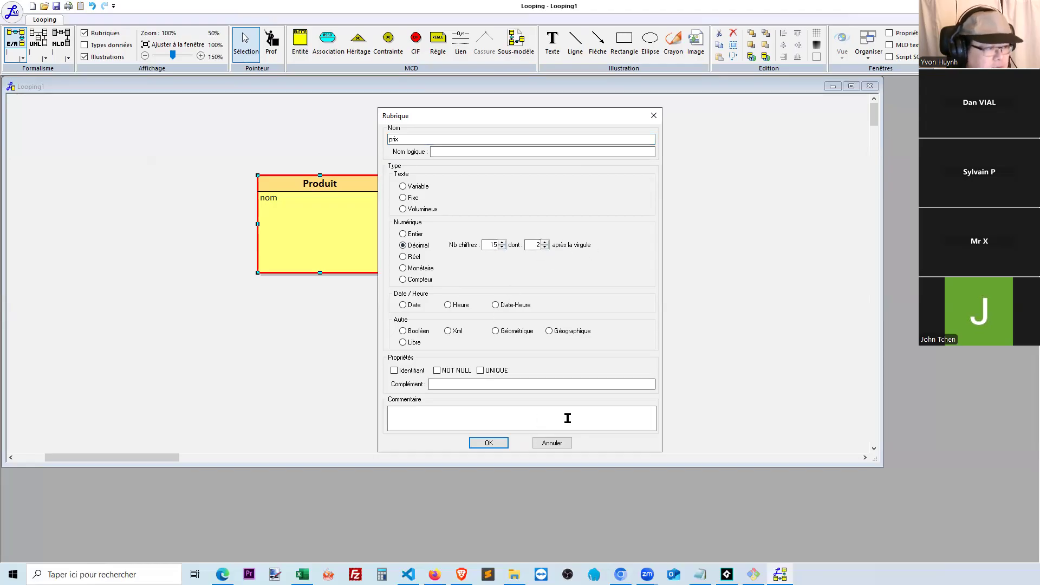
pyautogui.click(478, 445)
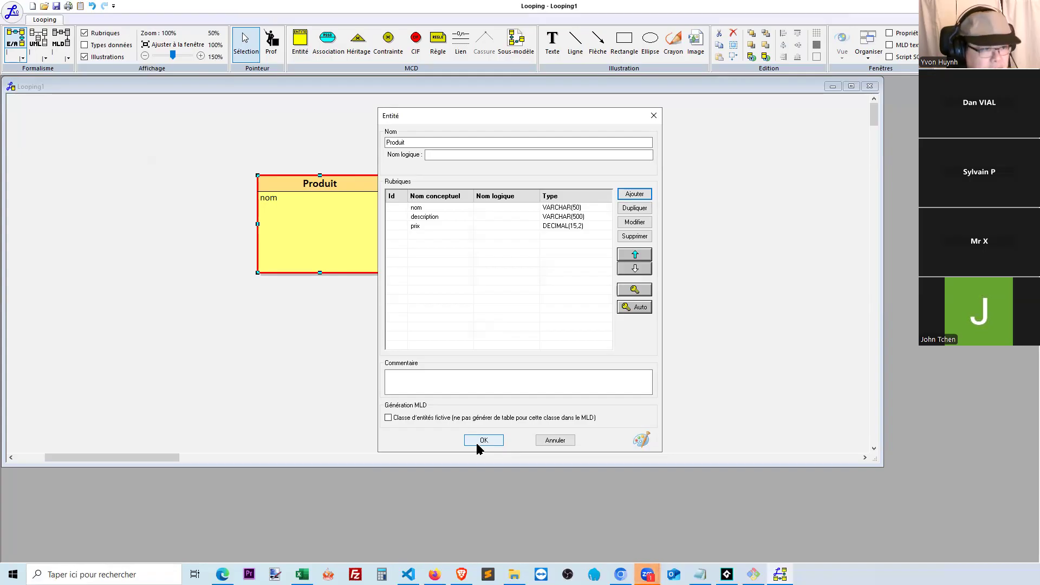
# Step: Add an attribute named date_create of type Date-Heure to the Produit entity
pyautogui.click(635, 194)
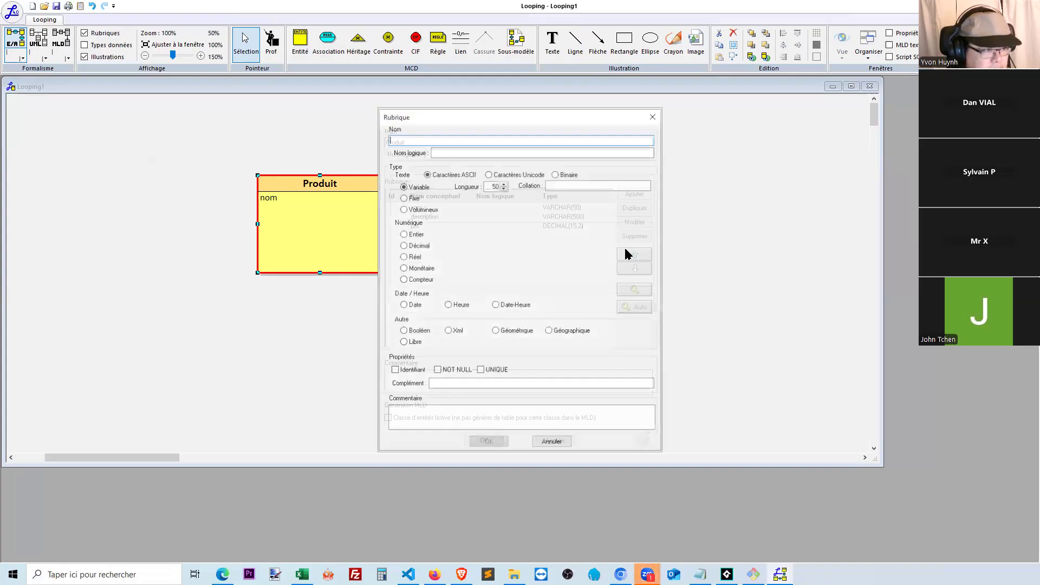
pyautogui.write('date_create')
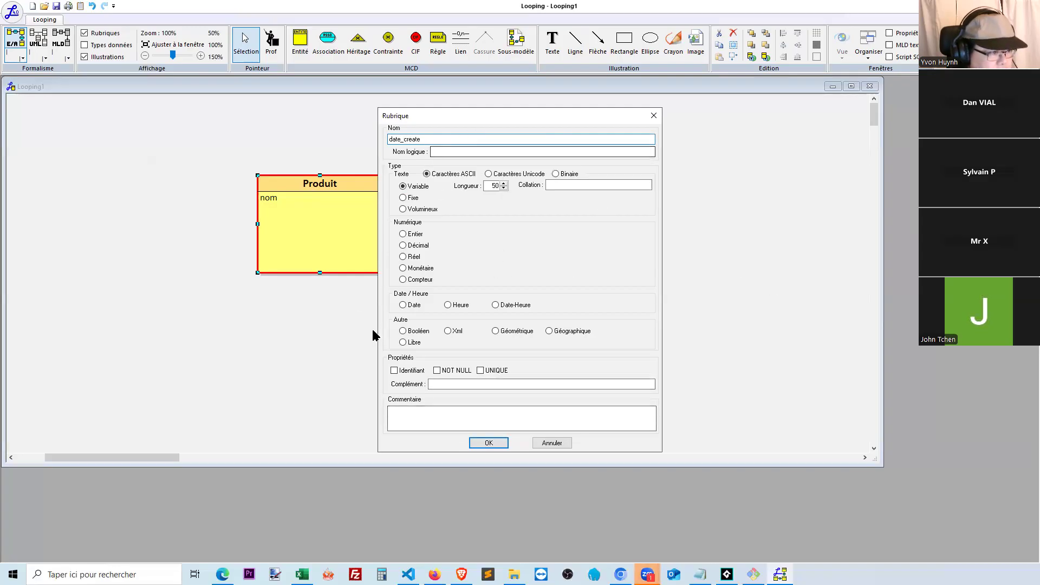
pyautogui.click(496, 307)
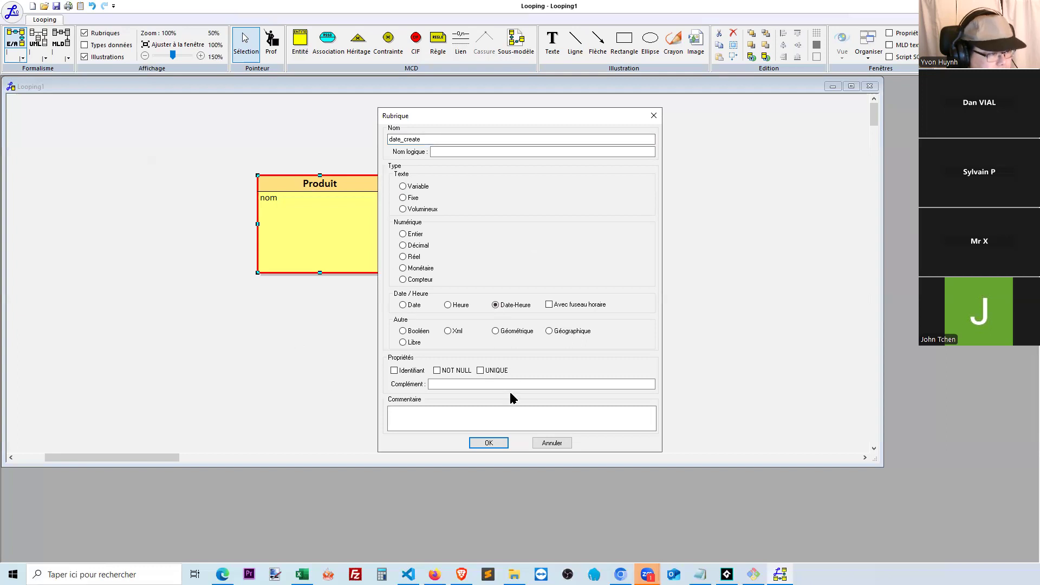
pyautogui.click(492, 444)
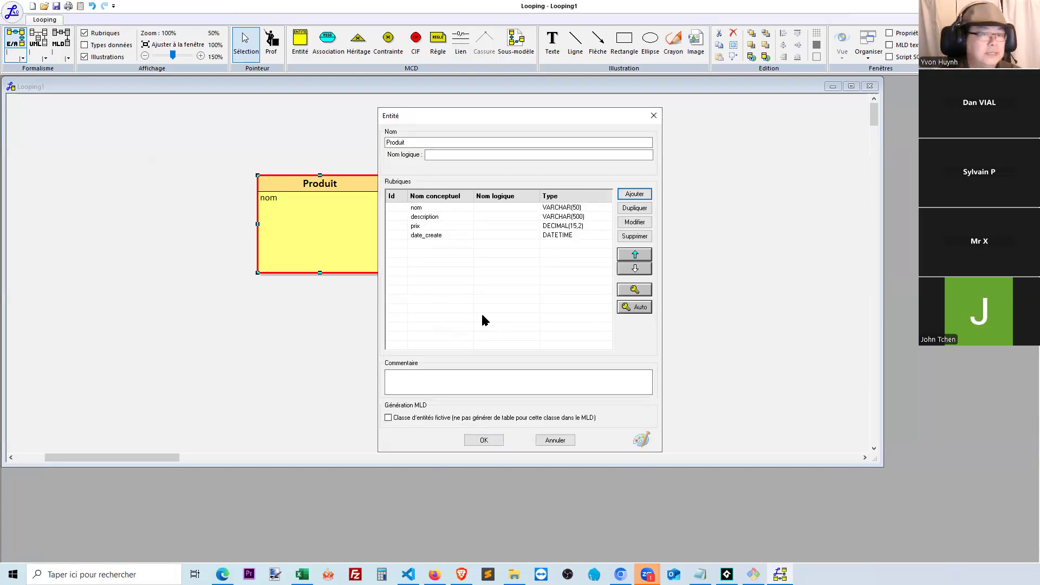
# Step: Add an attribute named id of type Entier, mark it as Identifiant, and apply the changes to the Produit entity
pyautogui.click(643, 196)
pyautogui.write('id')
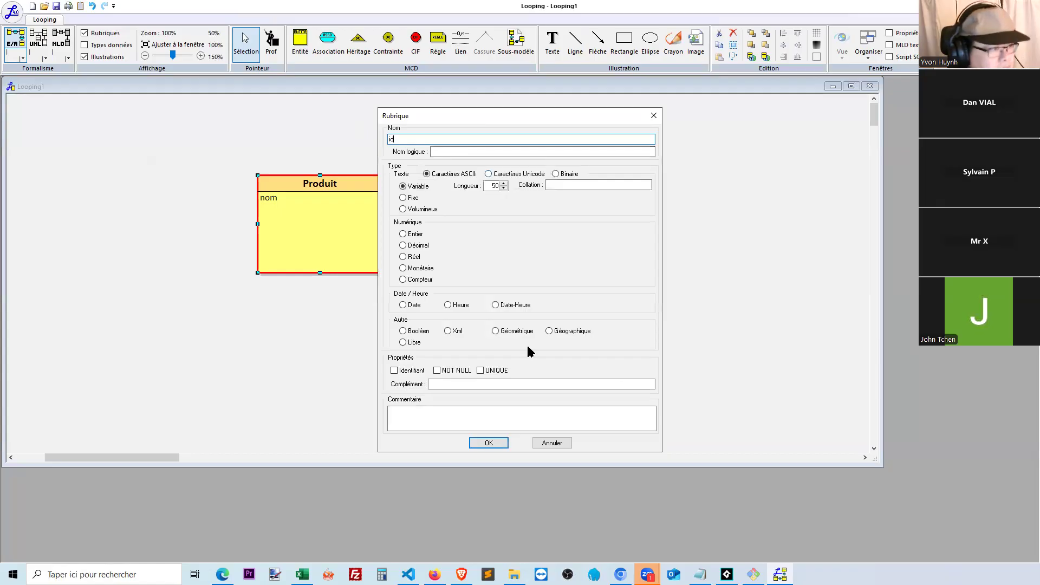
pyautogui.click(404, 234)
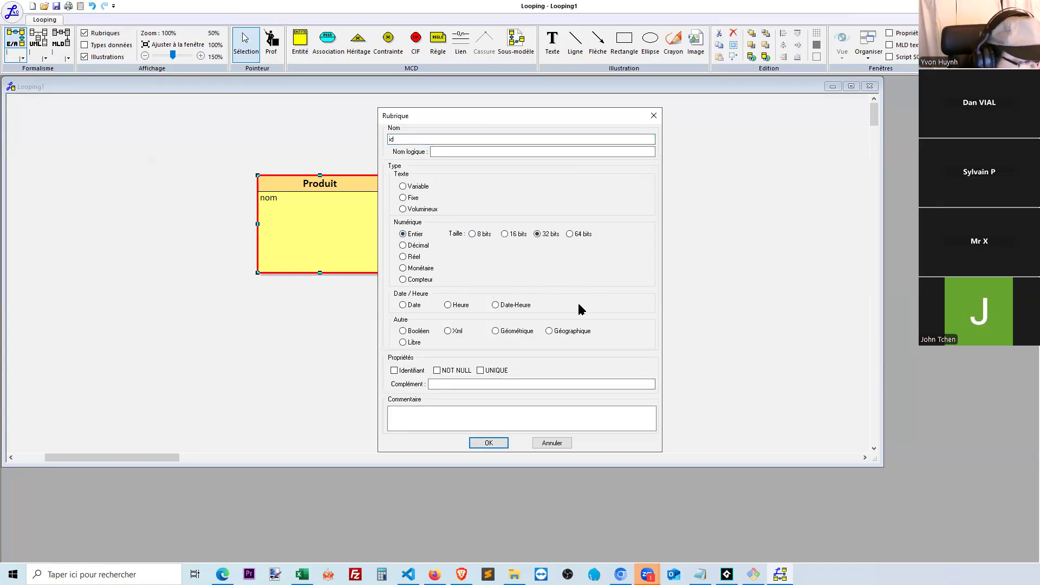
pyautogui.click(394, 371)
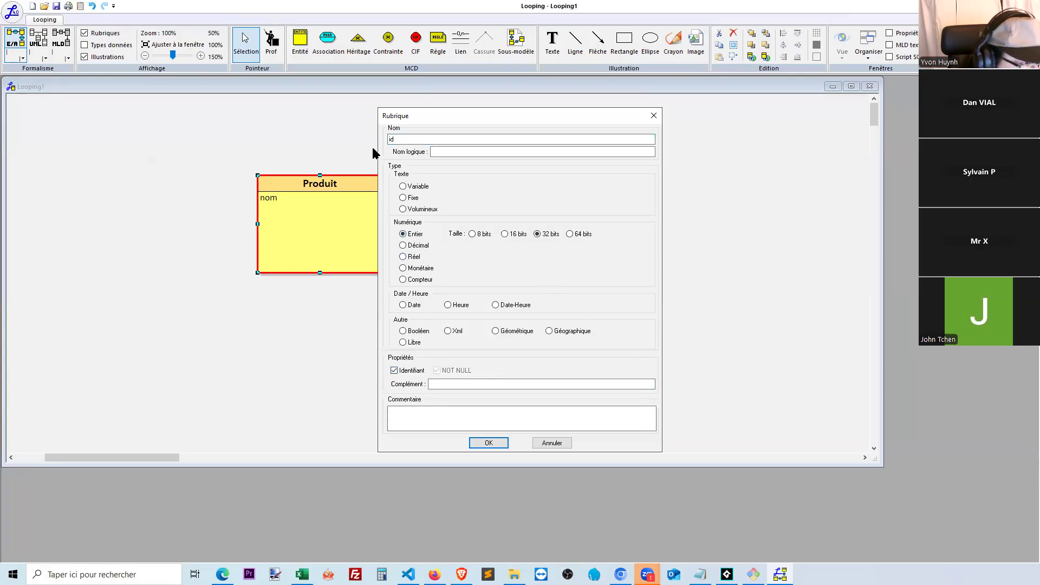
pyautogui.click(487, 443)
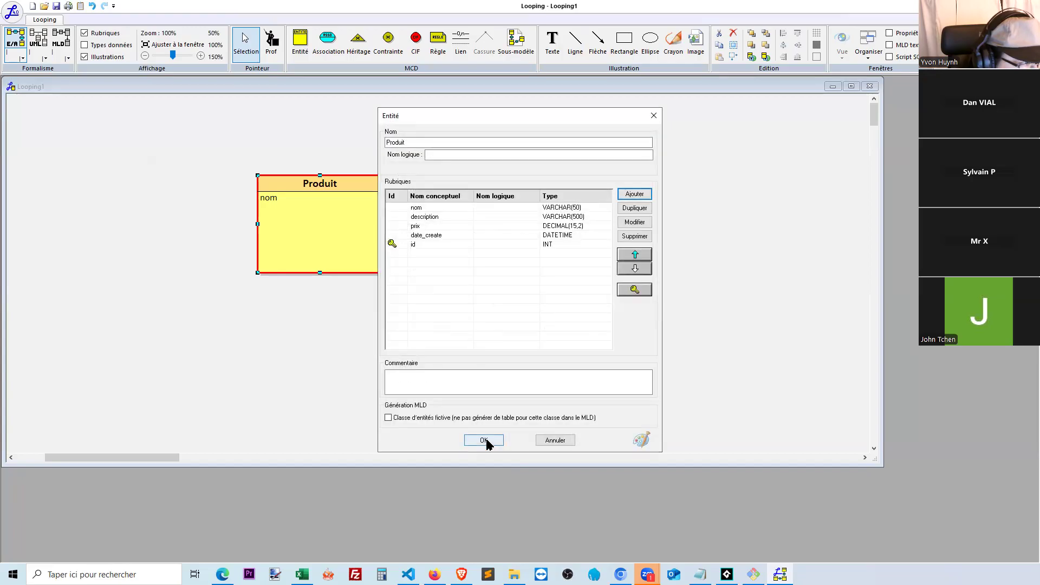
pyautogui.click(484, 441)
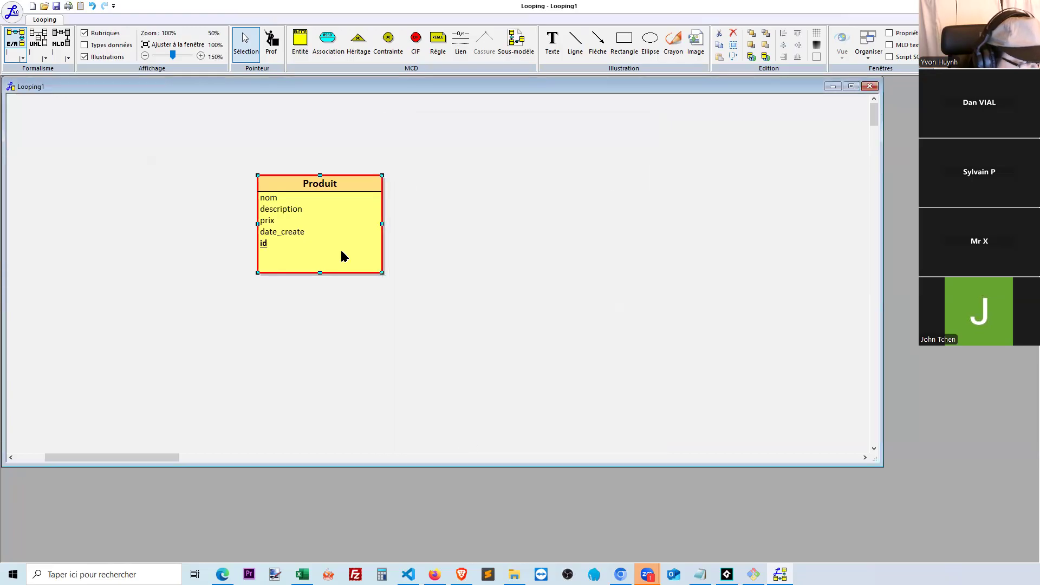
pyautogui.click(392, 331)
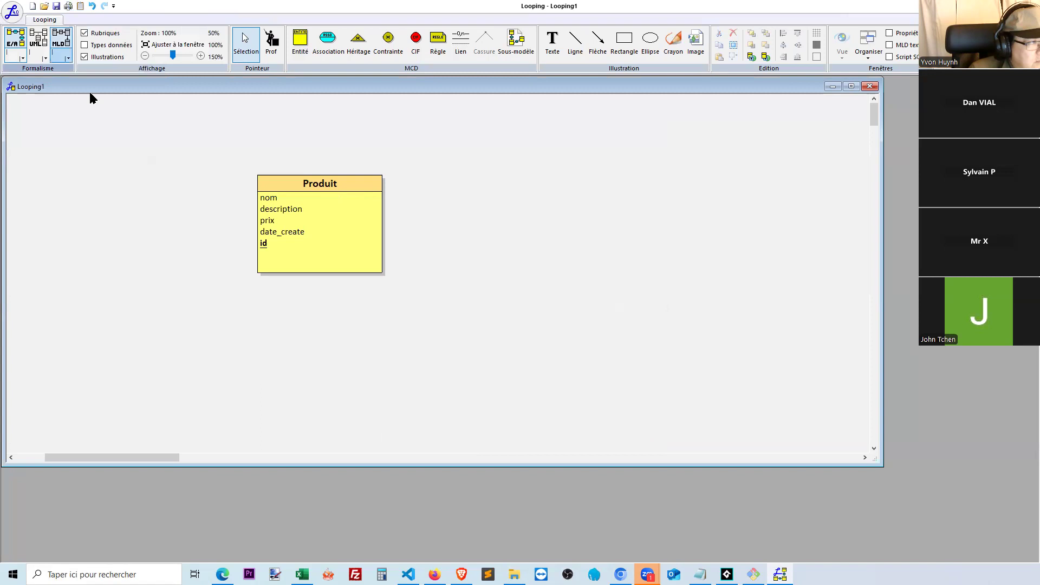
# Step: Show the attributes' data types on the diagram, hide them again, and shift the Produit entity slightly up and left
pyautogui.click(86, 45)
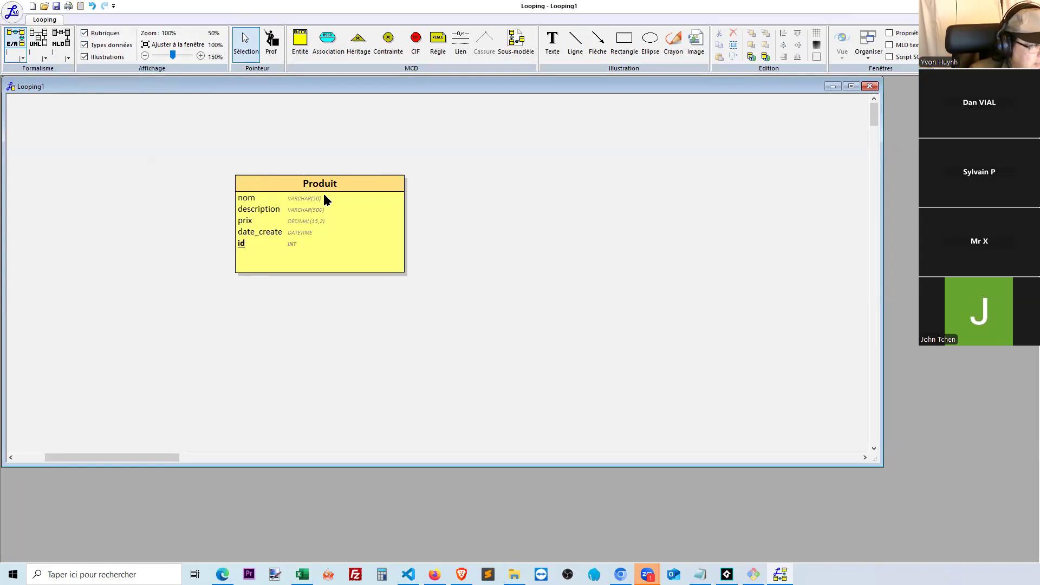
pyautogui.click(85, 46)
pyautogui.moveTo(356, 187); pyautogui.dragTo(345, 176)
pyautogui.click(553, 289)
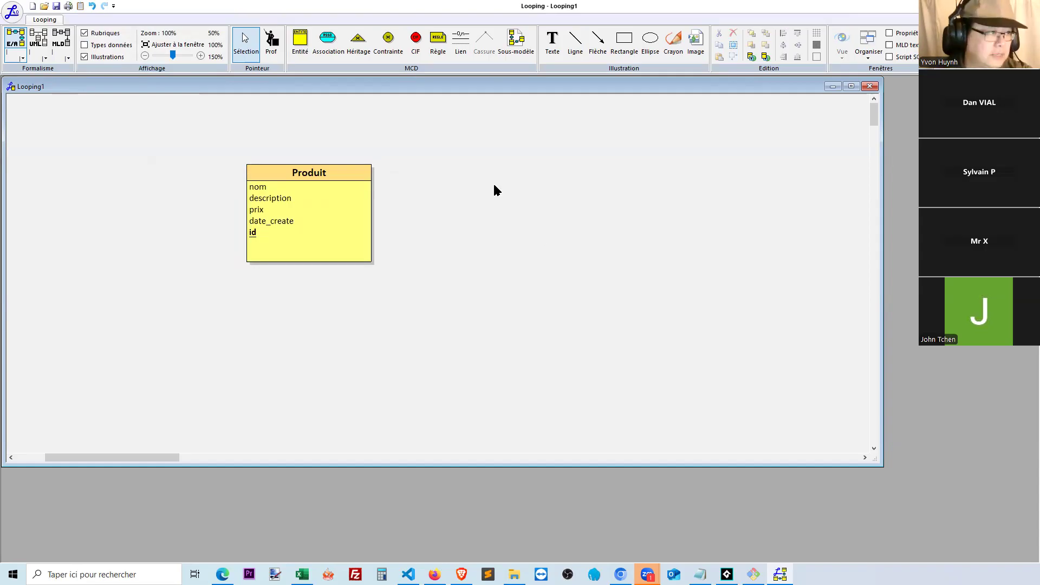
# Step: Add a second entity beside Produit and name it categories
pyautogui.click(300, 41)
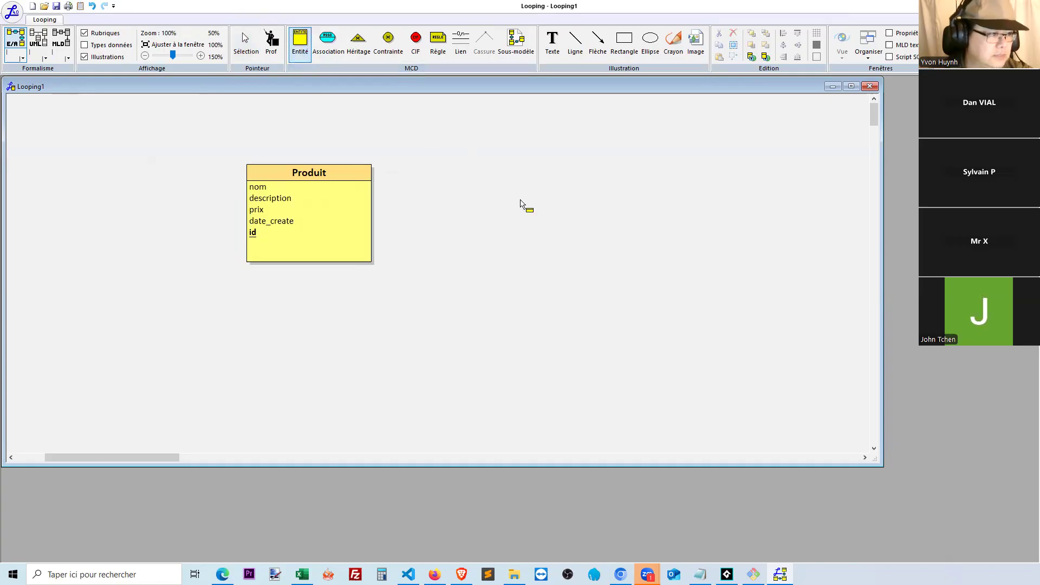
pyautogui.click(492, 204)
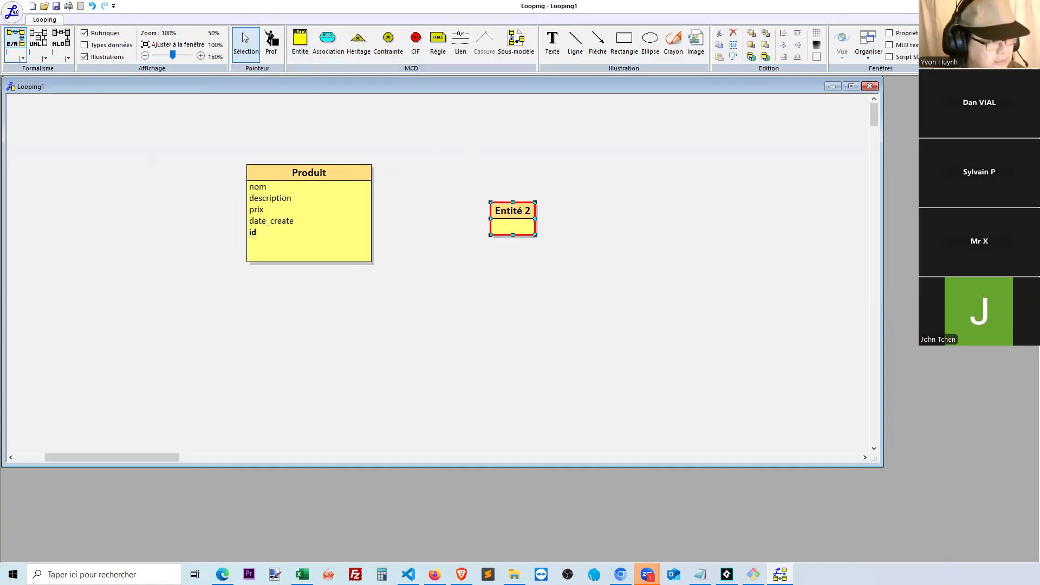
pyautogui.doubleClick(510, 214)
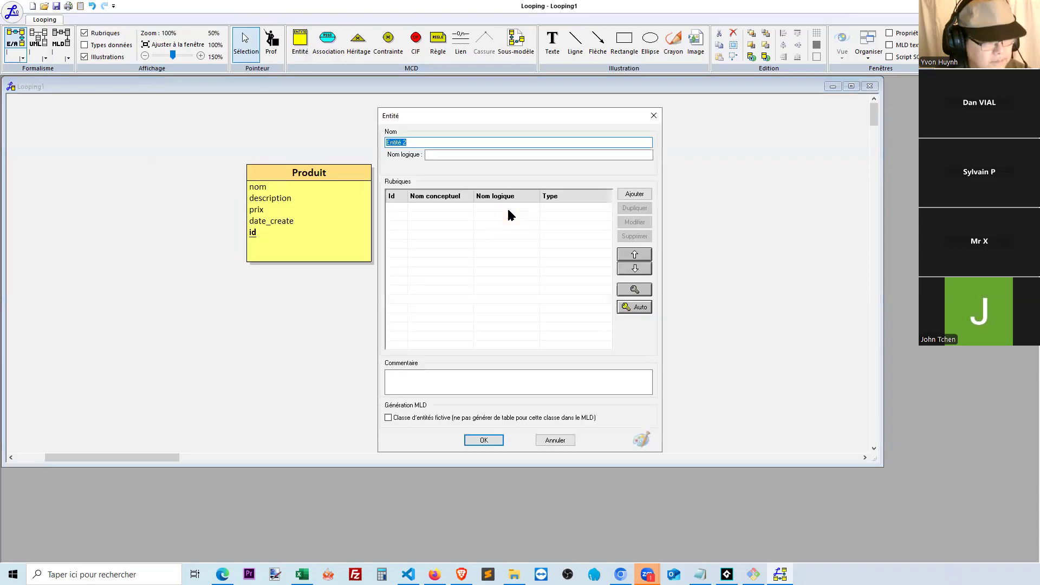
pyautogui.write('Category')
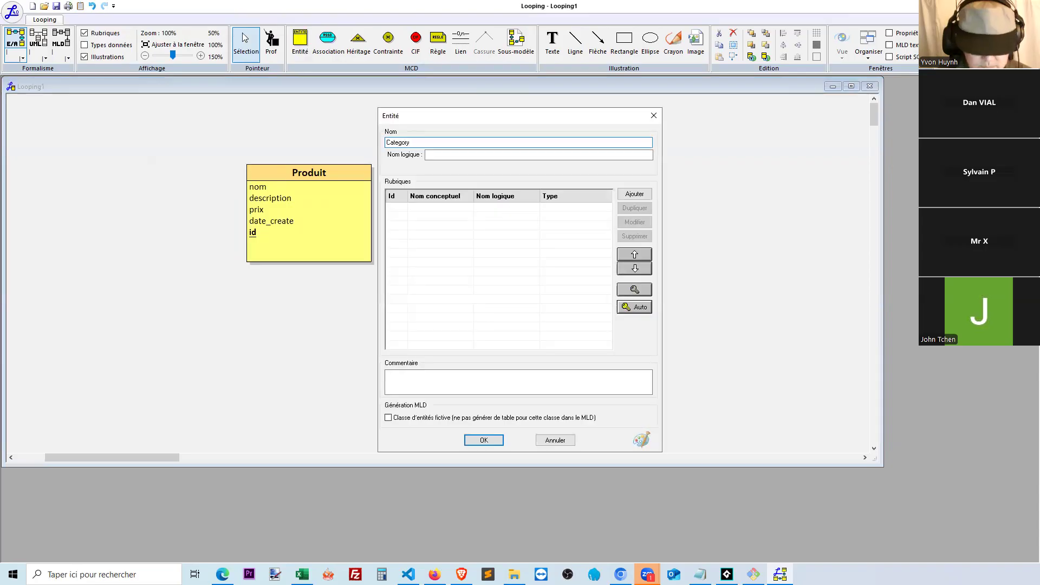
pyautogui.write('c')
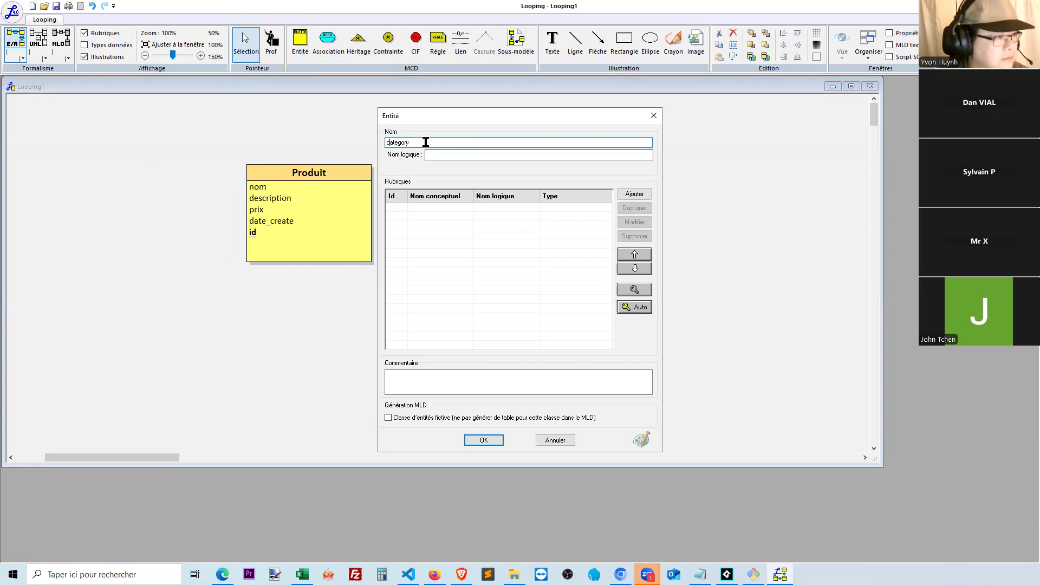
pyautogui.write('ie')
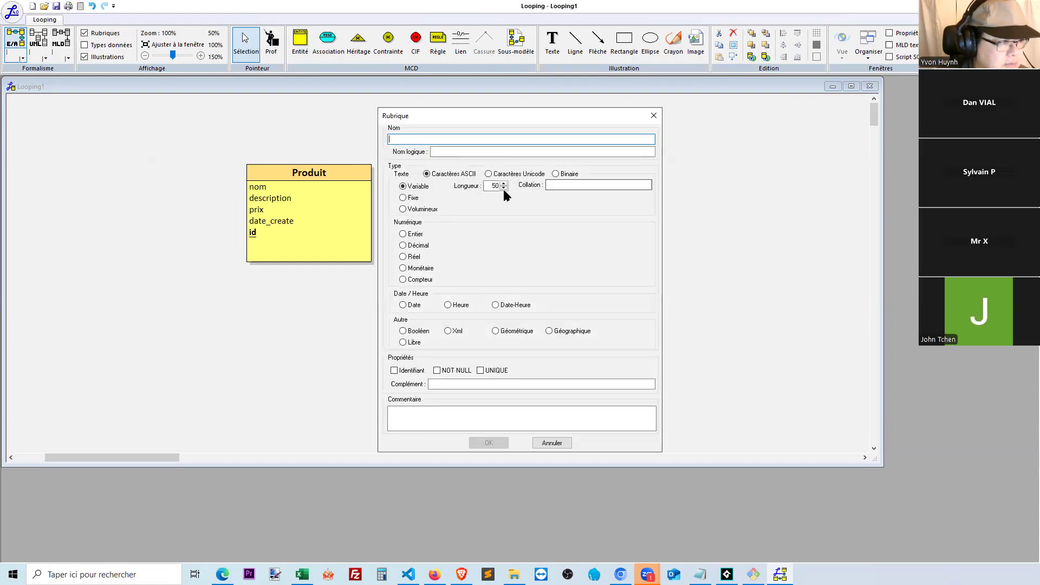
# Step: Add a variable-length text attribute nom of length 50 and an Identifiant attribute id of type Entier (32 bits) to categories
pyautogui.write('nom')
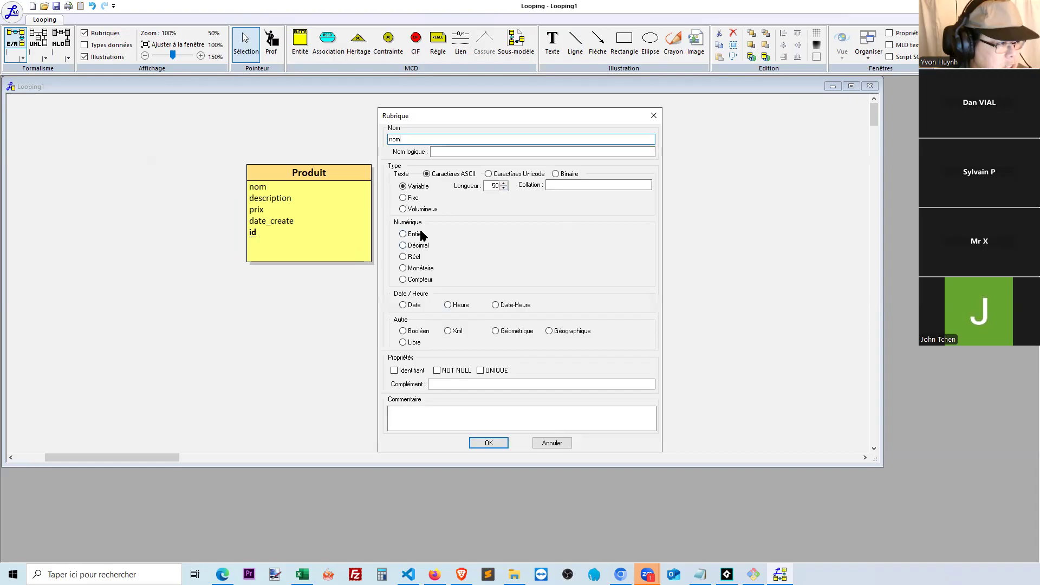
pyautogui.click(489, 443)
pyautogui.click(634, 195)
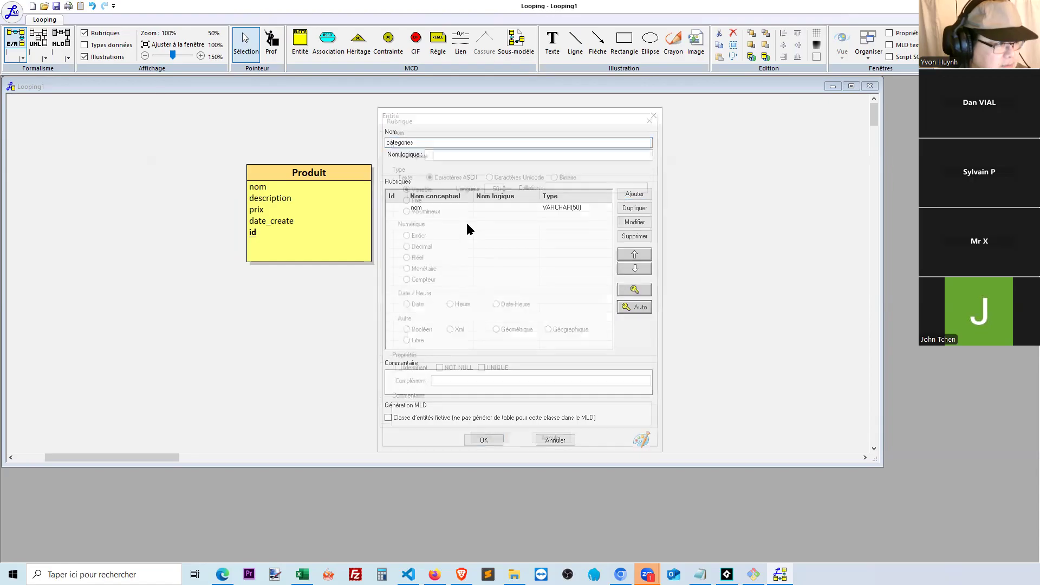
pyautogui.write('id')
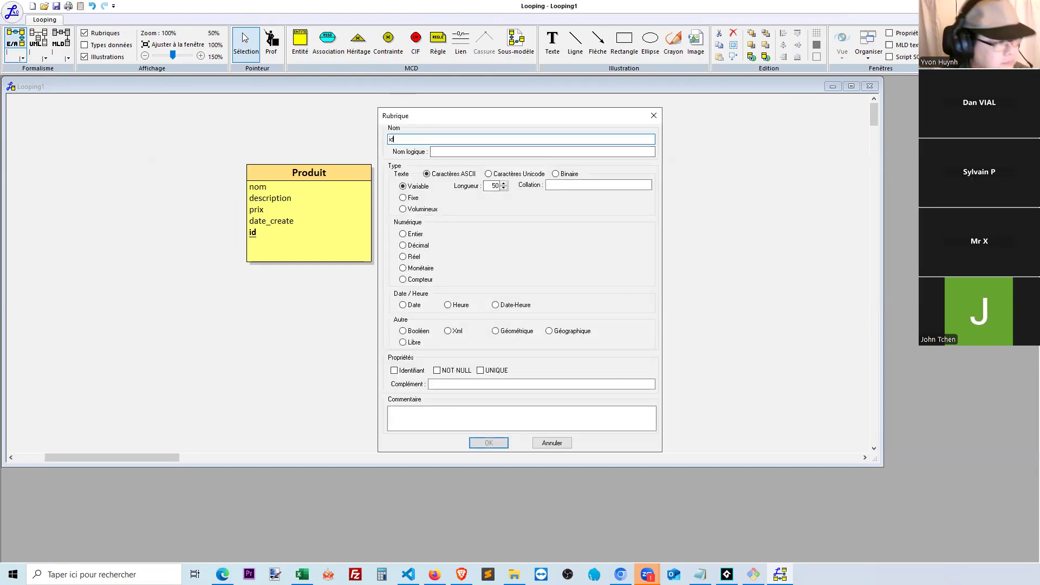
pyautogui.click(404, 371)
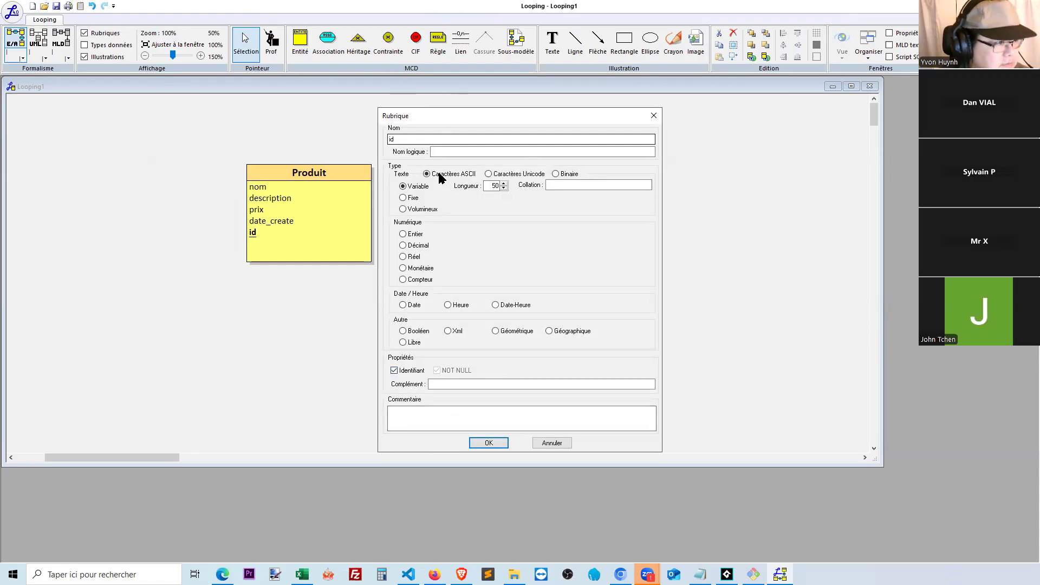
pyautogui.click(412, 236)
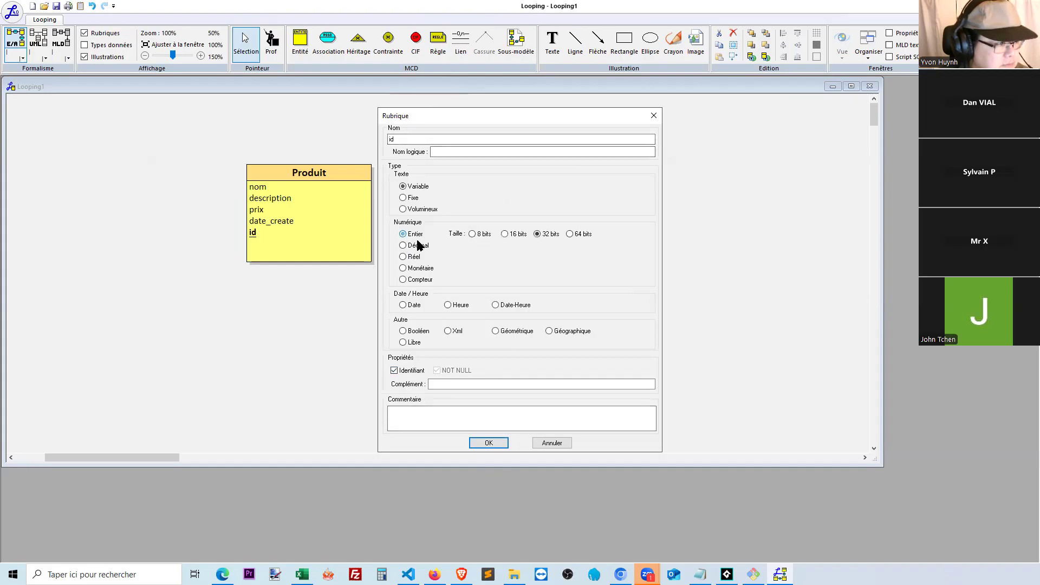
pyautogui.click(491, 446)
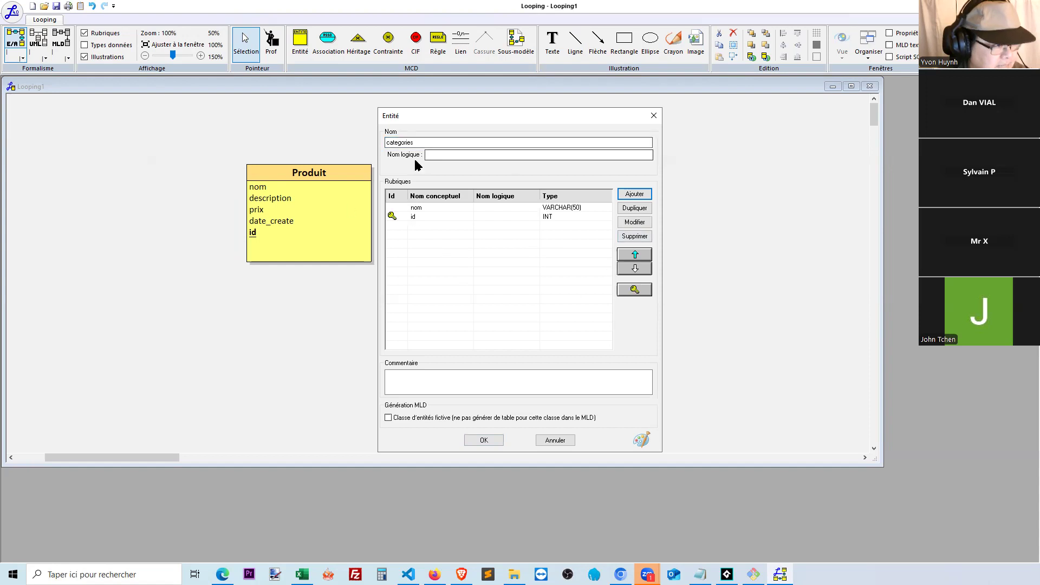
# Step: Move the id attribute above nom in the categories entity and apply the changes
pyautogui.click(416, 218)
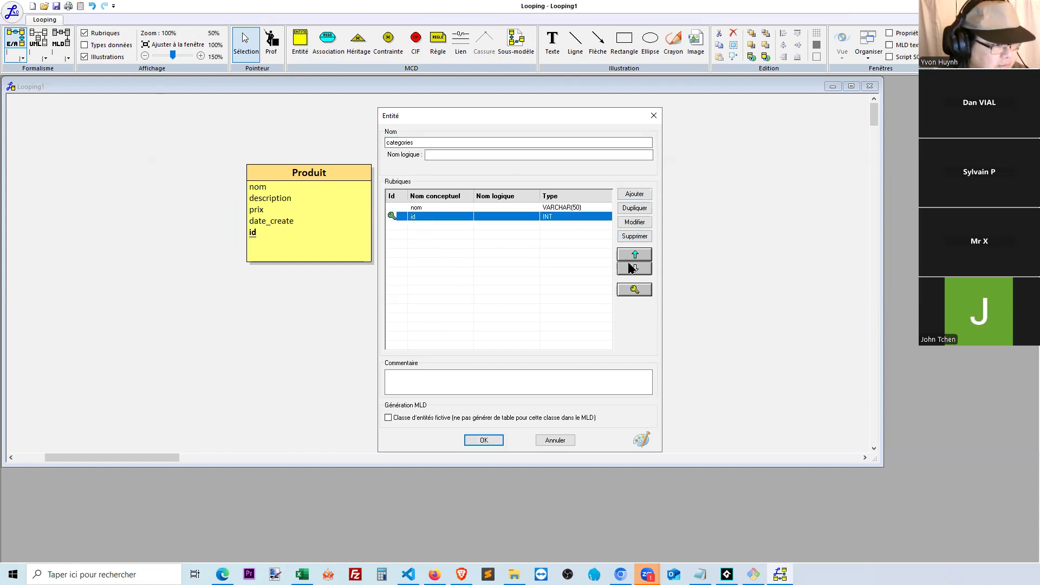
pyautogui.click(635, 254)
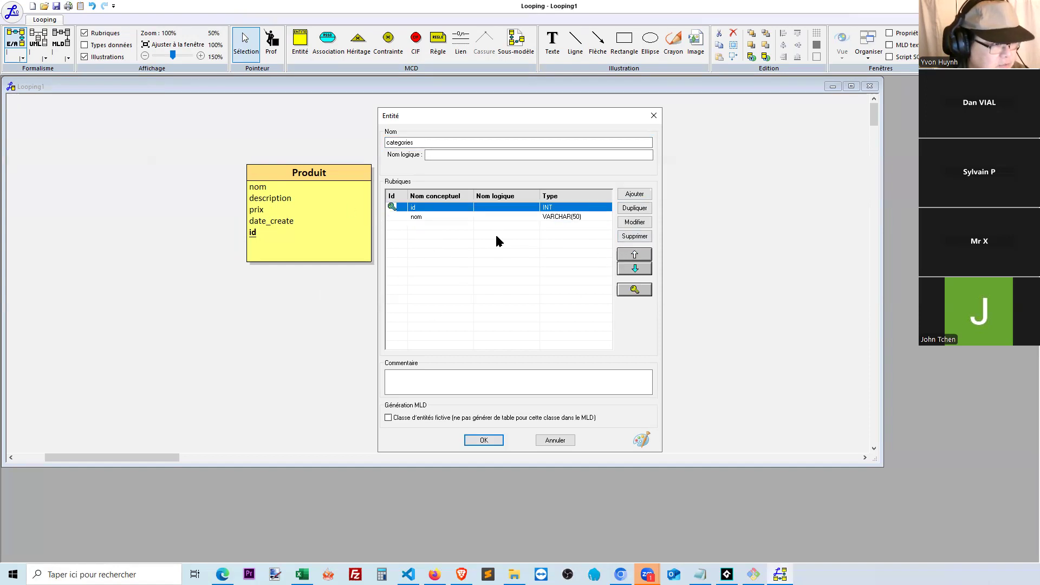
pyautogui.click(431, 234)
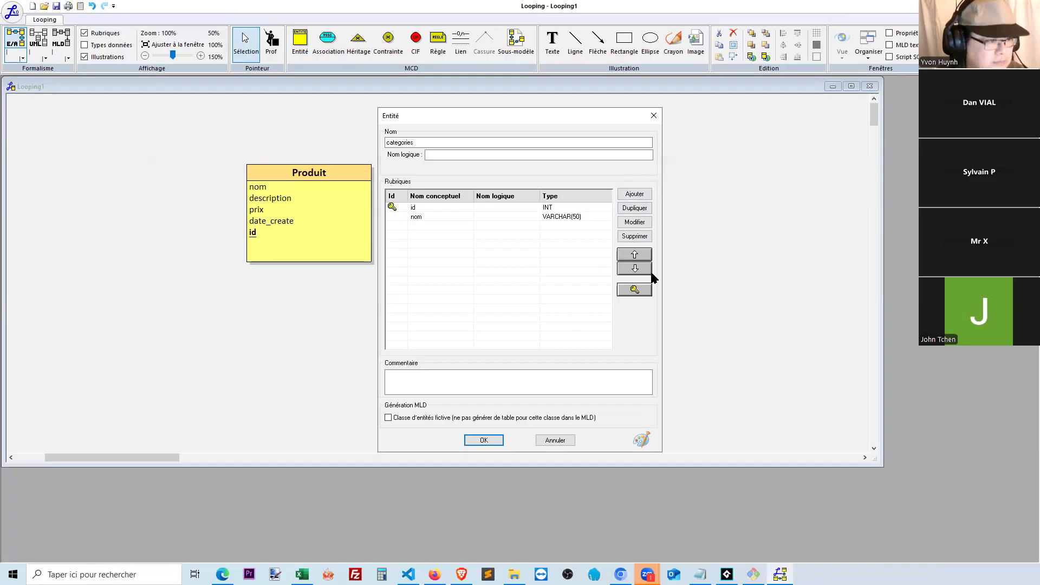
pyautogui.click(483, 439)
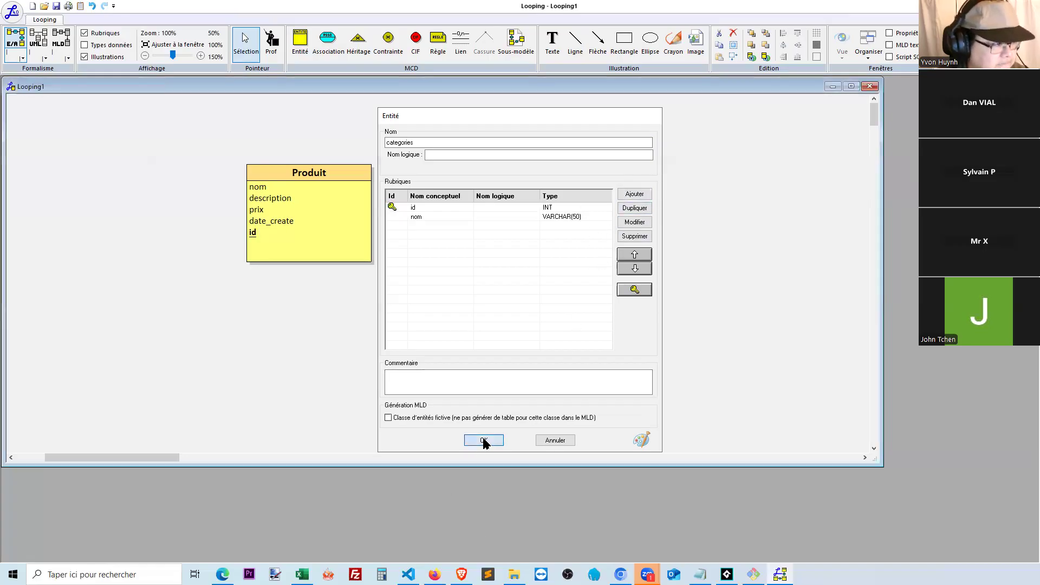
pyautogui.click(524, 321)
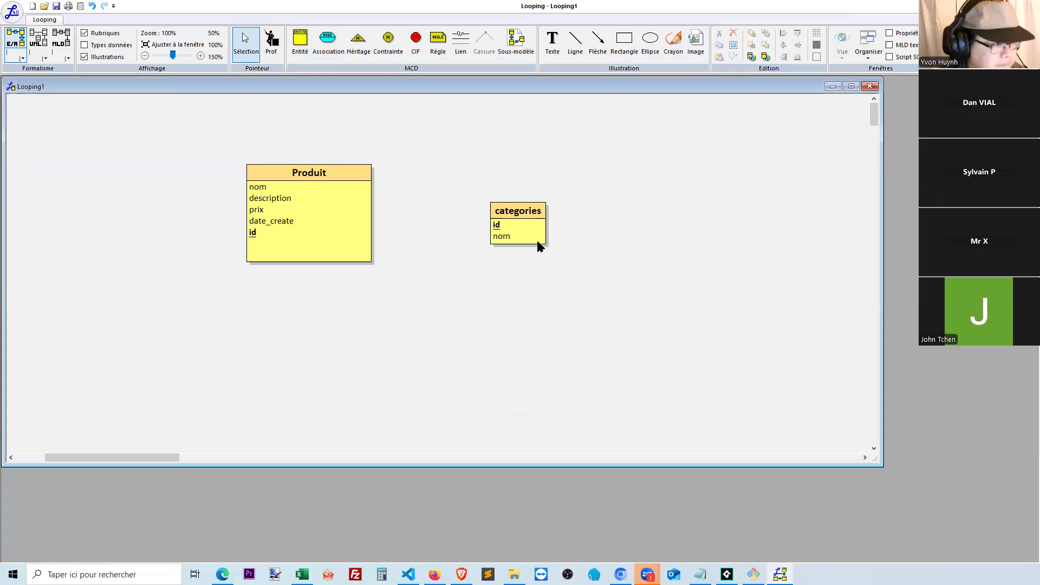
# Step: Move the id attribute to the top of the Produit entity's attribute list and apply the changes
pyautogui.doubleClick(251, 220)
pyautogui.click(418, 245)
pyautogui.click(642, 257)
pyautogui.click(643, 258)
pyautogui.click(642, 258)
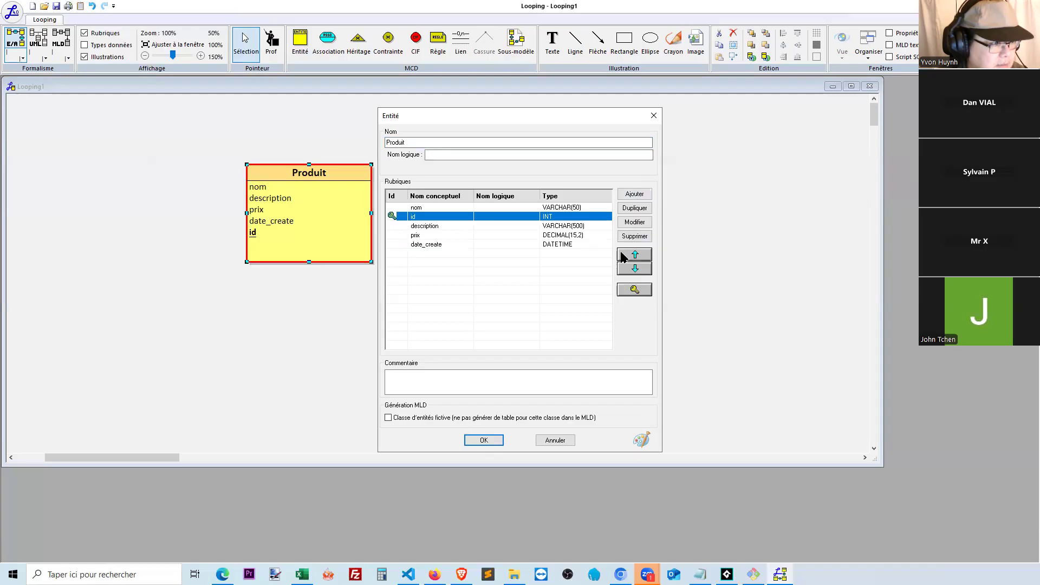
pyautogui.click(643, 258)
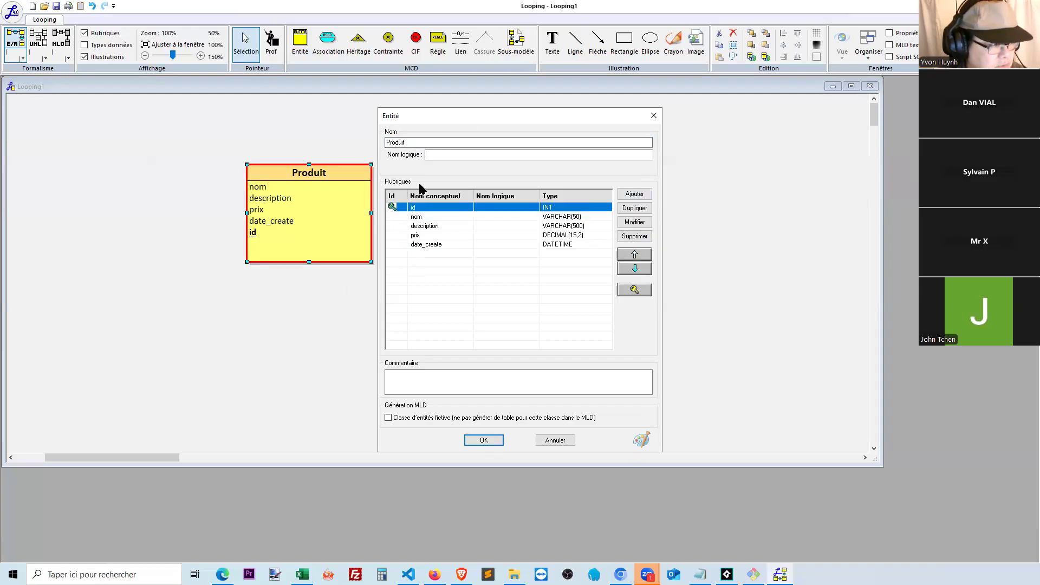
pyautogui.click(484, 440)
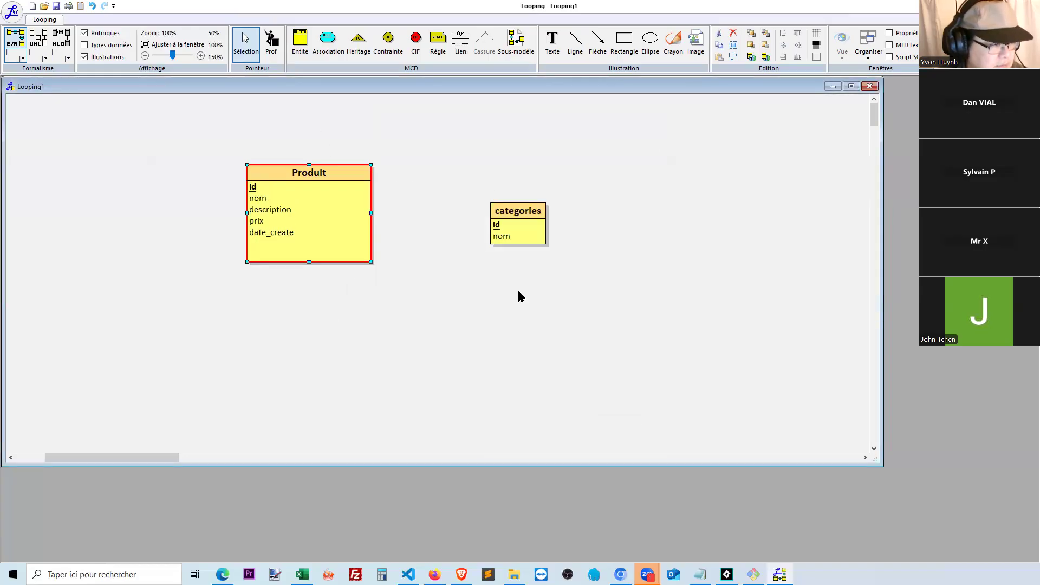
# Step: Check the categories entity's properties and enlarge its box downward and to the left on the diagram
pyautogui.doubleClick(529, 225)
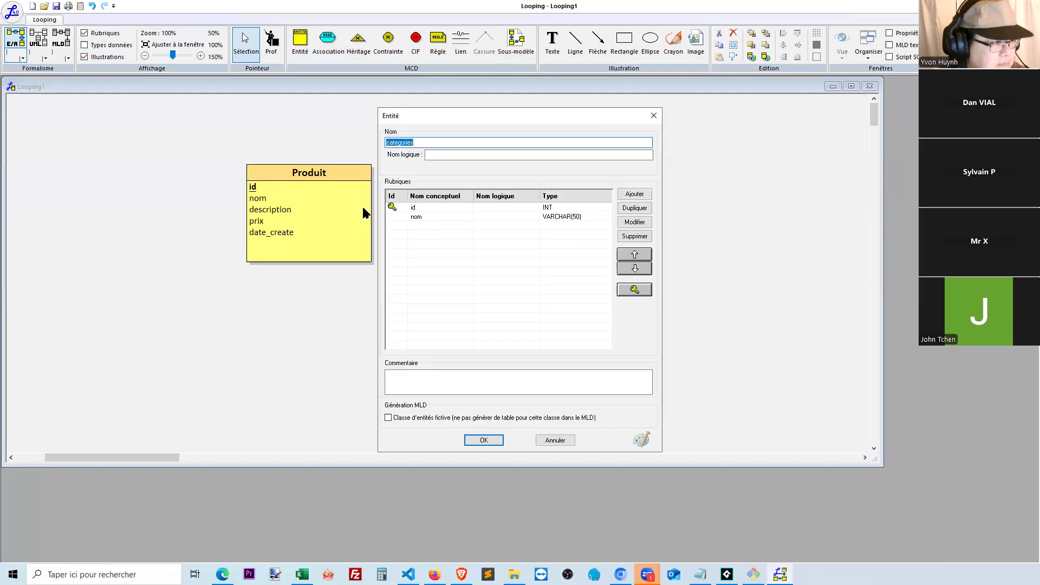
pyautogui.click(493, 441)
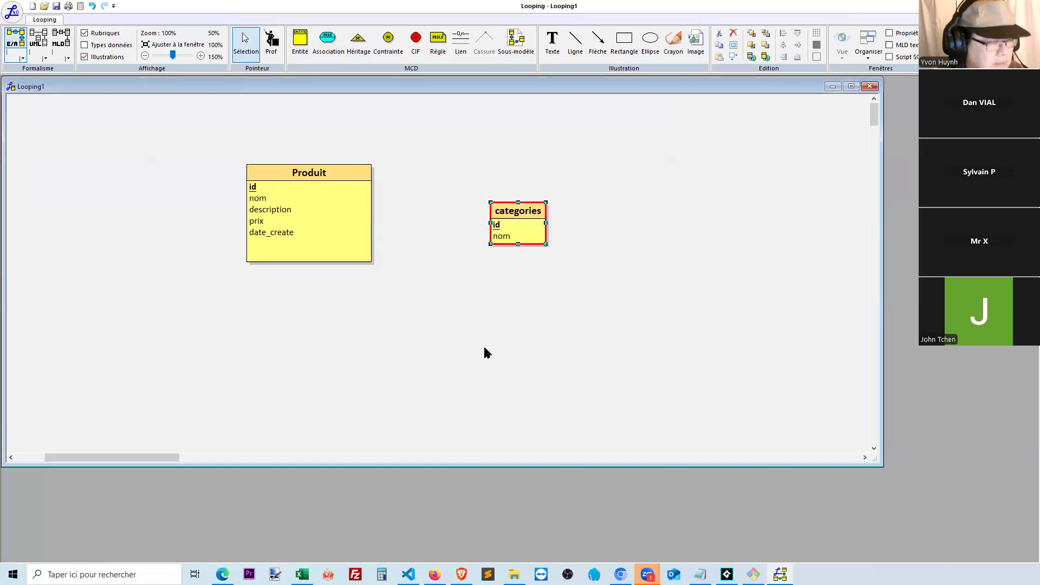
pyautogui.click(493, 241)
pyautogui.moveTo(491, 244); pyautogui.dragTo(469, 267)
pyautogui.click(627, 379)
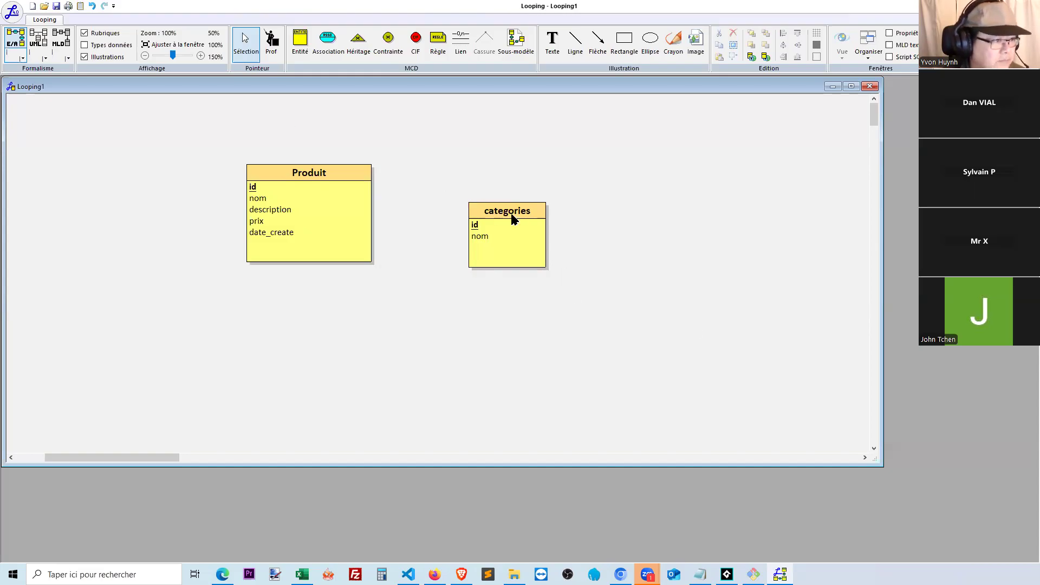
# Step: Place an association between Produit and categories, moving categories further right to make room for it
pyautogui.click(326, 37)
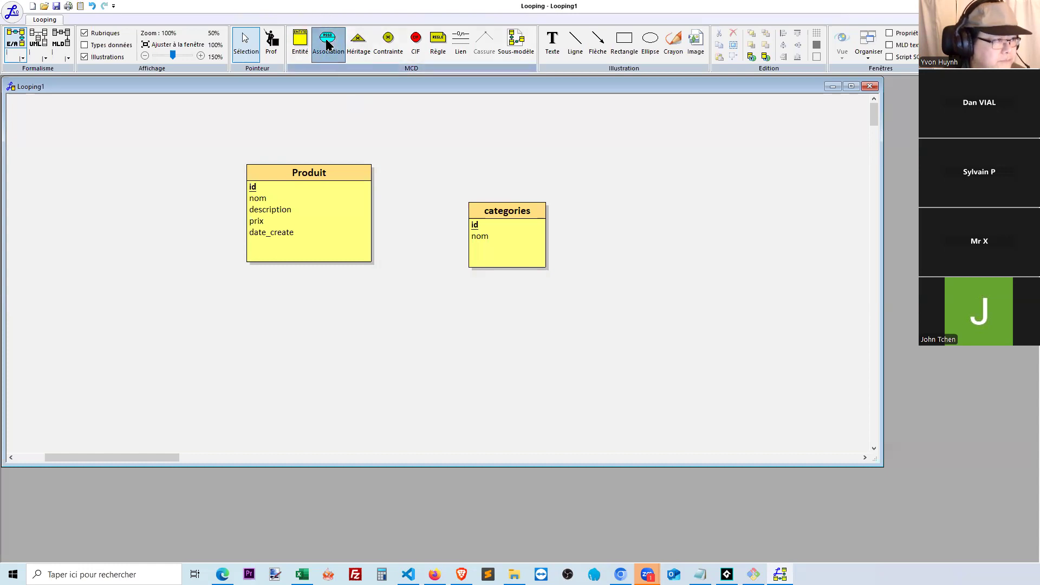
pyautogui.click(426, 223)
pyautogui.moveTo(532, 220); pyautogui.dragTo(608, 232)
pyautogui.moveTo(417, 214); pyautogui.dragTo(445, 225)
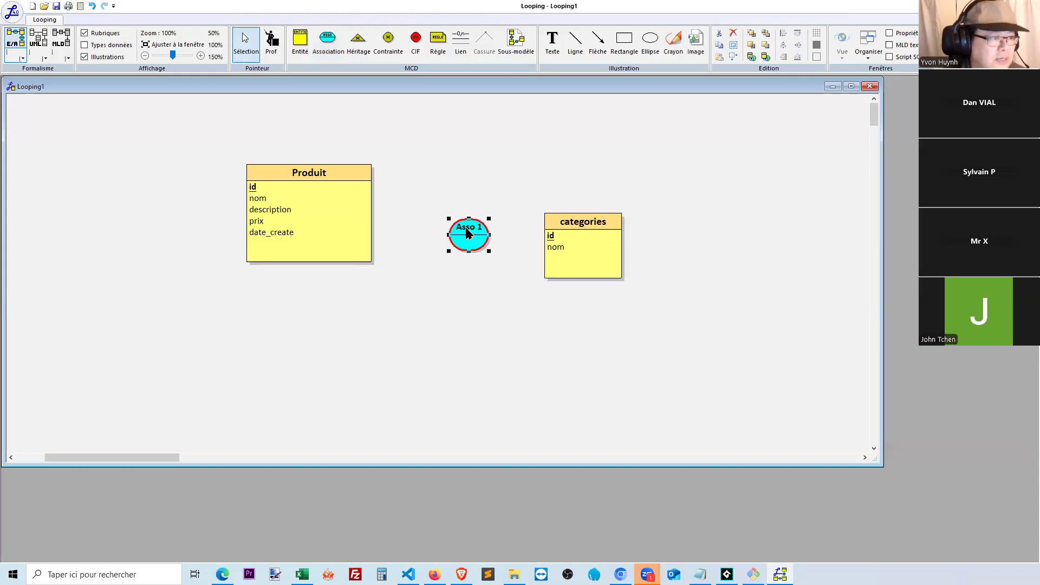
# Step: Name the association POSSEDER and reposition it between the two entities
pyautogui.doubleClick(466, 228)
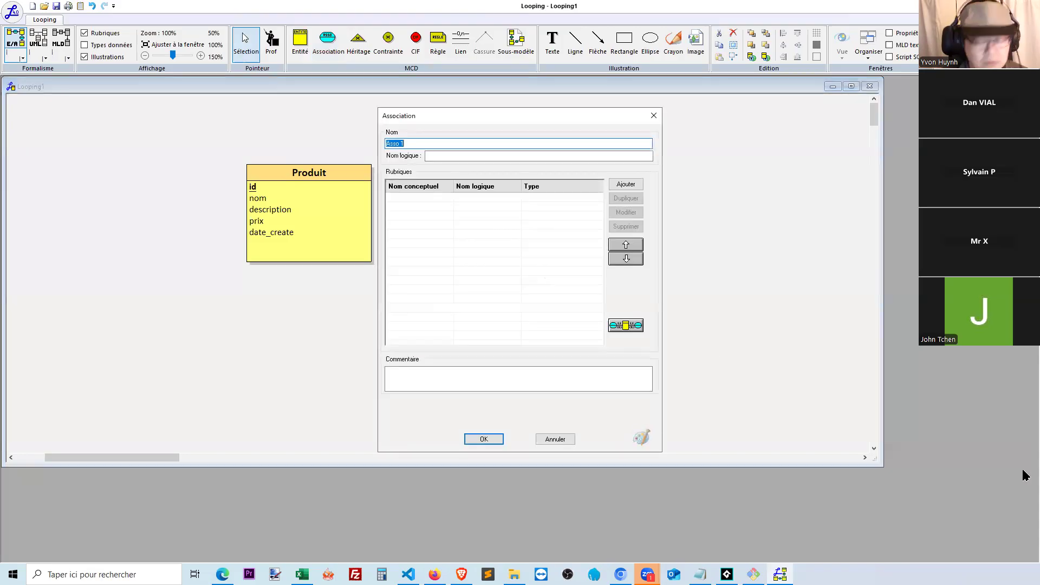
pyautogui.write('POSSEDER')
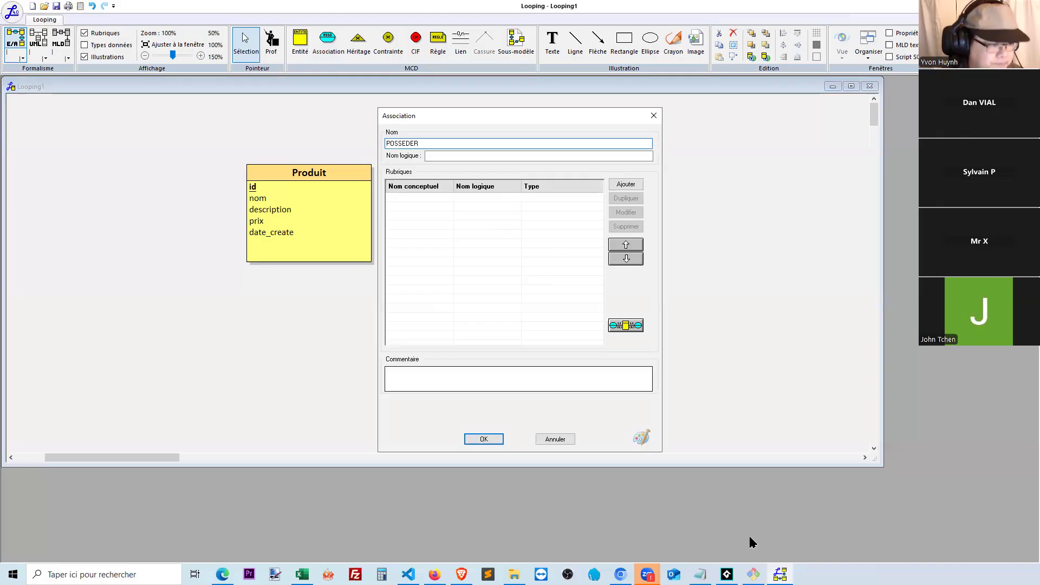
pyautogui.click(484, 441)
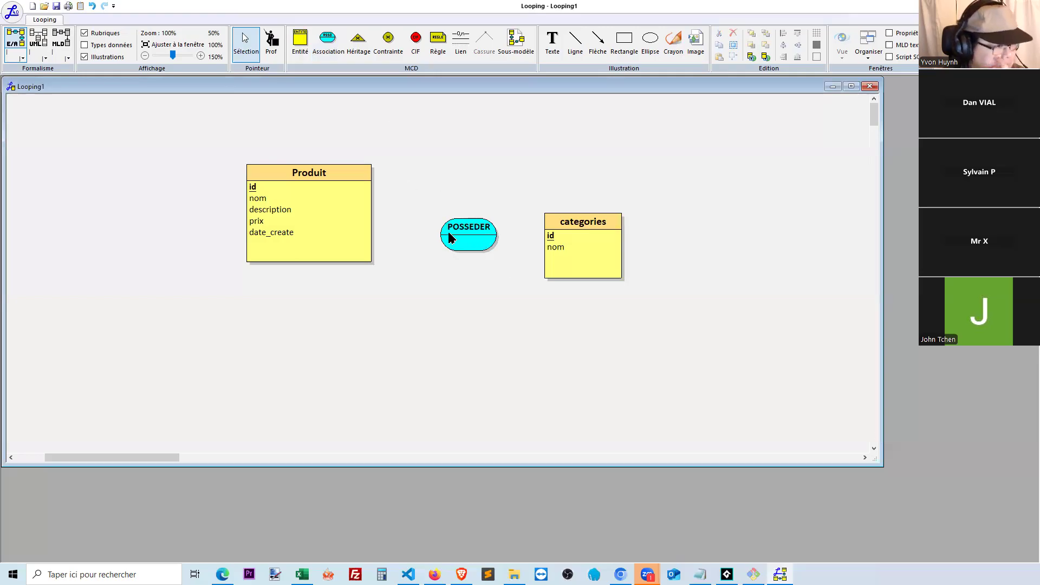
pyautogui.moveTo(469, 232); pyautogui.dragTo(458, 221)
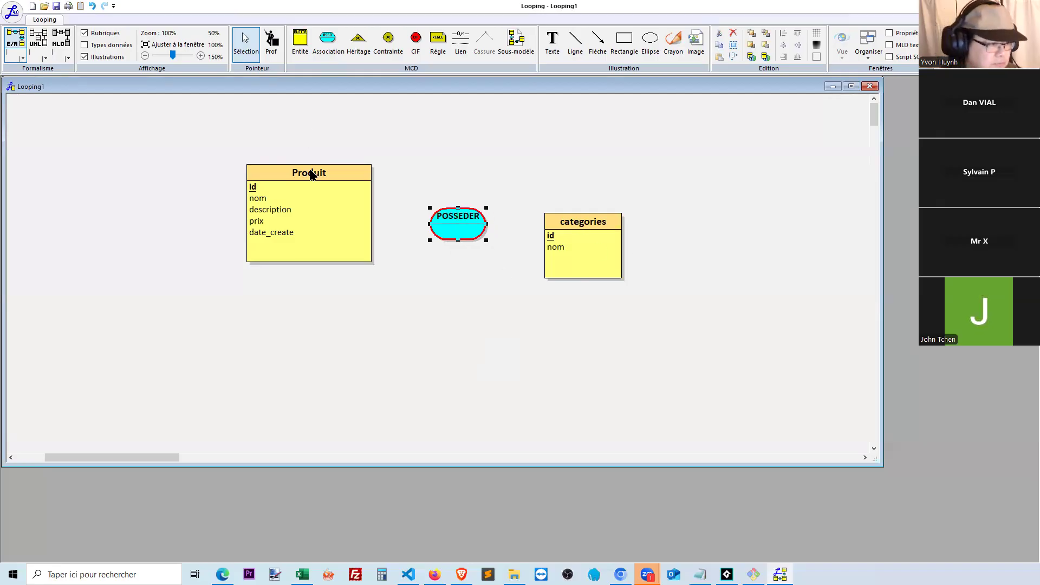
# Step: Check the categories entity's name and rename the Produit entity as produits
pyautogui.doubleClick(581, 223)
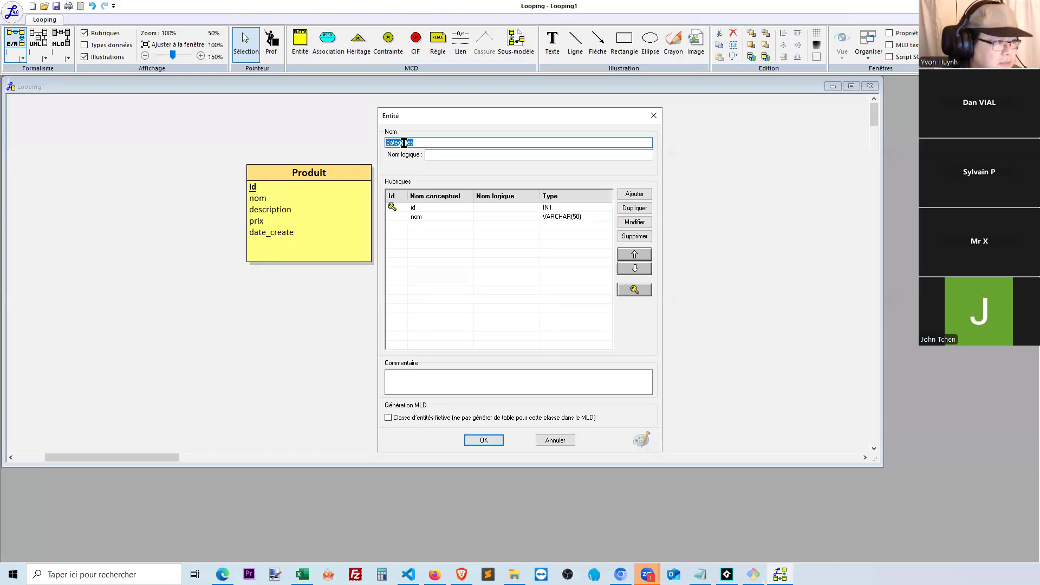
pyautogui.press('Return')
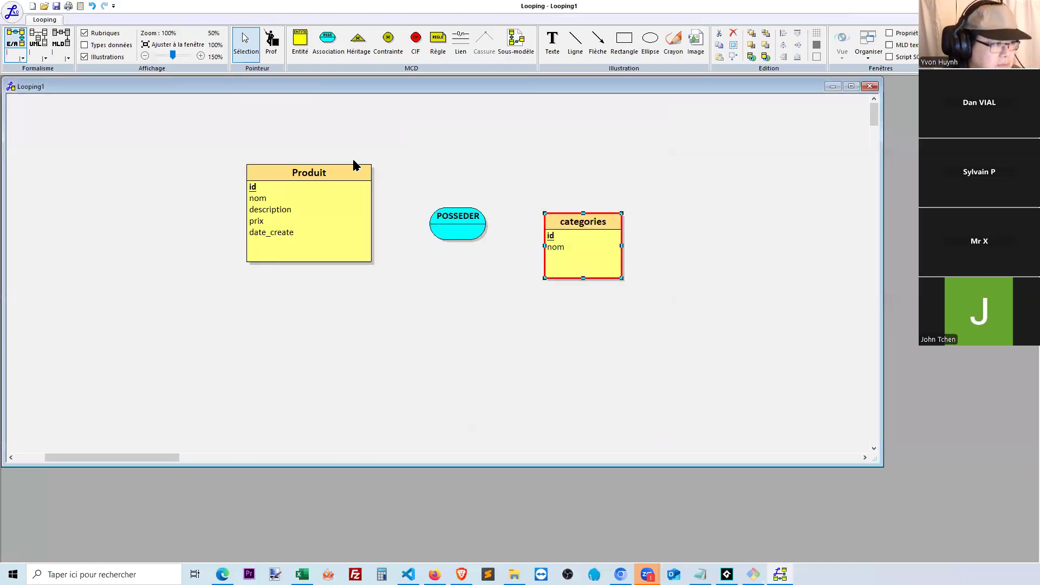
pyautogui.doubleClick(318, 173)
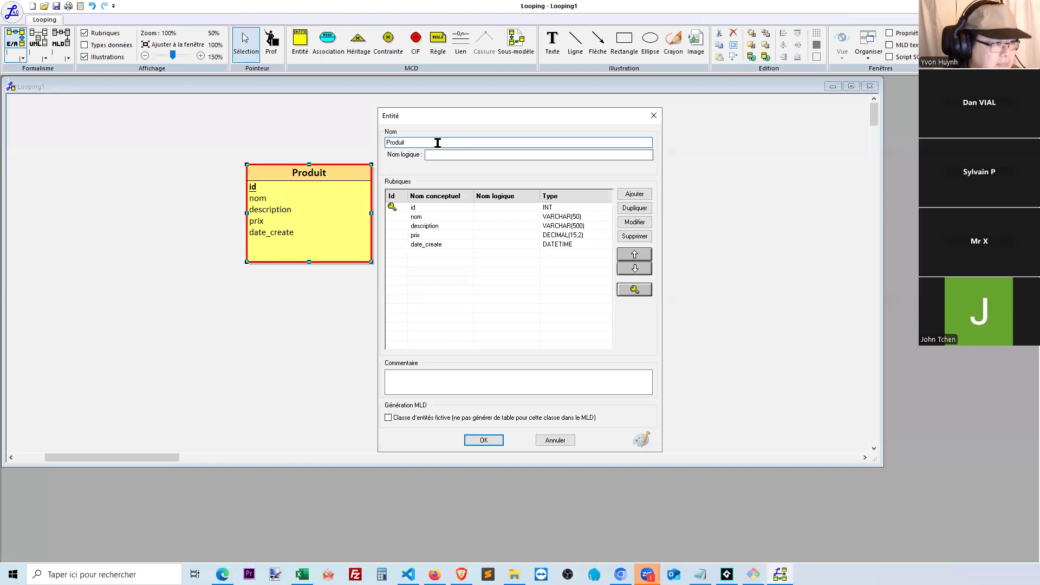
pyautogui.write('s')
pyautogui.press('Home')
pyautogui.press('Delete')
pyautogui.write('p')
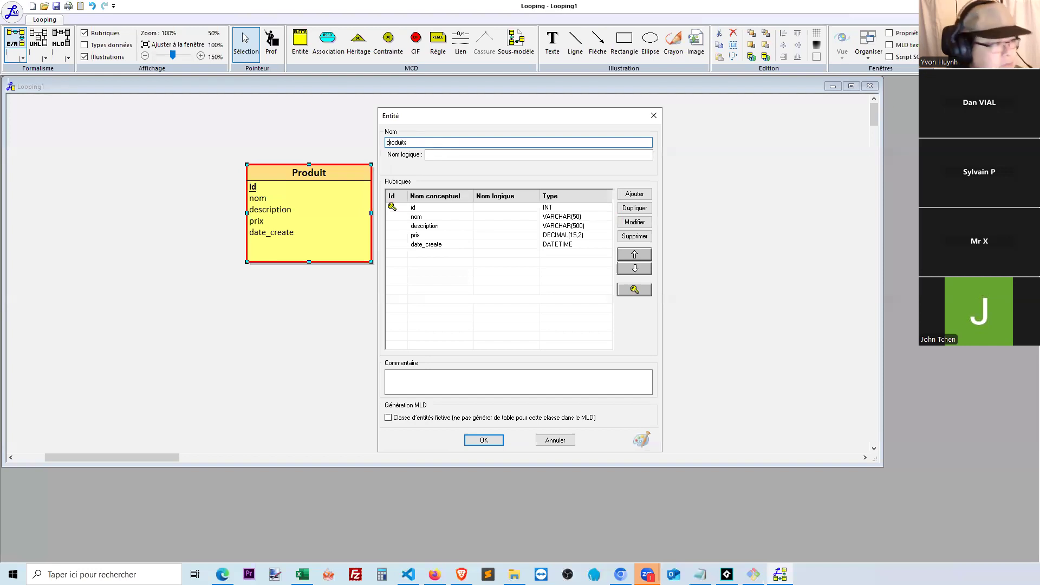
pyautogui.click(482, 441)
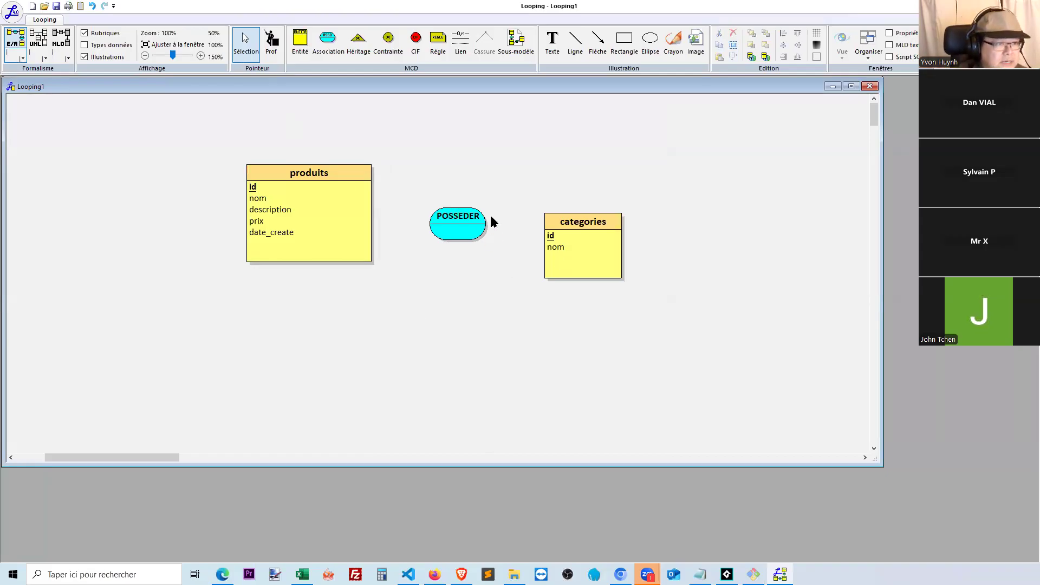
# Step: Link the POSSEDER association to the categories entity and to the produits entity
pyautogui.click(460, 46)
pyautogui.moveTo(484, 230); pyautogui.dragTo(552, 241)
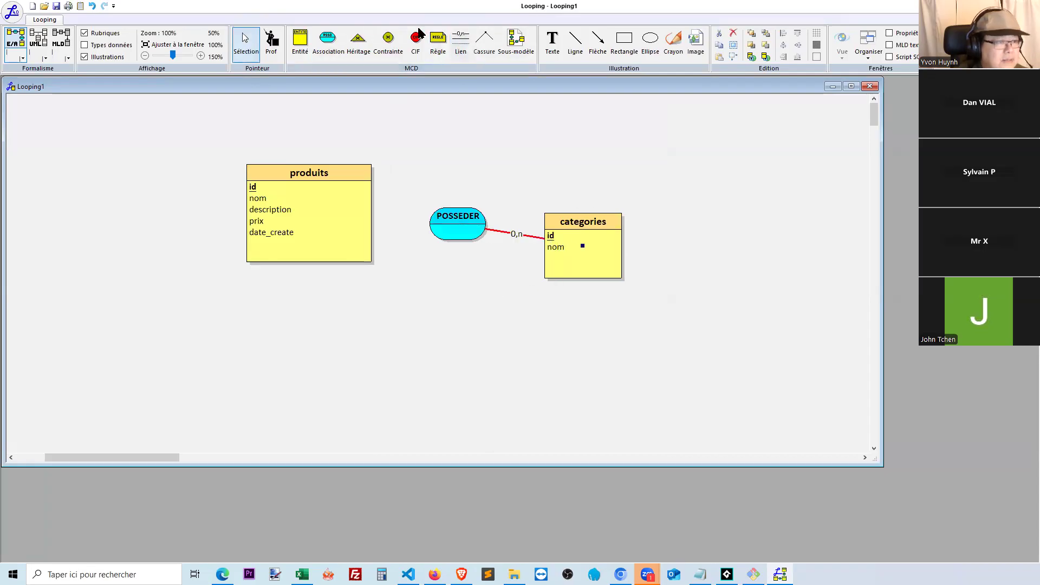
pyautogui.click(457, 45)
pyautogui.moveTo(443, 236); pyautogui.dragTo(356, 214)
pyautogui.click(443, 280)
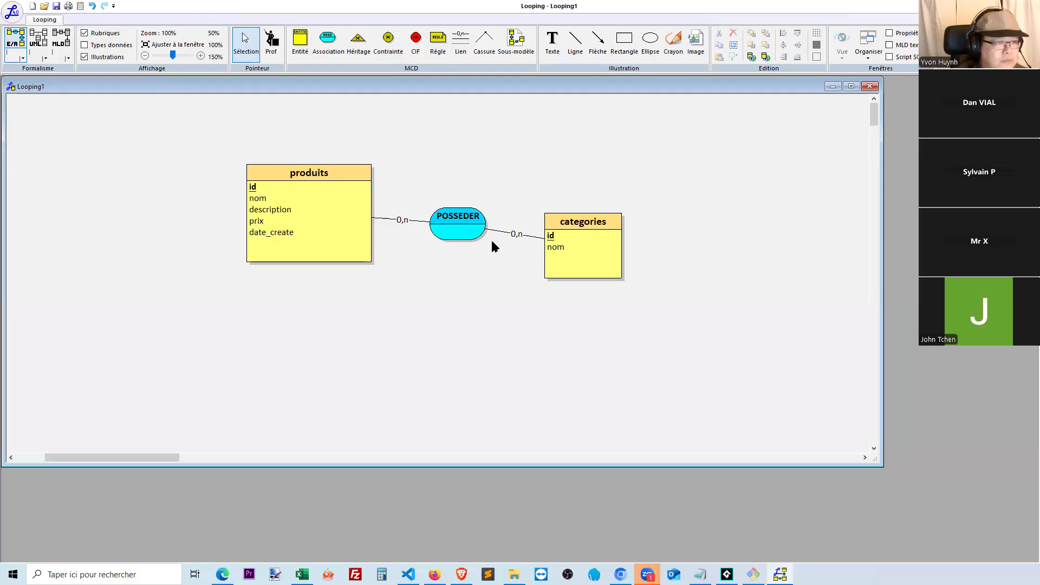
# Step: Set the cardinality between produits and POSSEDER to 1,1 and keep 0,n on the categories link
pyautogui.doubleClick(406, 224)
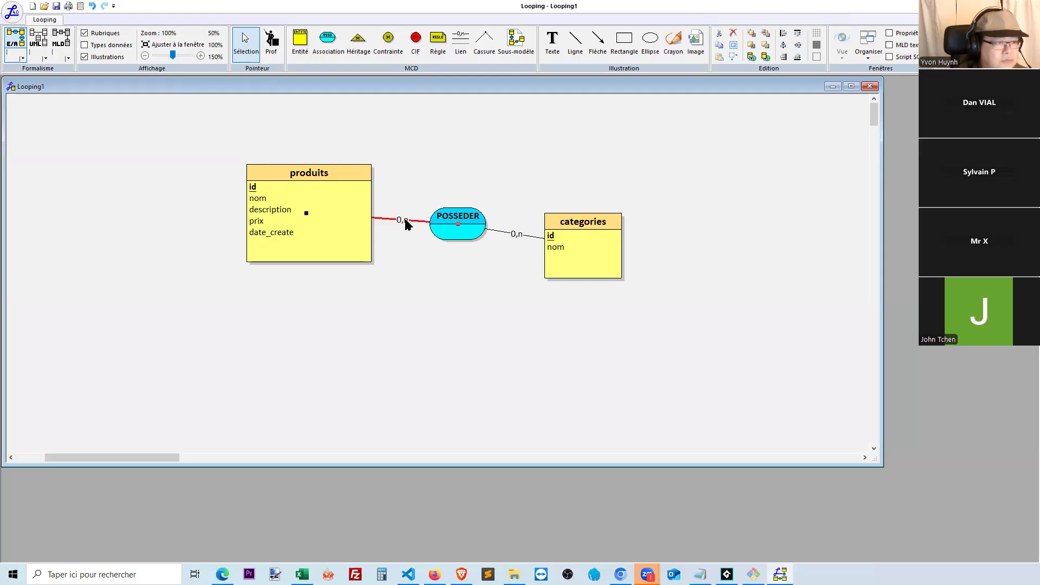
pyautogui.click(483, 230)
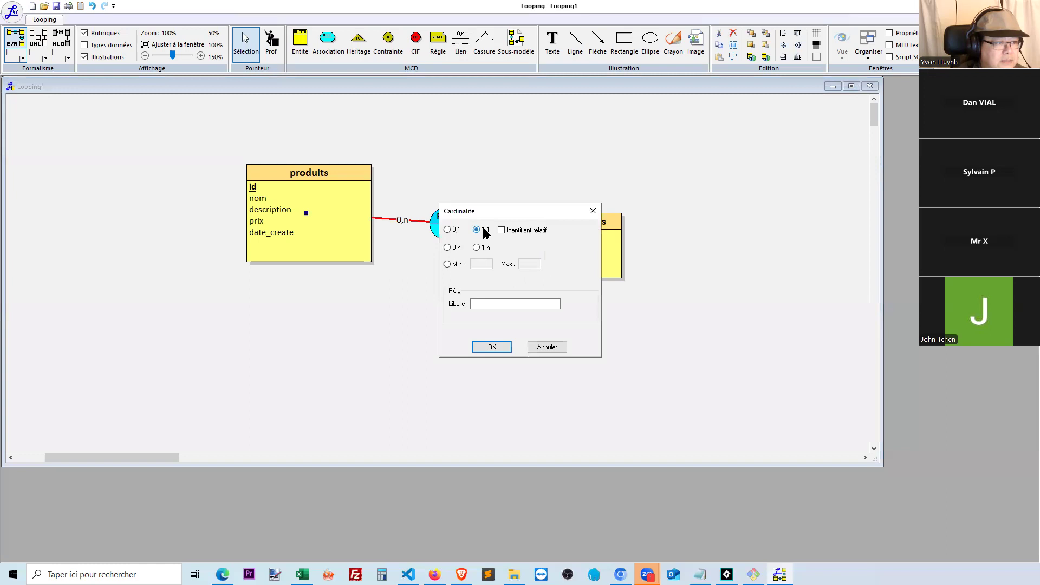
pyautogui.click(492, 346)
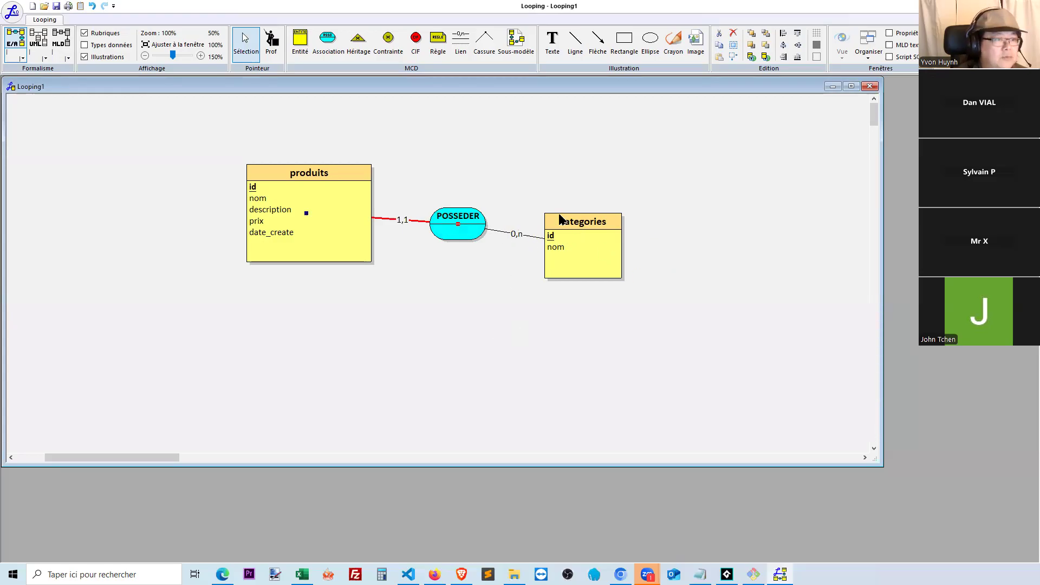
pyautogui.click(495, 254)
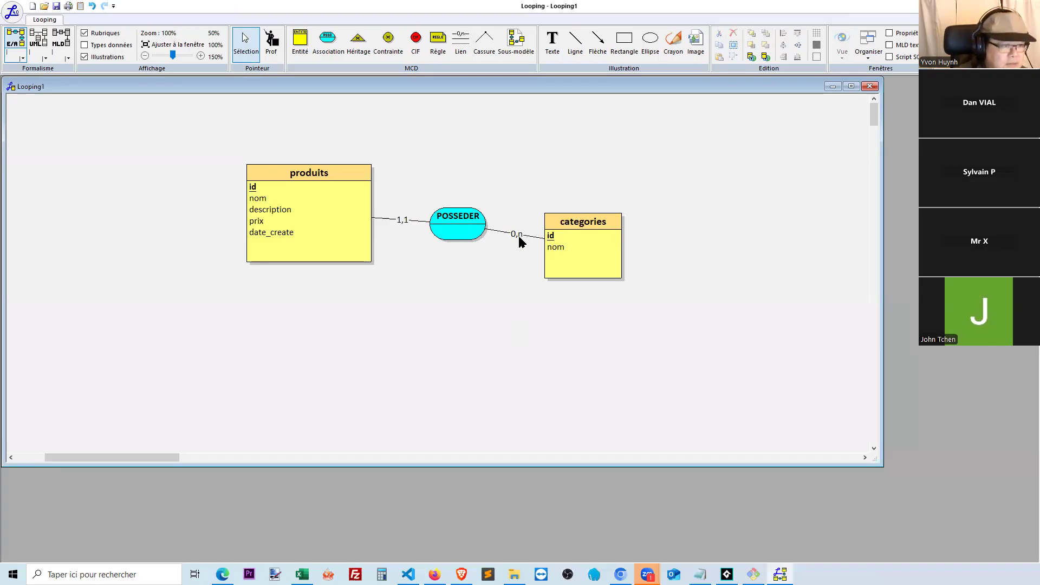
pyautogui.doubleClick(521, 235)
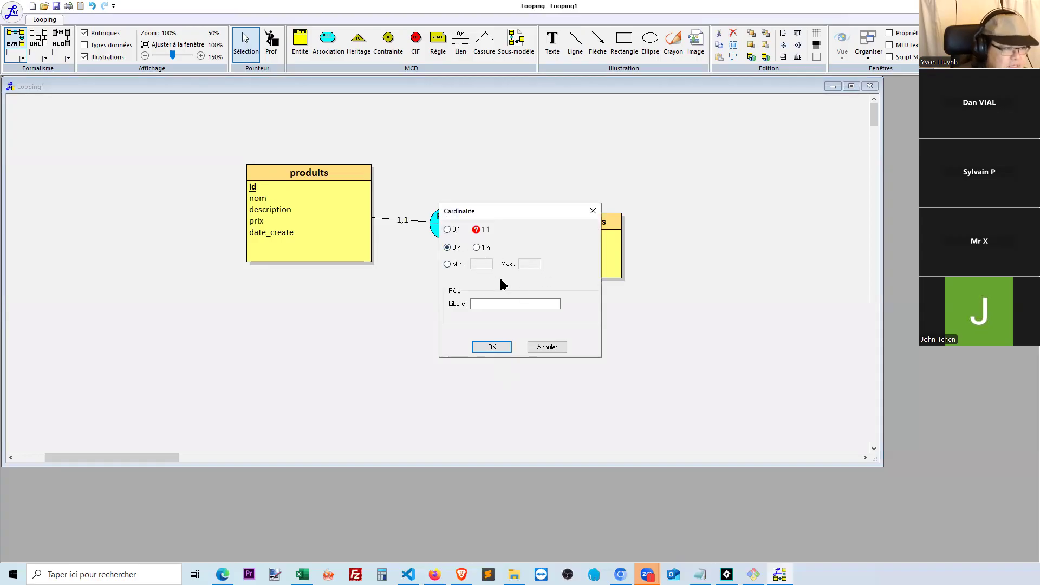
pyautogui.click(491, 348)
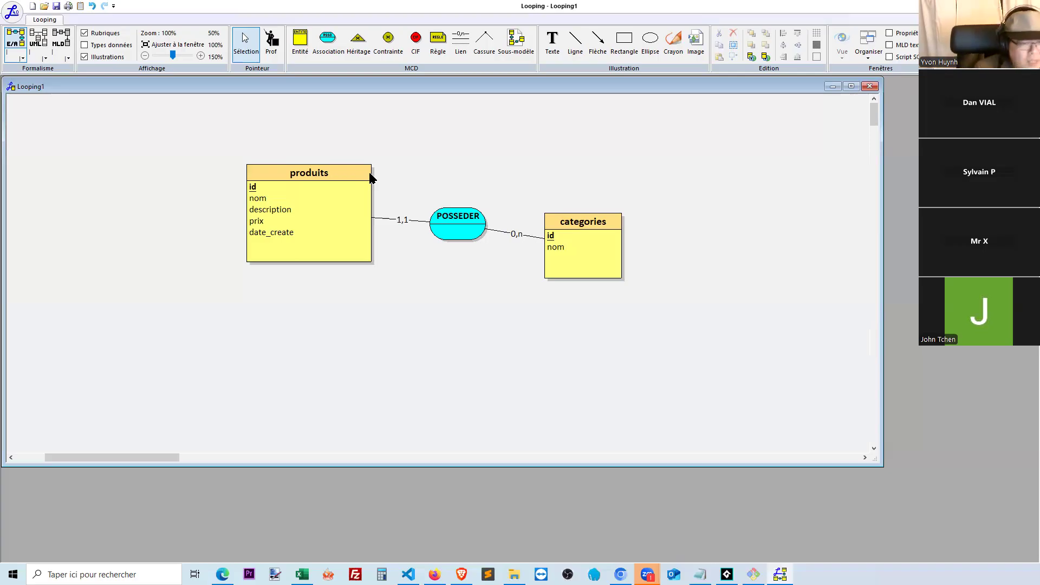
# Step: Inspect the produits entity's attributes in the logical model (MLD) view and in the conceptual (E/A) view
pyautogui.click(67, 42)
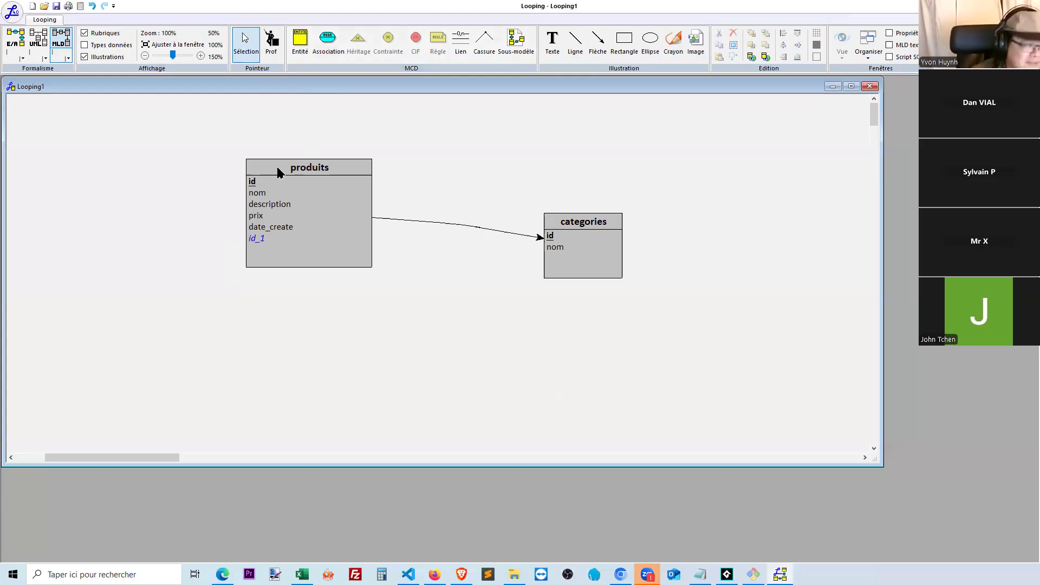
pyautogui.doubleClick(258, 241)
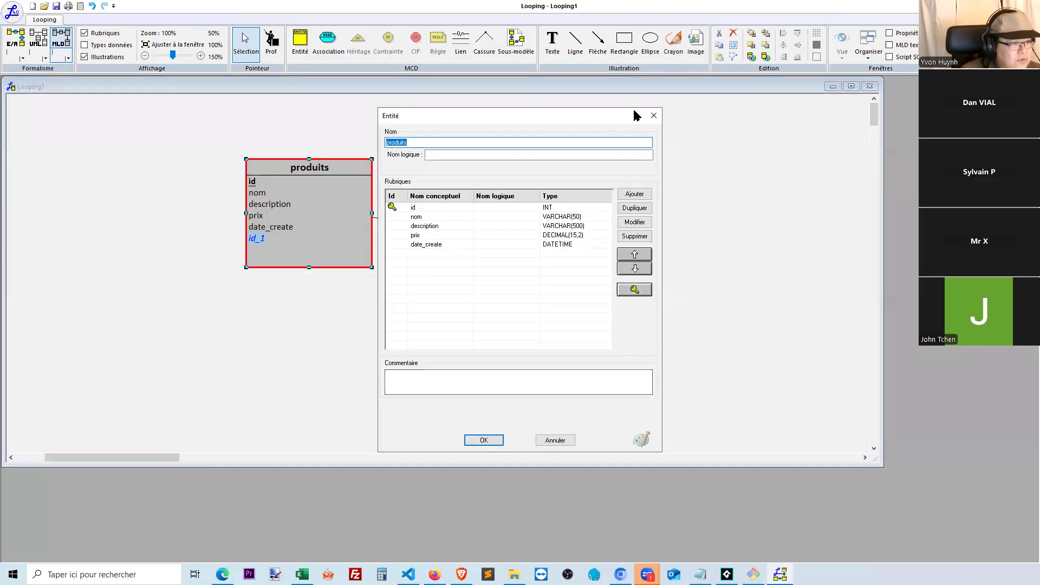
pyautogui.click(655, 117)
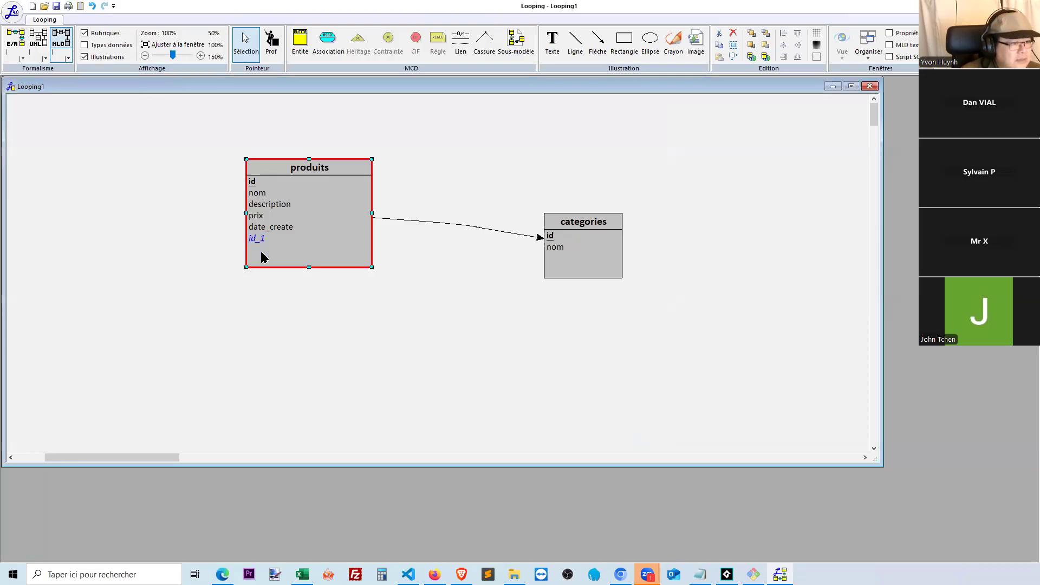
pyautogui.click(9, 42)
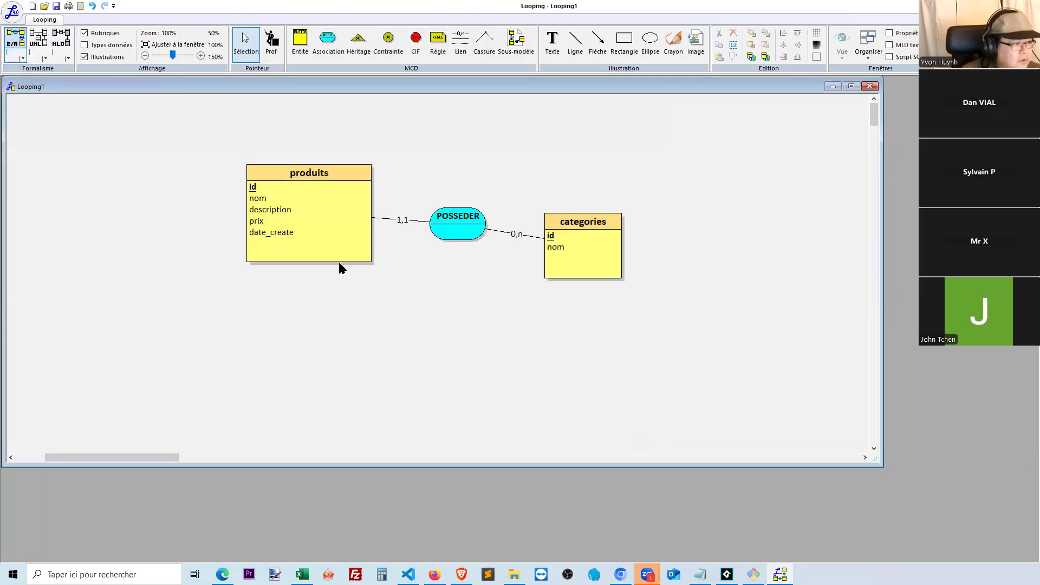
pyautogui.doubleClick(341, 218)
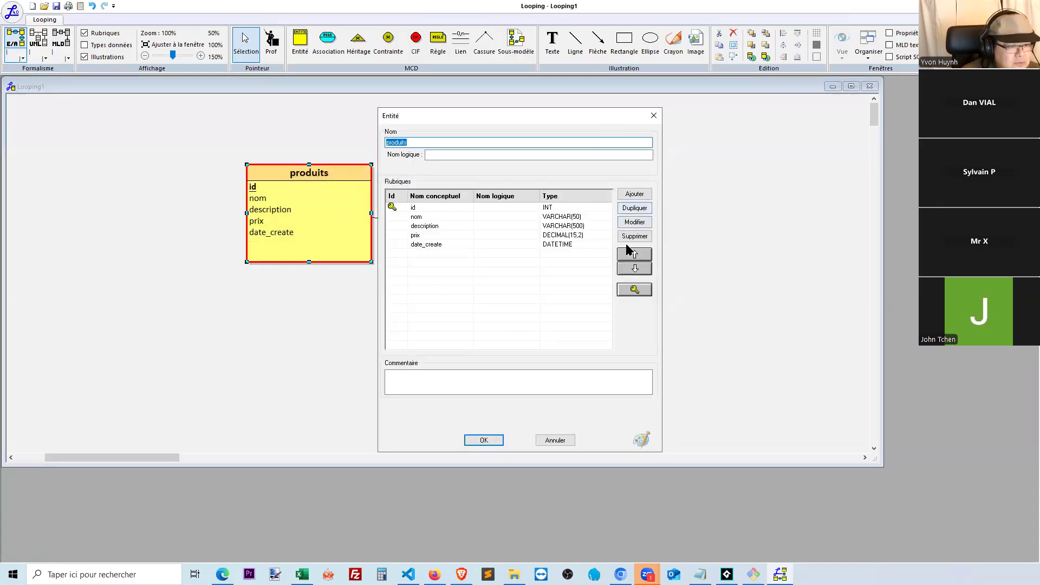
pyautogui.click(553, 441)
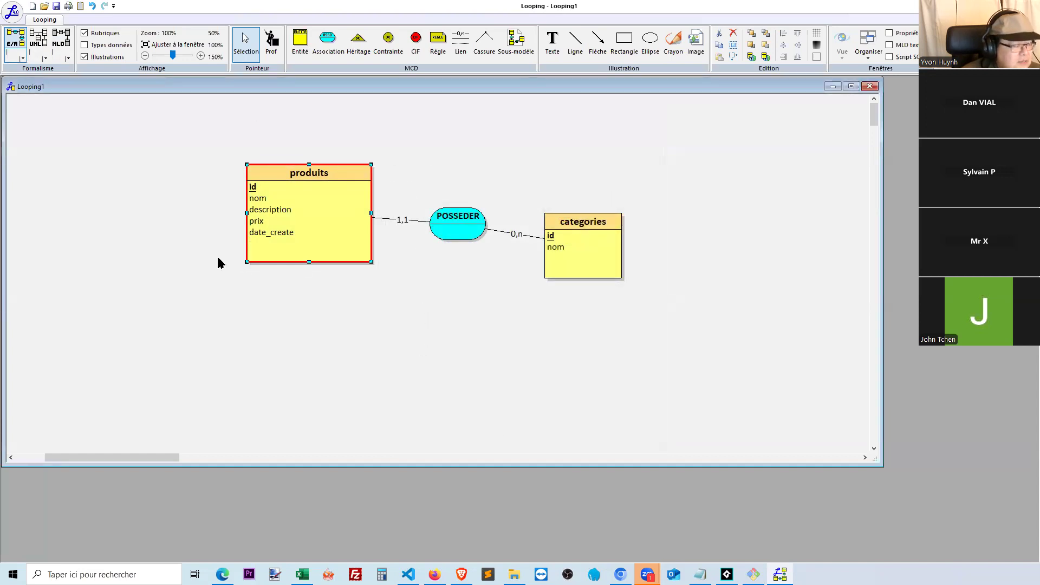
# Step: Examine the properties of produits, POSSEDER and categories in the logical model view, and return to the conceptual view
pyautogui.click(57, 39)
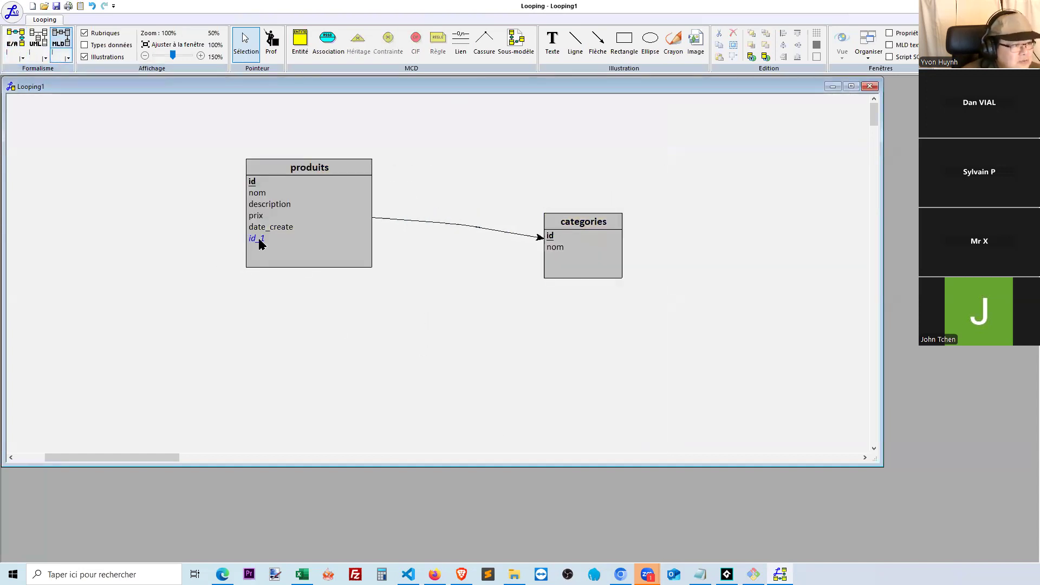
pyautogui.doubleClick(259, 242)
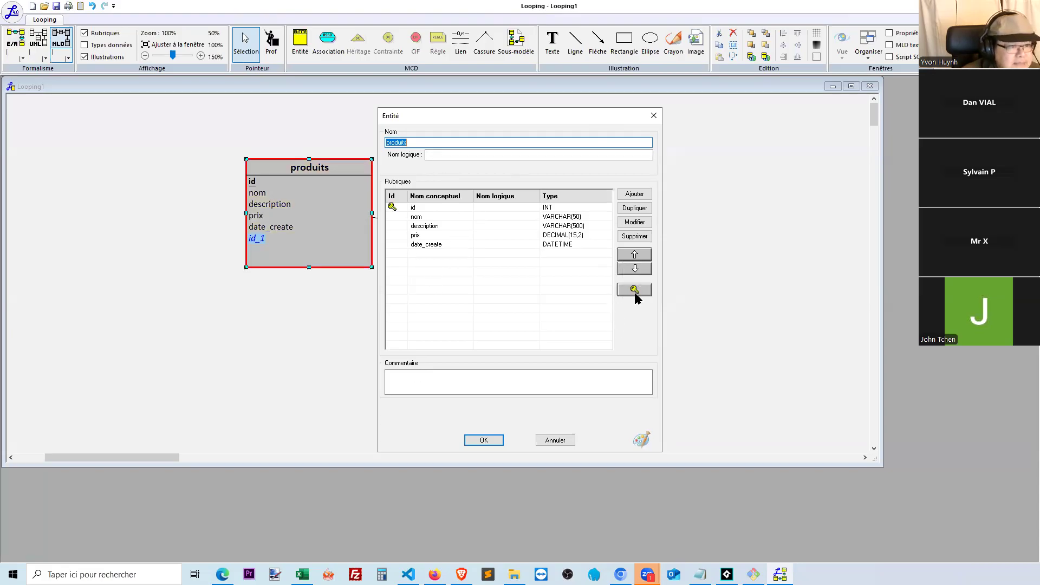
pyautogui.moveTo(529, 119); pyautogui.dragTo(640, 118)
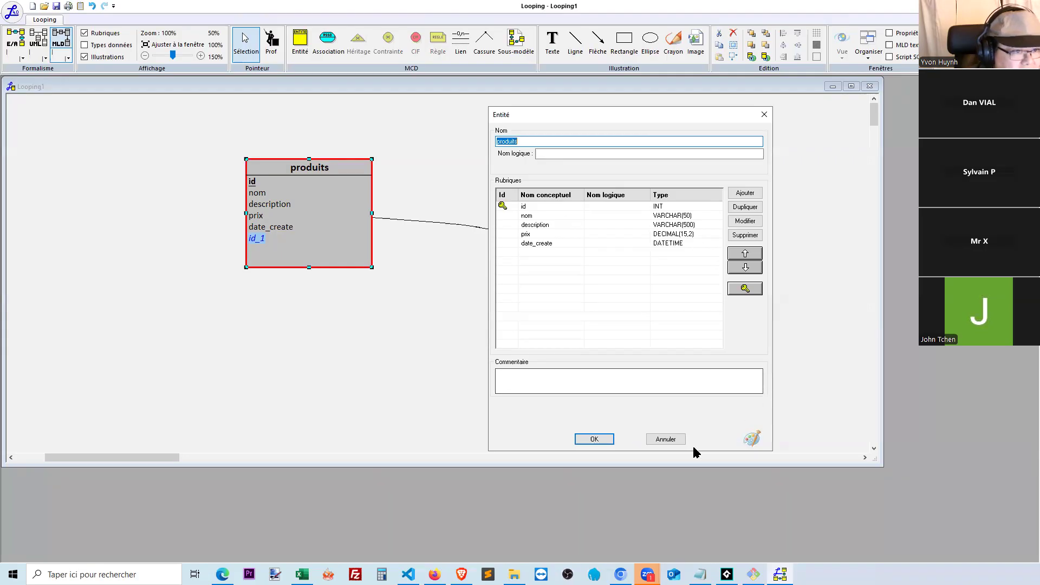
pyautogui.click(666, 439)
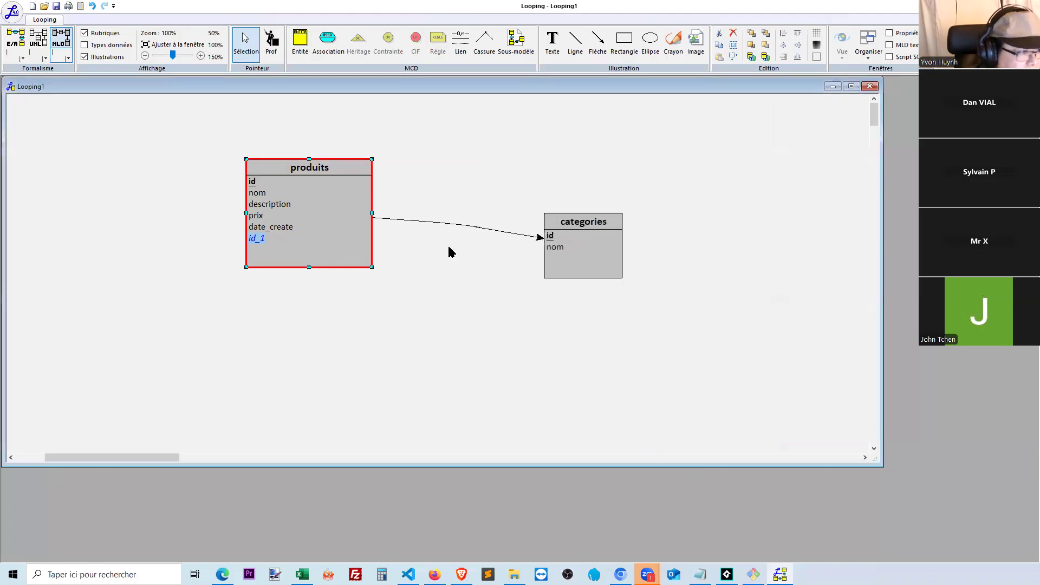
pyautogui.doubleClick(453, 223)
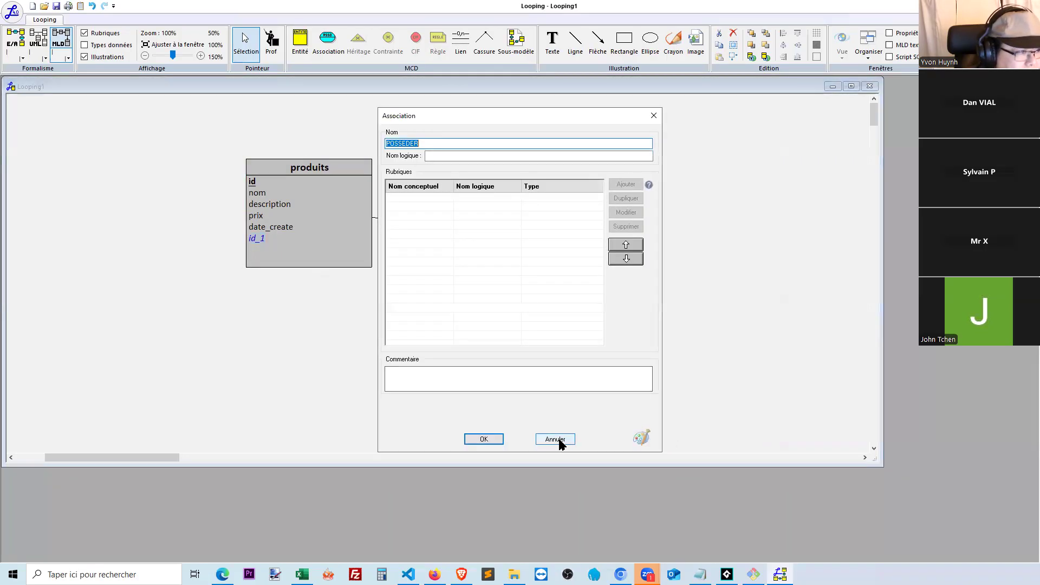
pyautogui.click(555, 439)
pyautogui.doubleClick(599, 248)
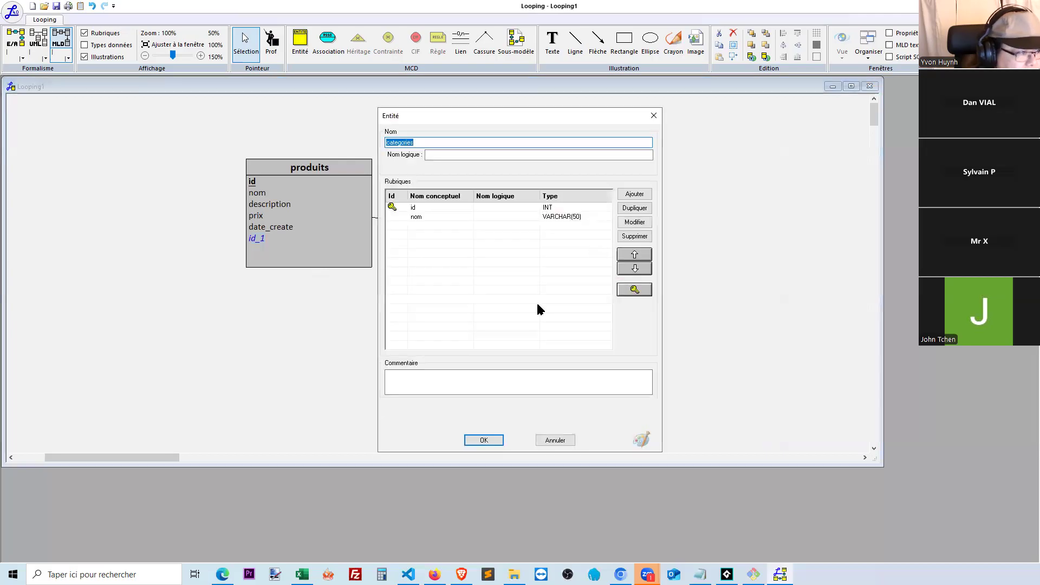
pyautogui.click(564, 446)
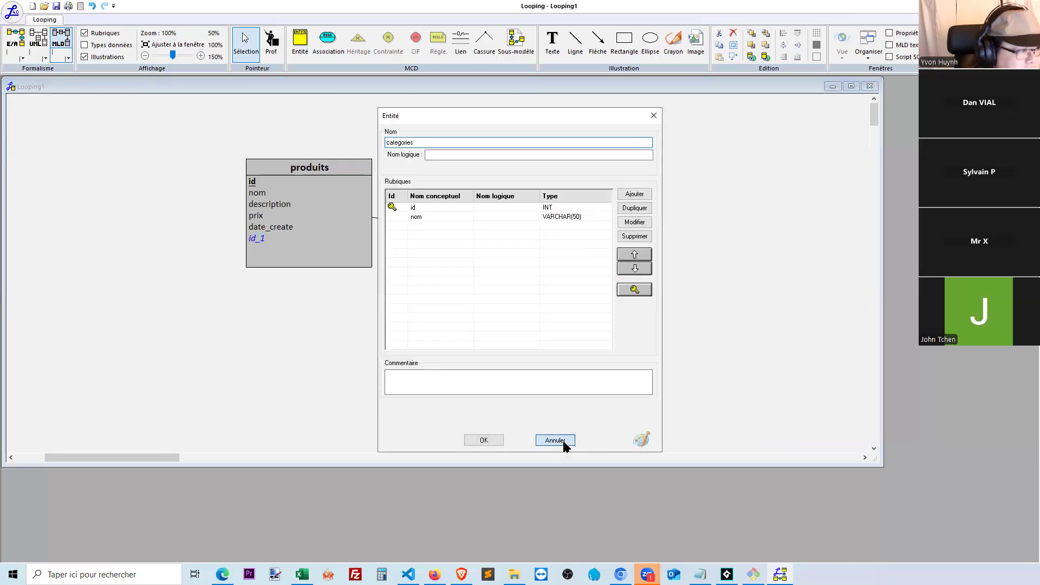
pyautogui.click(260, 240)
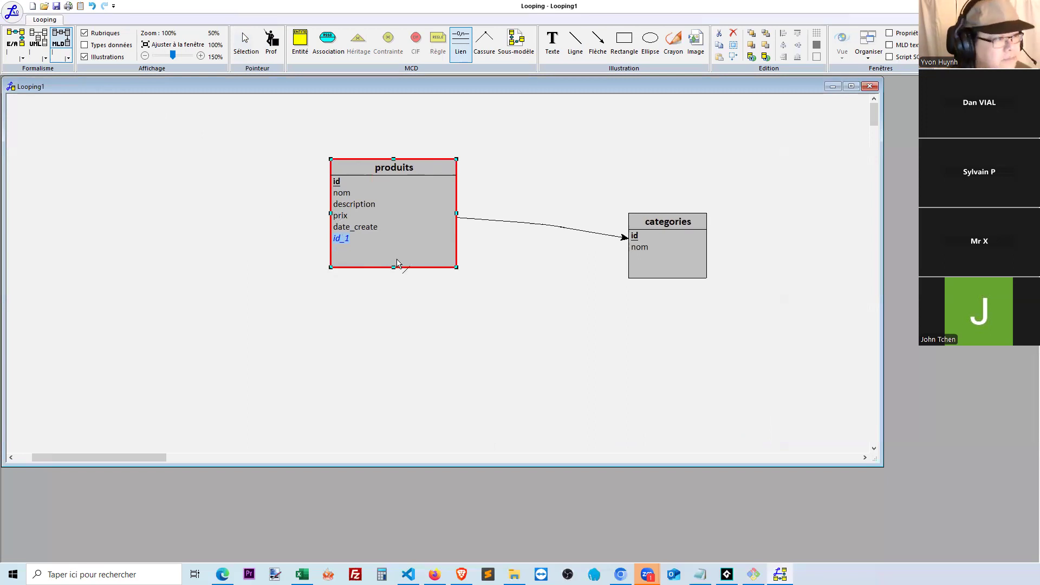
pyautogui.click(17, 48)
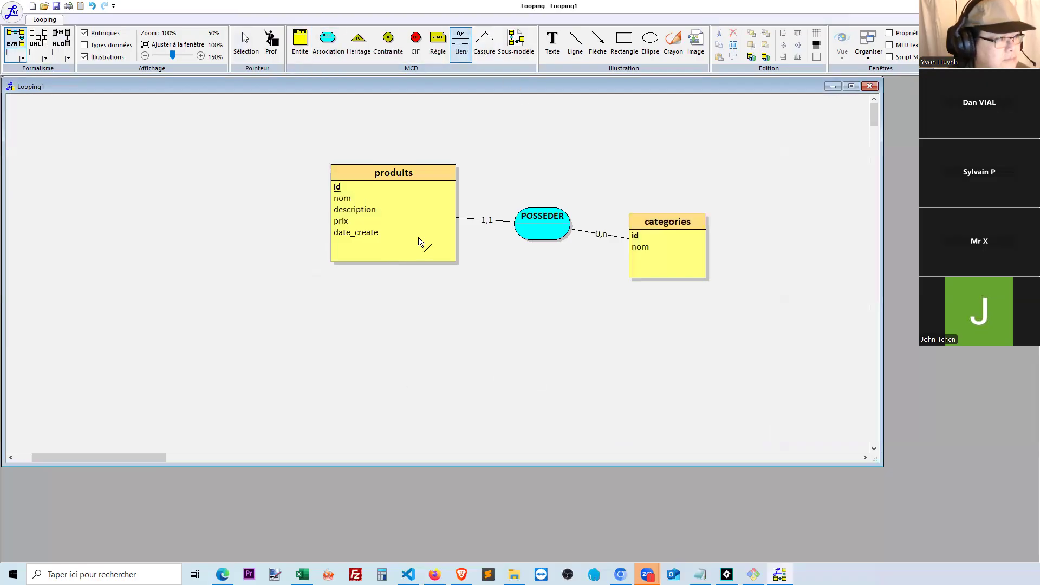
pyautogui.click(300, 41)
pyautogui.click(447, 244)
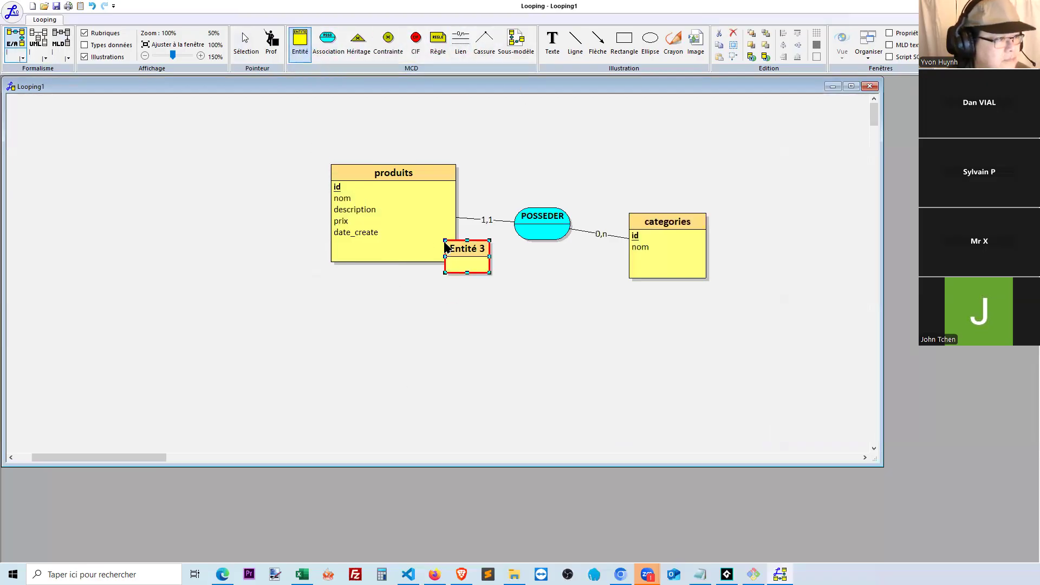
pyautogui.press('Return')
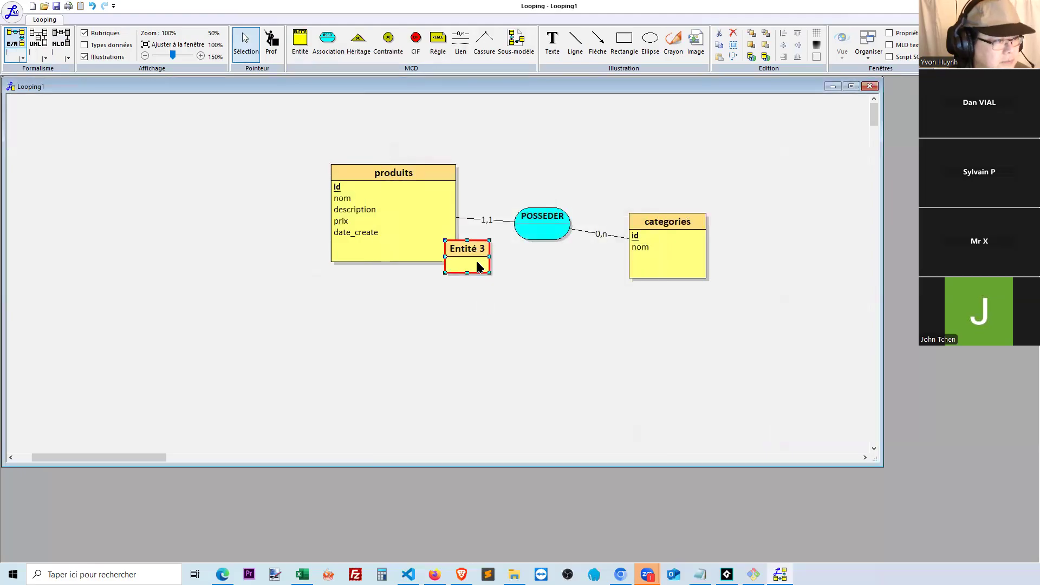
pyautogui.press('Delete')
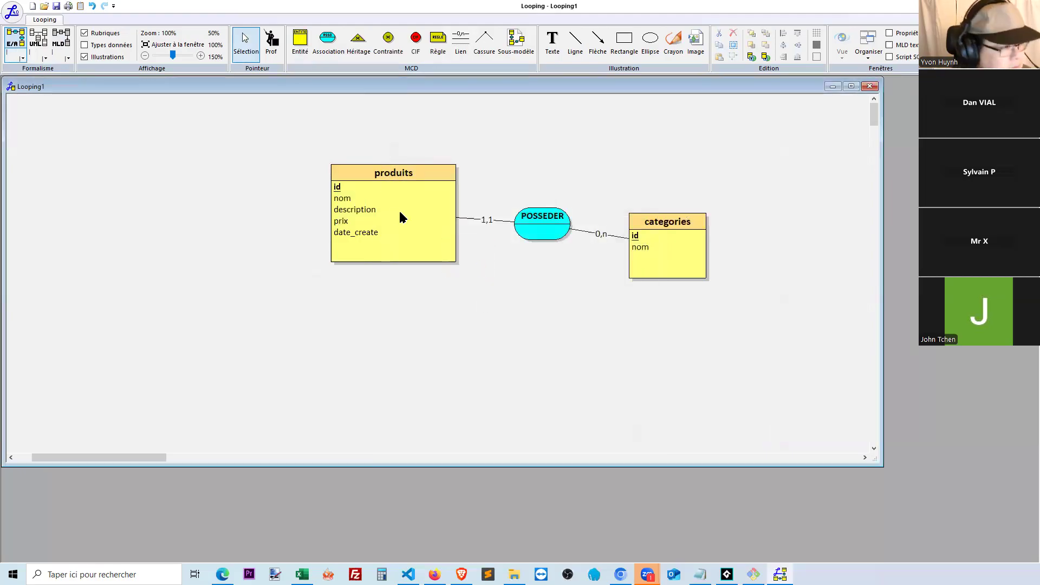
# Step: Remove the identifier key from the id attribute of produits and restore it
pyautogui.doubleClick(418, 239)
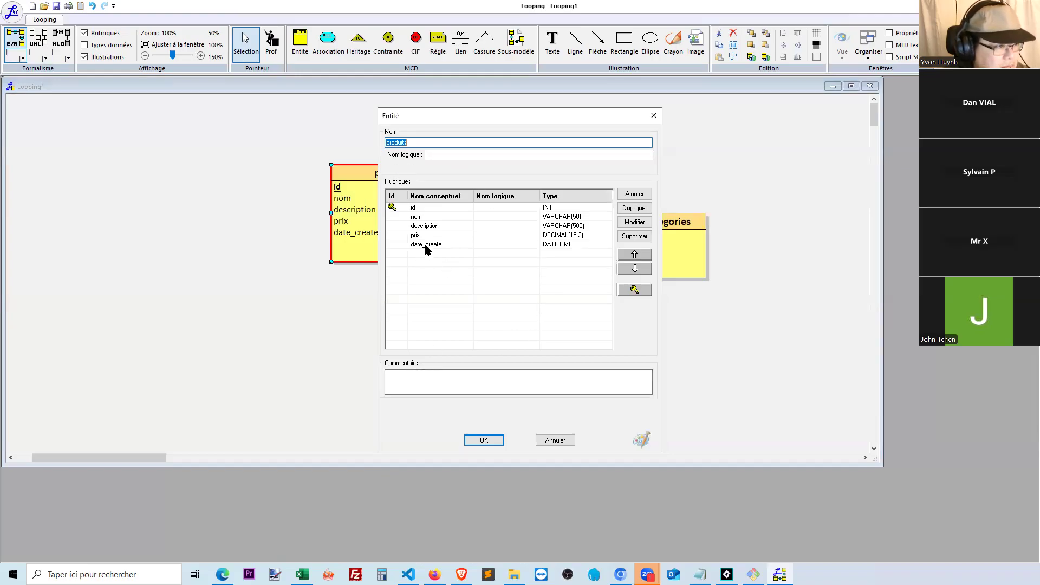
pyautogui.click(418, 209)
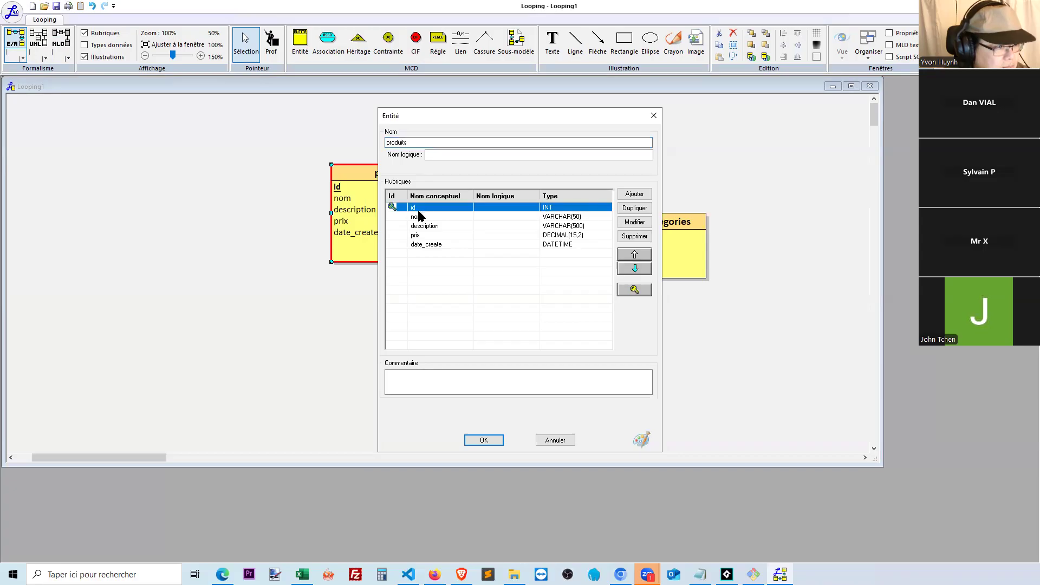
pyautogui.click(625, 289)
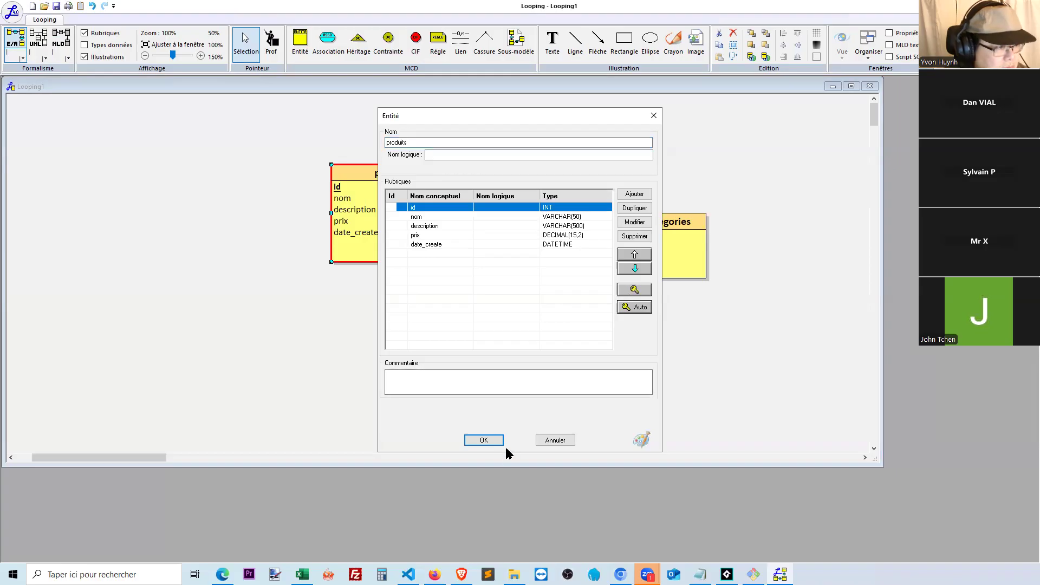
pyautogui.click(634, 289)
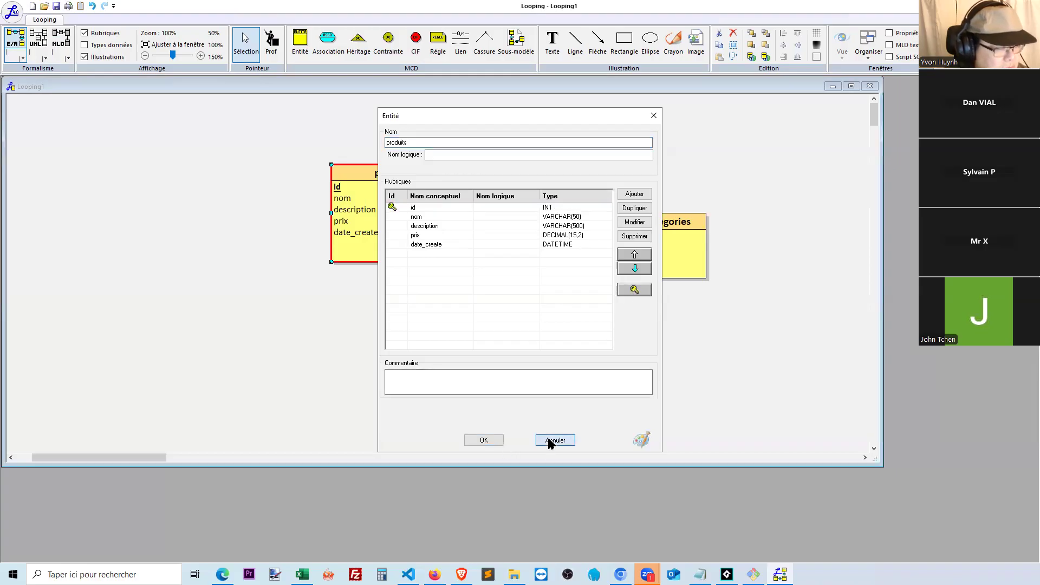
# Step: Close the produits properties unchanged and inspect the same entity's attributes from the logical model (MLD) view
pyautogui.click(552, 440)
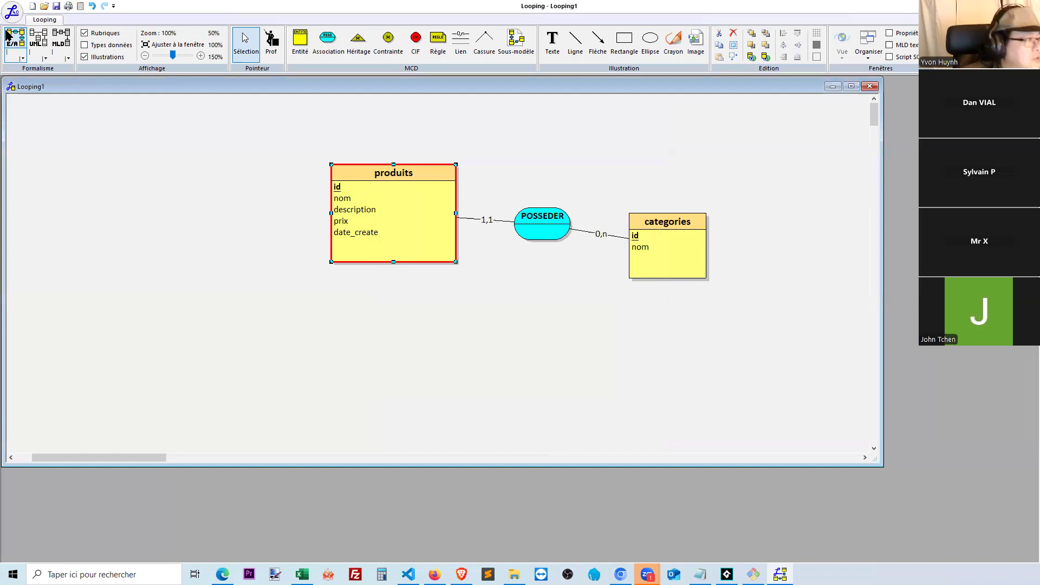
pyautogui.click(62, 43)
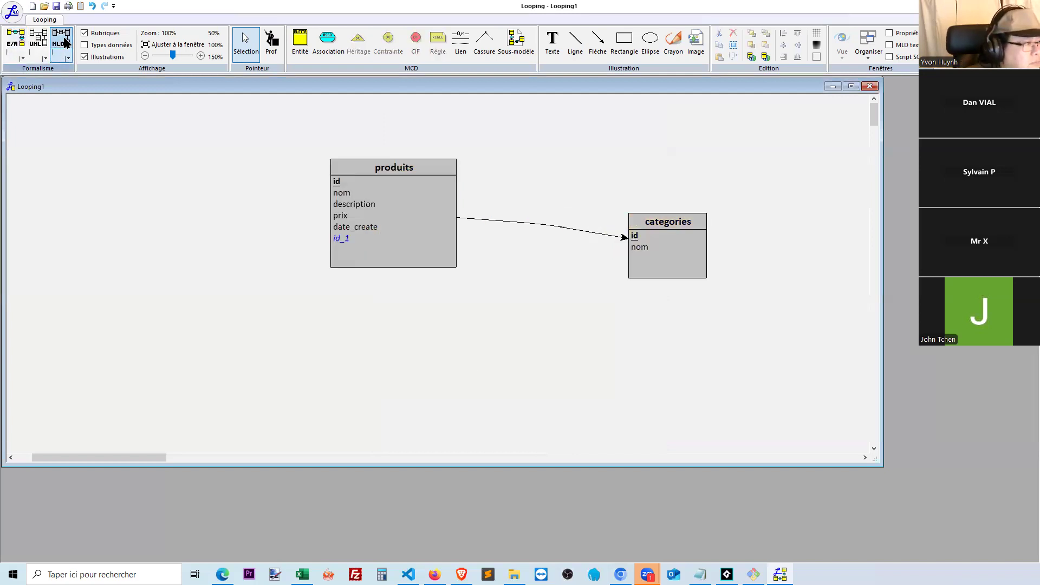
pyautogui.doubleClick(390, 168)
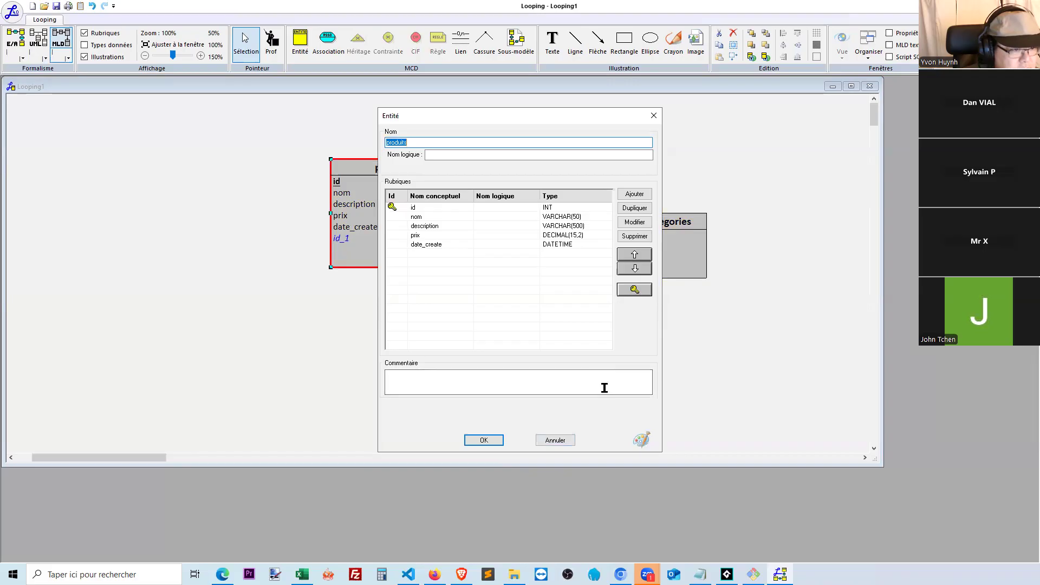
pyautogui.click(555, 440)
pyautogui.click(493, 355)
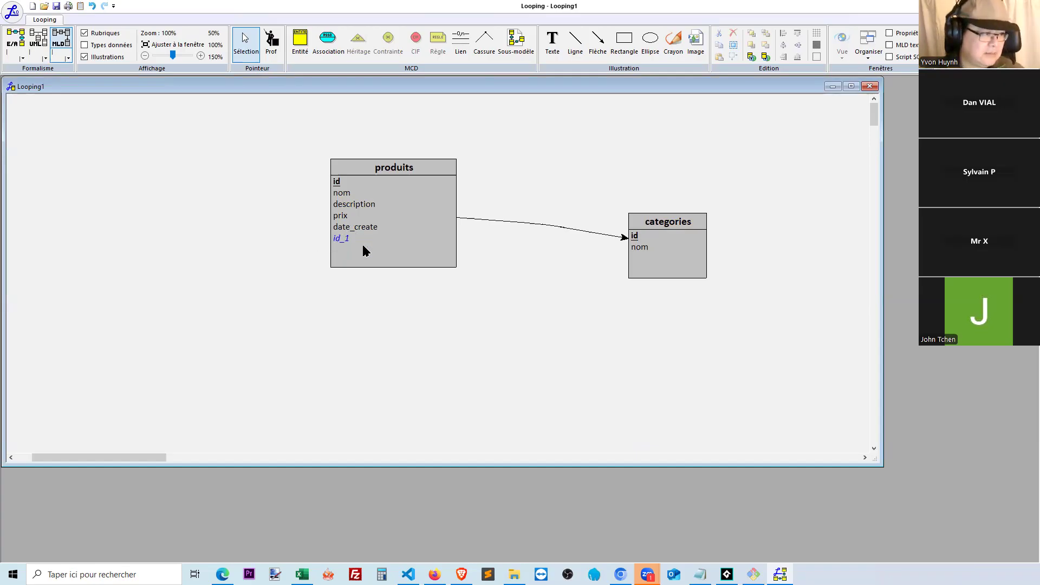
# Step: Compare the attributes of categories and produits between the conceptual (E/A) view and the logical (MLD) view
pyautogui.click(15, 36)
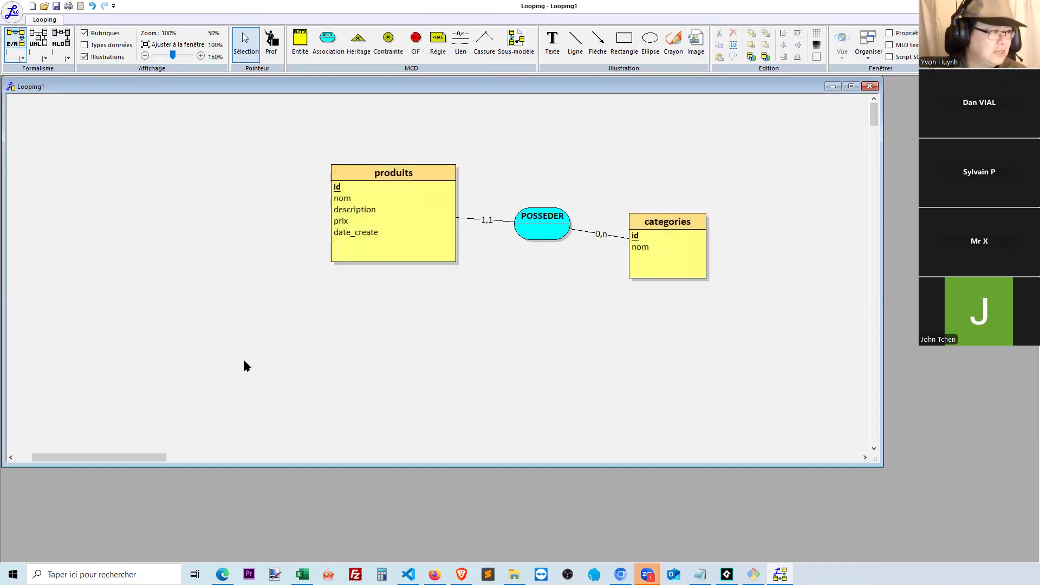
pyautogui.click(654, 243)
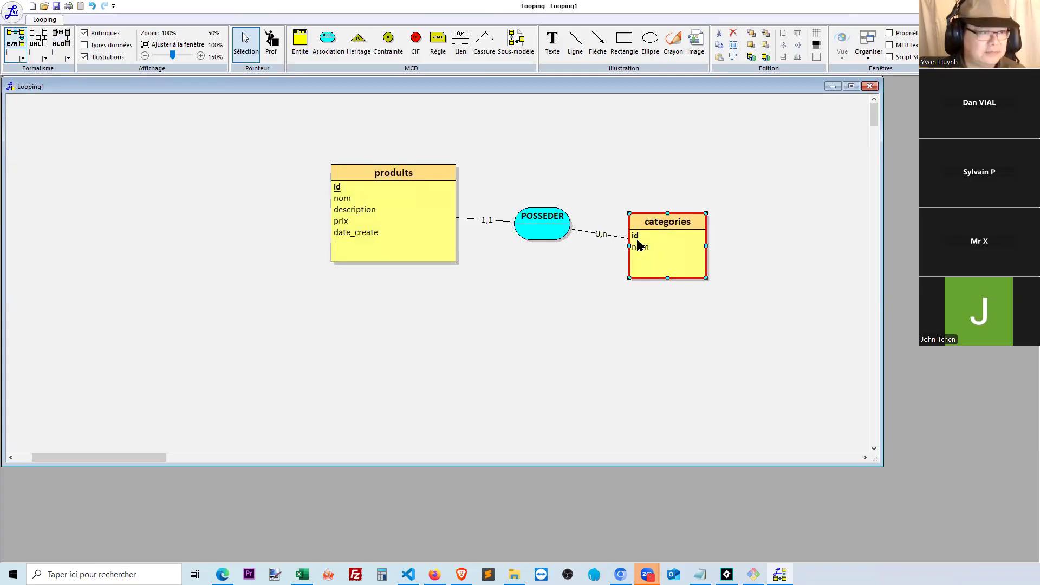
pyautogui.click(398, 220)
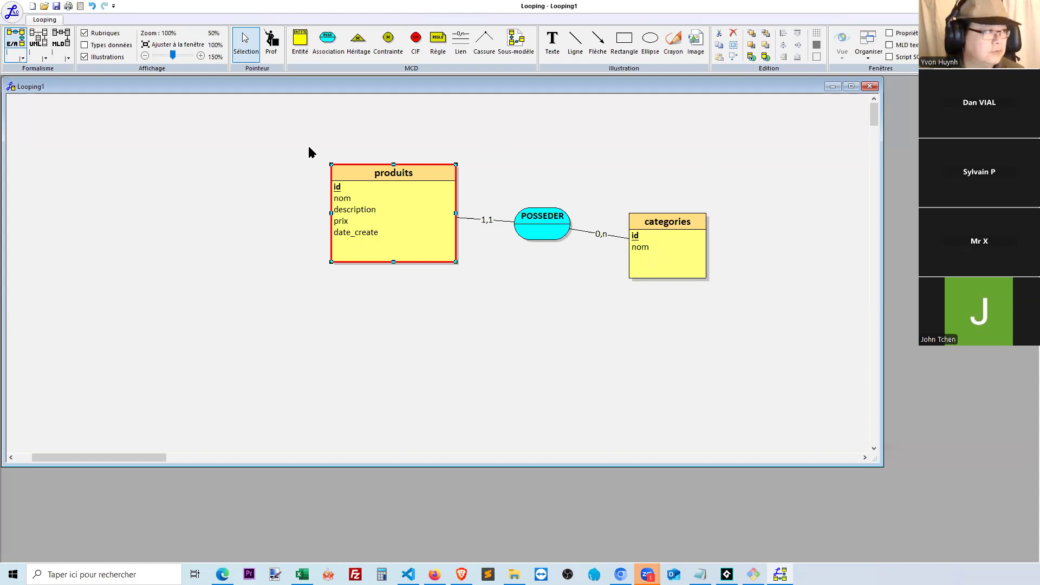
pyautogui.click(67, 43)
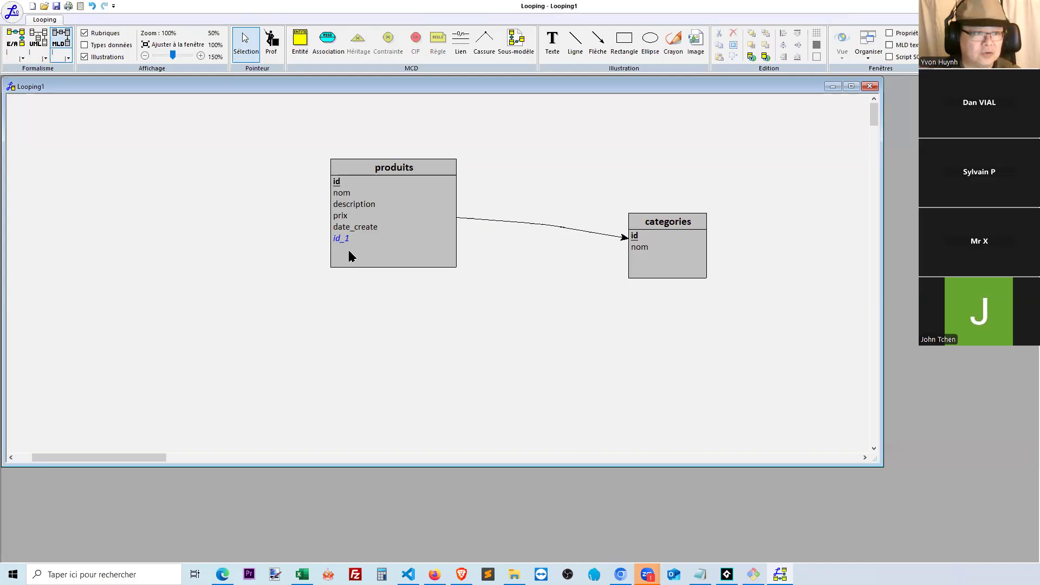
pyautogui.click(632, 239)
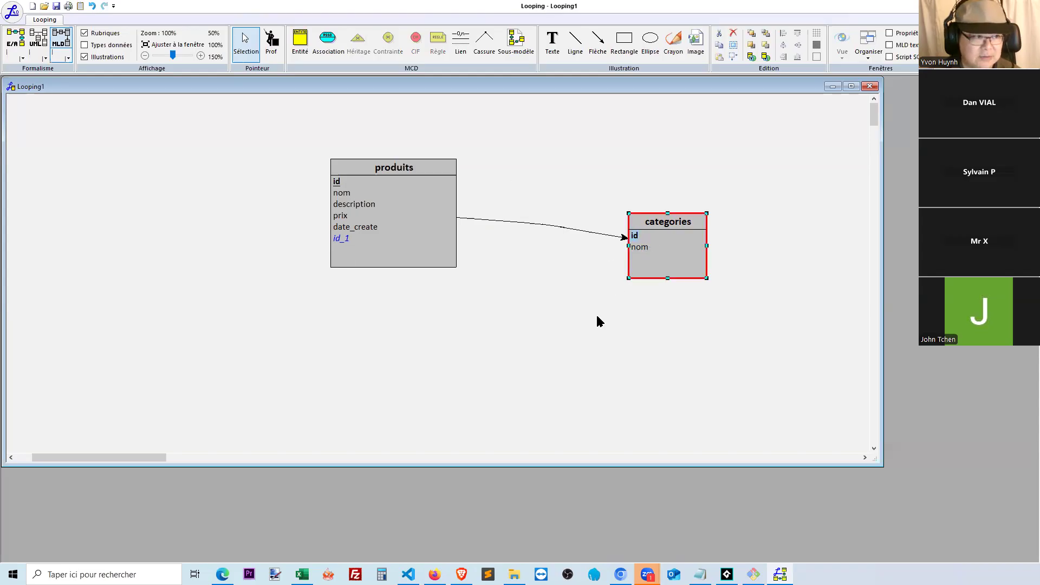
pyautogui.click(360, 256)
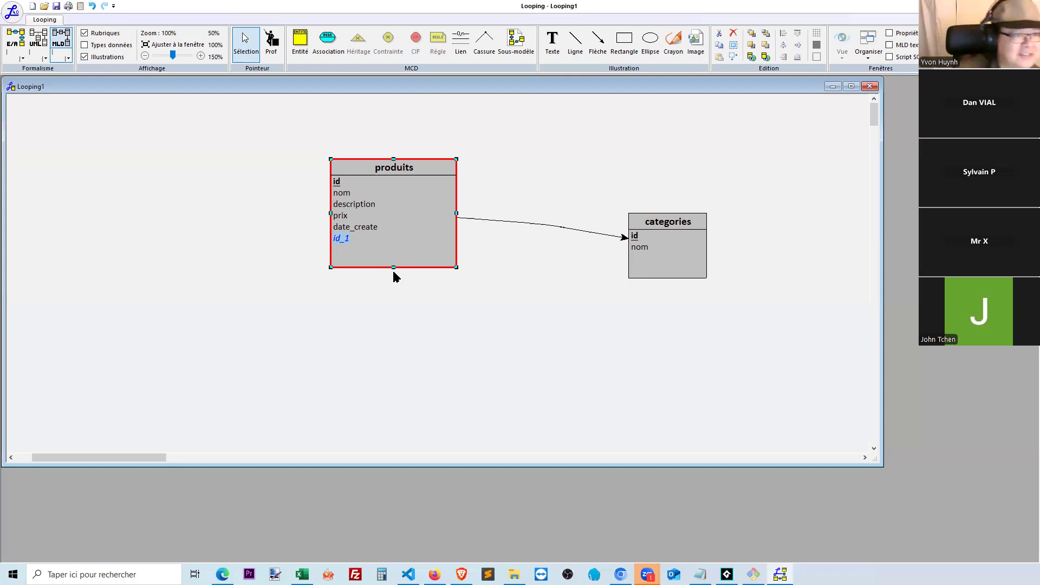
# Step: Move the categories table in the logical model up and closer to produits
pyautogui.click(685, 259)
pyautogui.moveTo(685, 259); pyautogui.dragTo(588, 146)
pyautogui.click(680, 360)
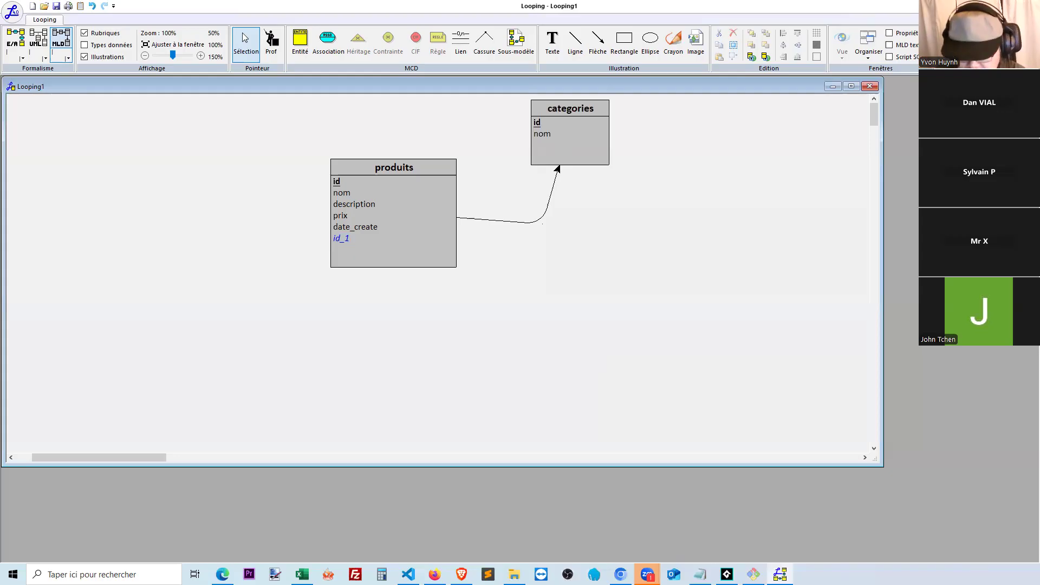
# Step: Switch to MySQL Workbench, open the Test connection and narrow the window
pyautogui.hotkey('alt', 'Tab')
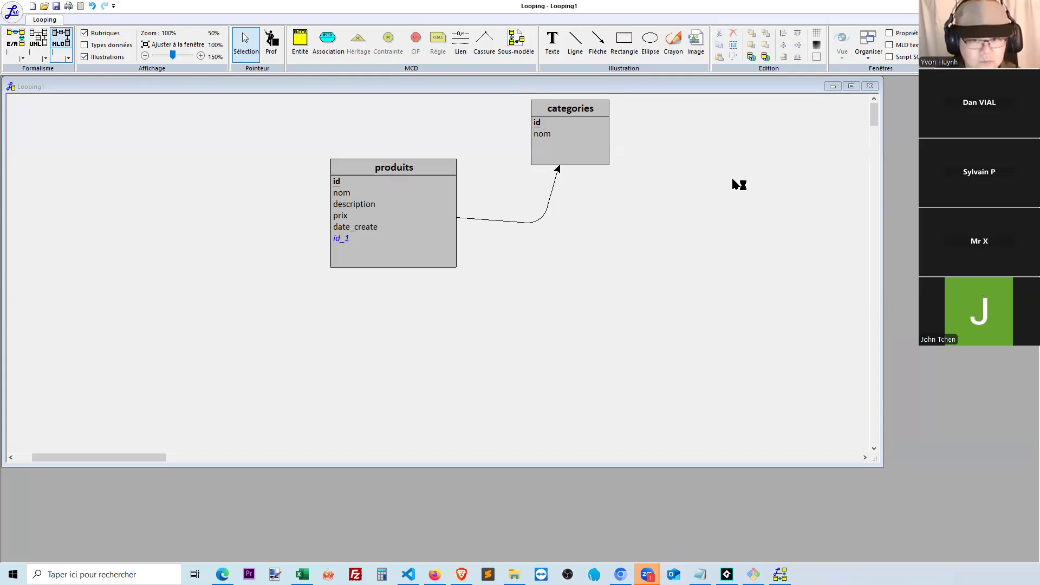
pyautogui.moveTo(883, 185); pyautogui.dragTo(702, 179)
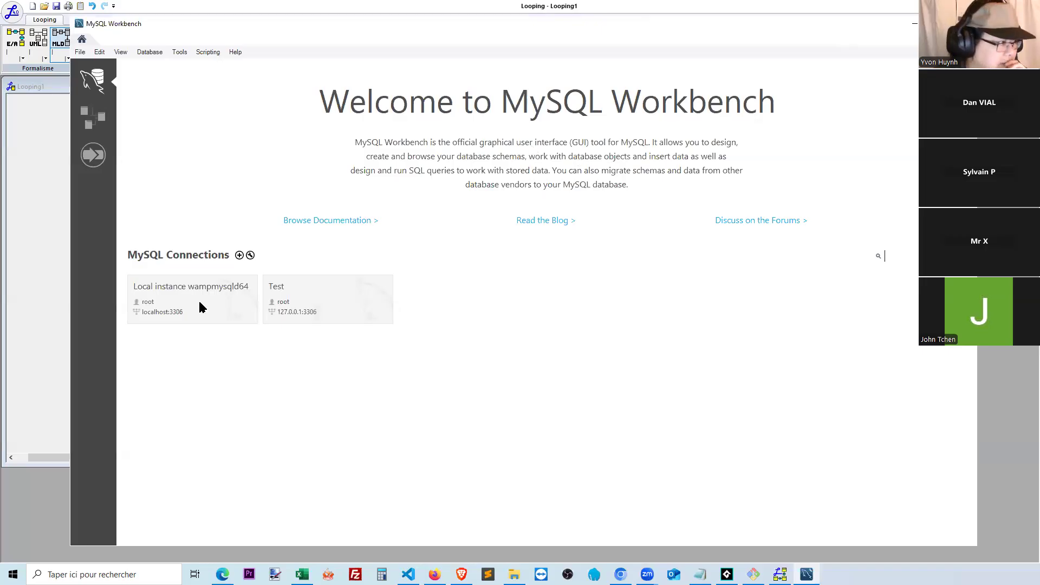
pyautogui.click(325, 312)
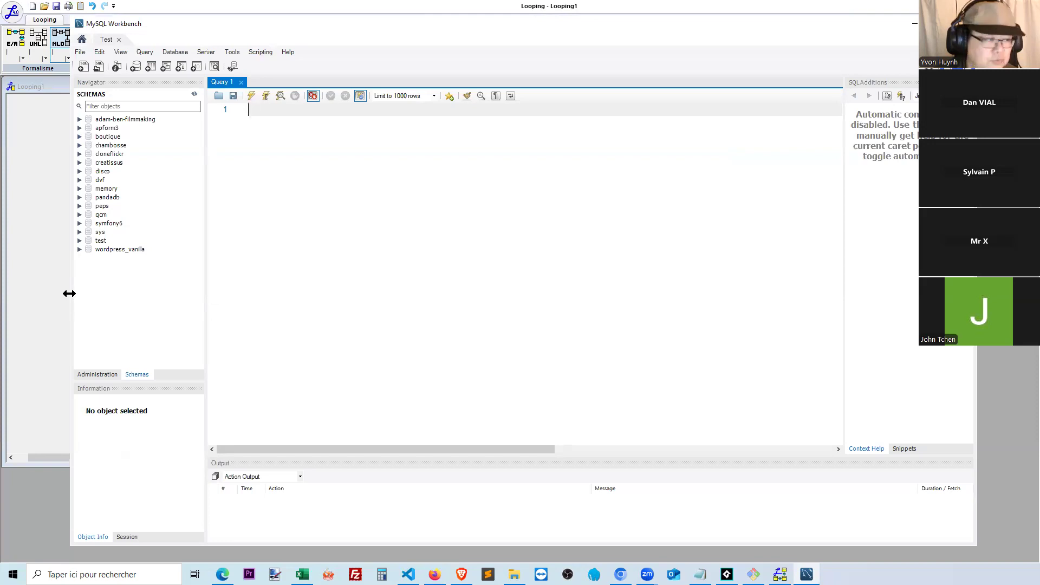
pyautogui.moveTo(70, 294); pyautogui.dragTo(183, 312)
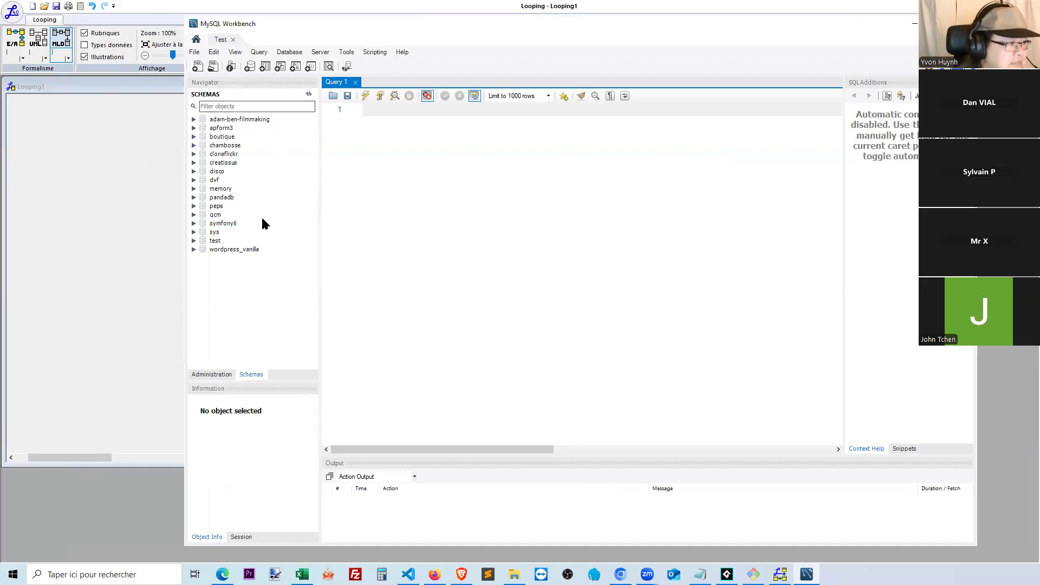
# Step: Expand the boutique schema and list its tables
pyautogui.click(194, 137)
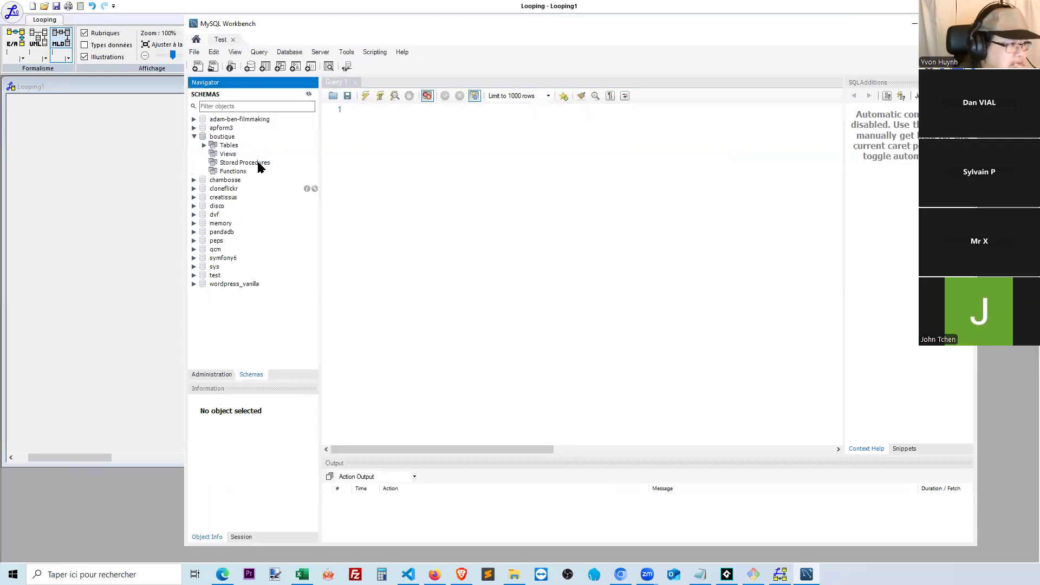
pyautogui.click(230, 139)
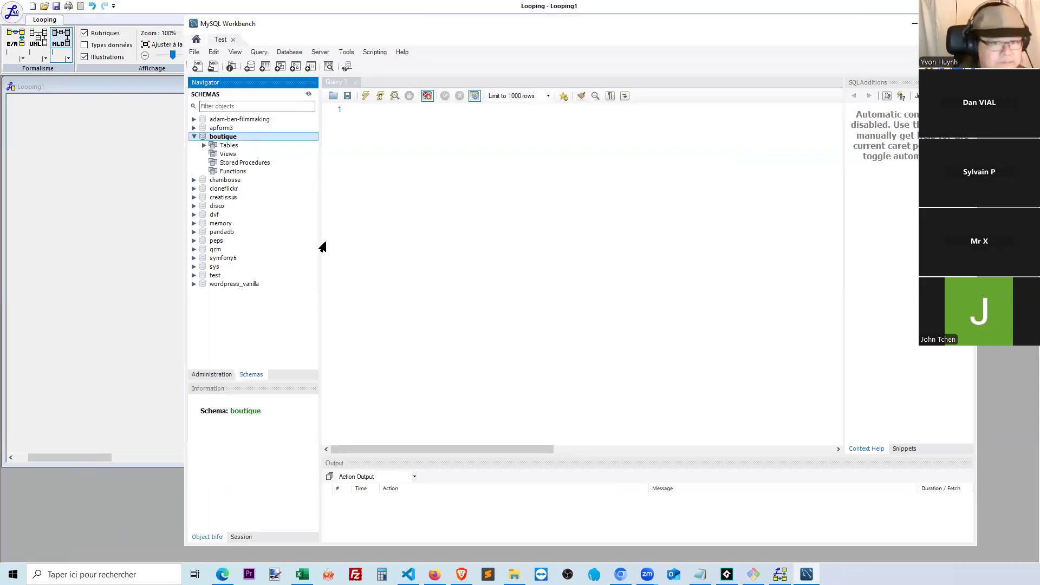
pyautogui.click(205, 145)
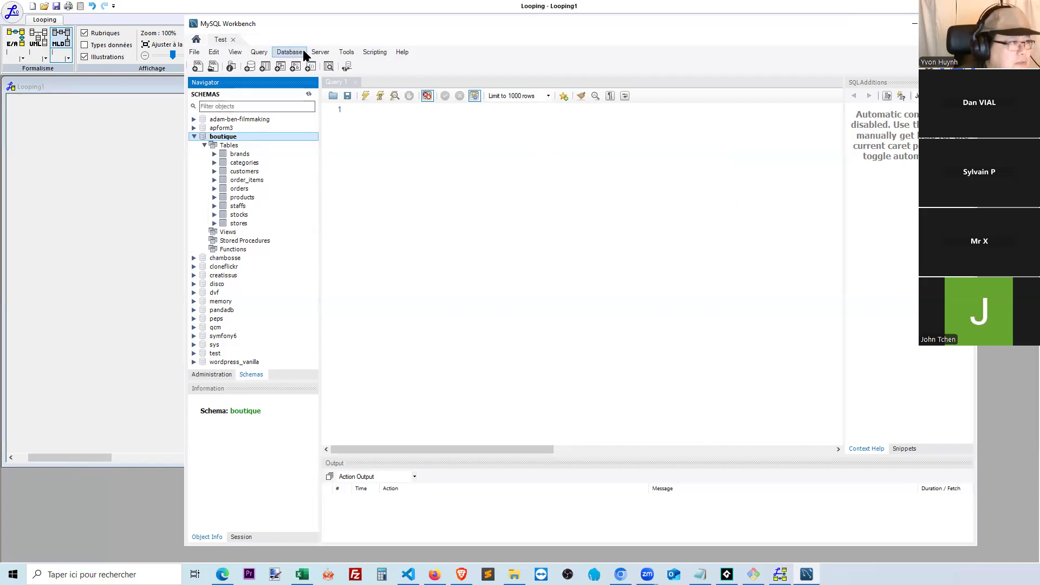
# Step: Start reverse engineering a database and connect through the stored connection Local instance wampmysqld64
pyautogui.click(288, 53)
pyautogui.moveTo(290, 53)
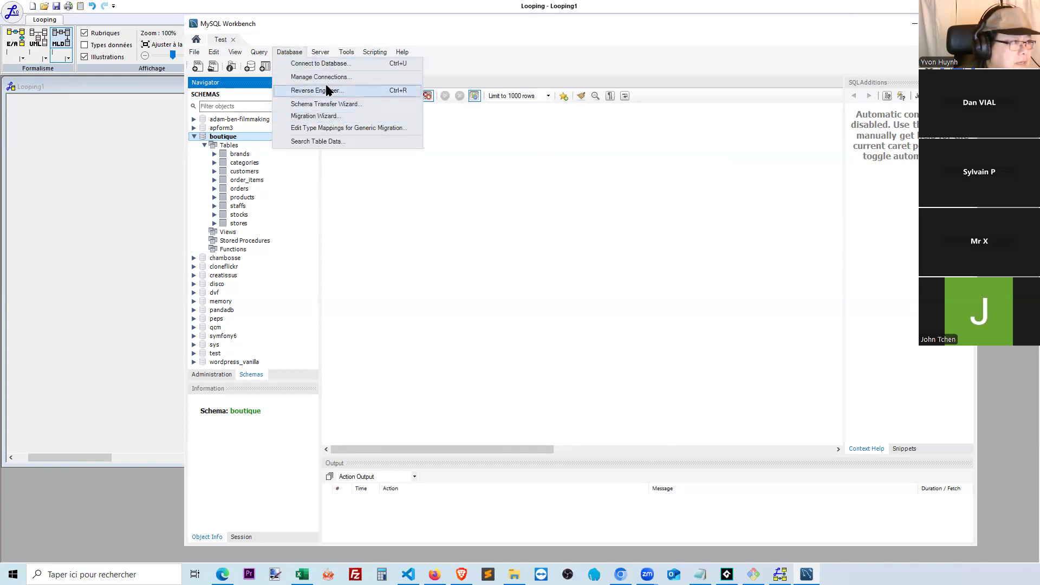
pyautogui.click(334, 92)
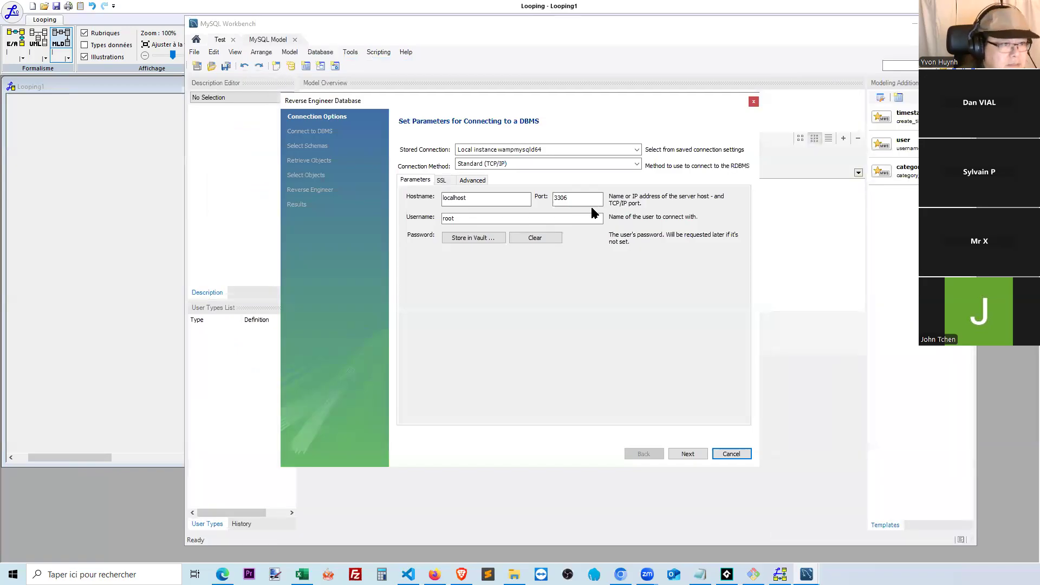
pyautogui.click(687, 454)
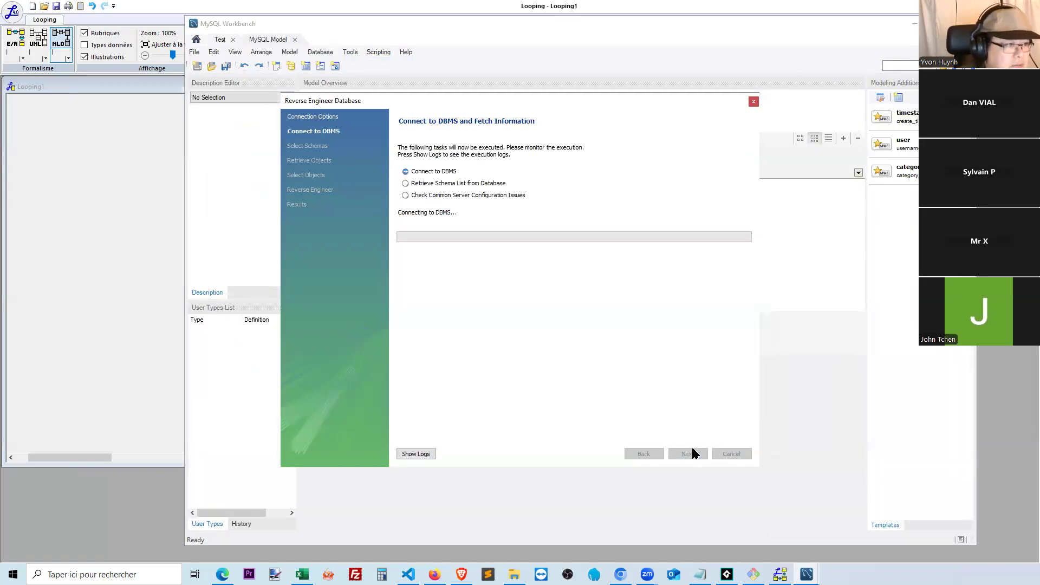
pyautogui.click(688, 453)
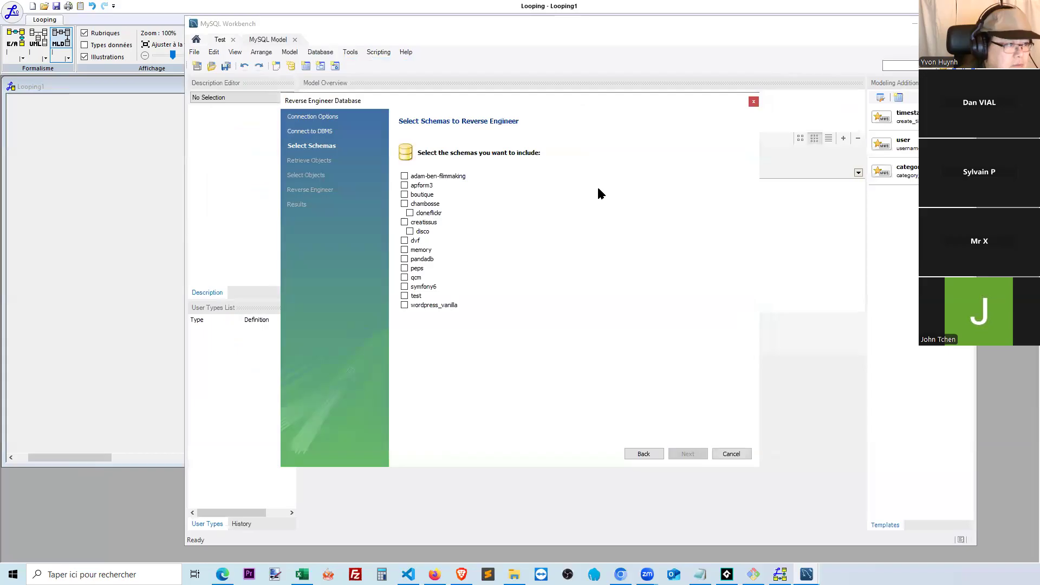
# Step: Reverse engineer the boutique schema, importing its MySQL table objects and placing them on a diagram
pyautogui.click(405, 195)
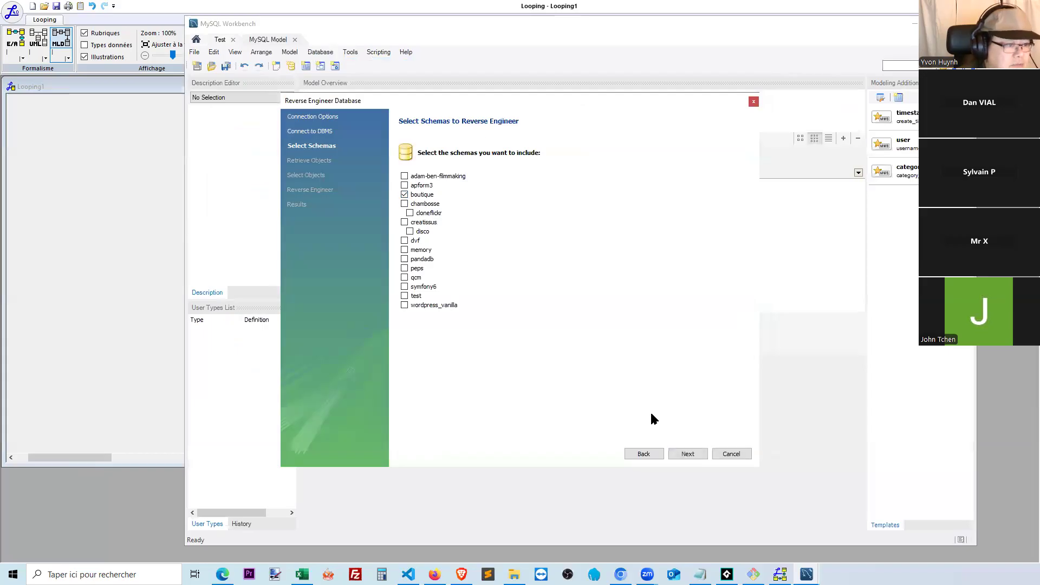
pyautogui.click(680, 454)
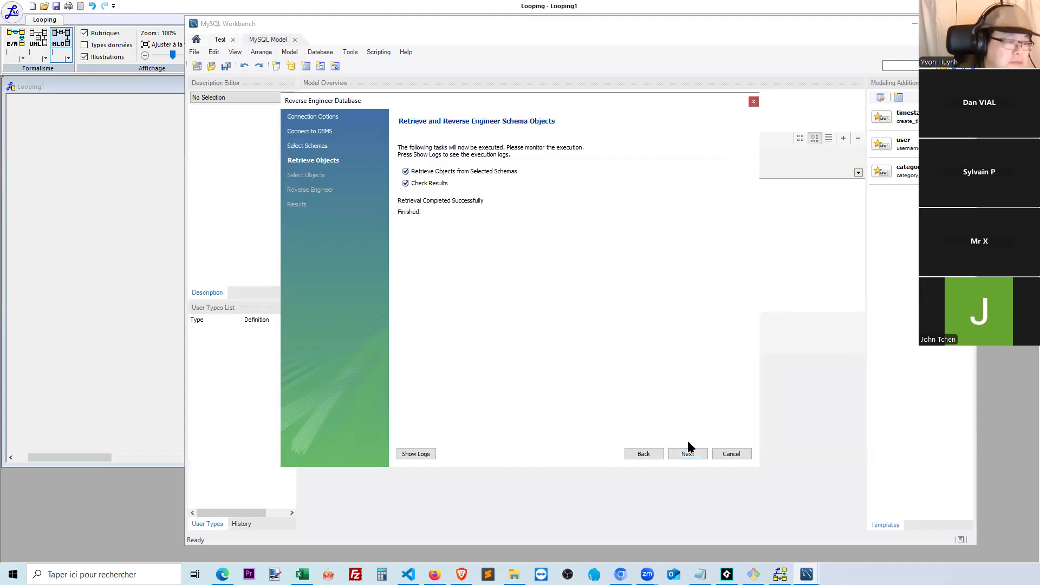
pyautogui.click(686, 455)
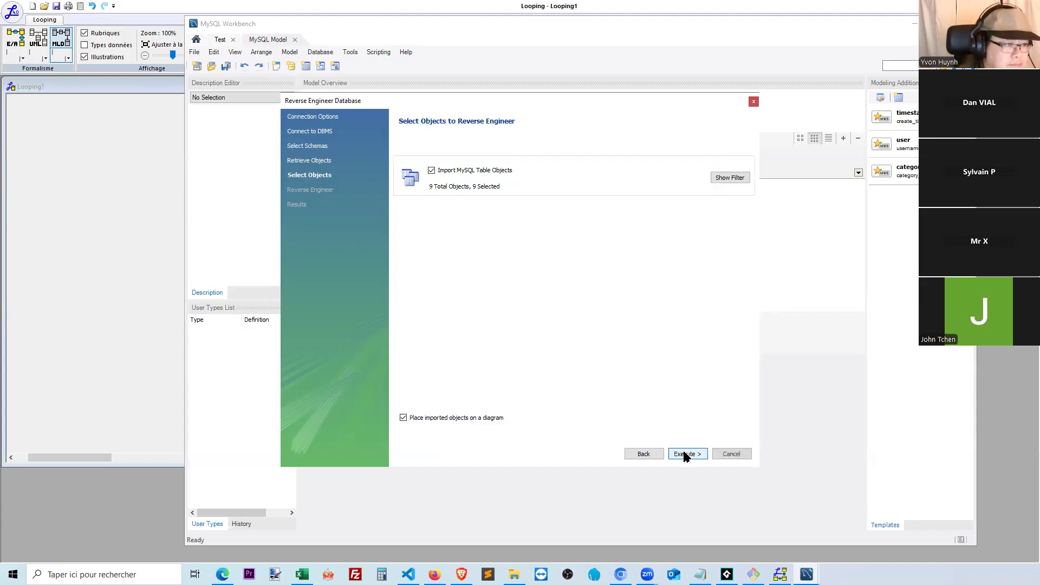
pyautogui.click(686, 455)
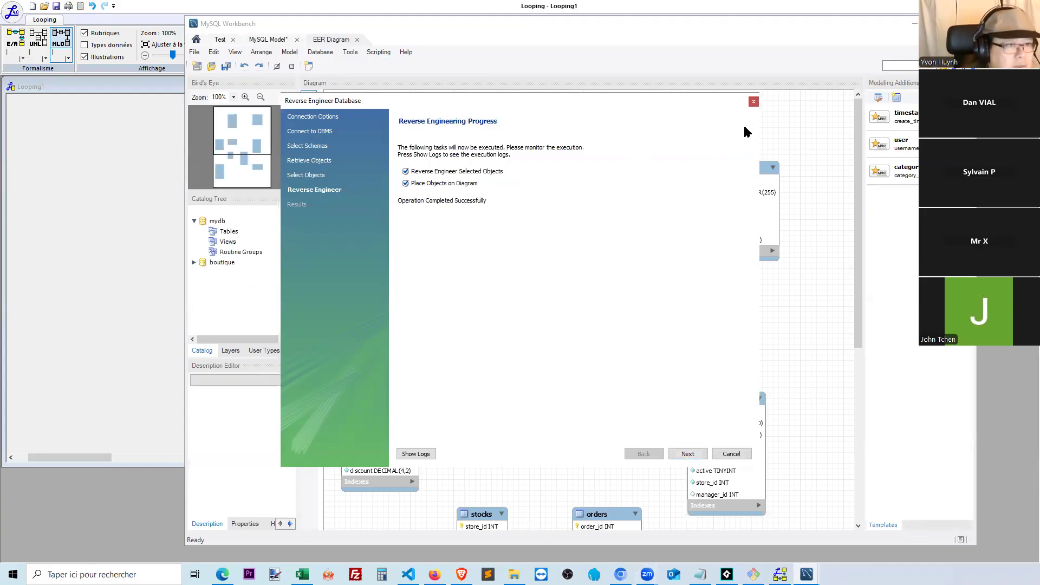
pyautogui.moveTo(684, 106); pyautogui.dragTo(632, 143)
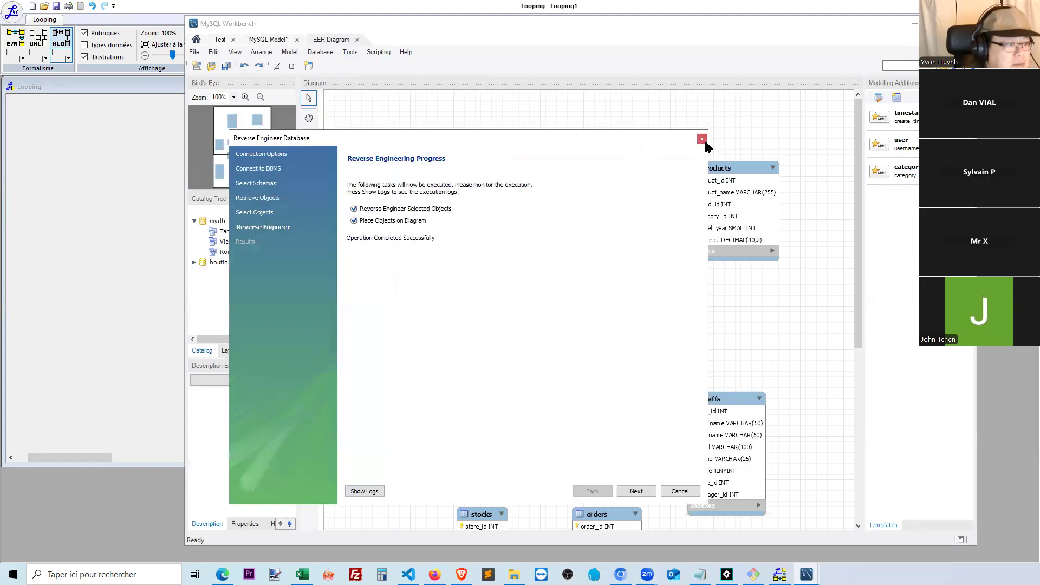
pyautogui.click(635, 491)
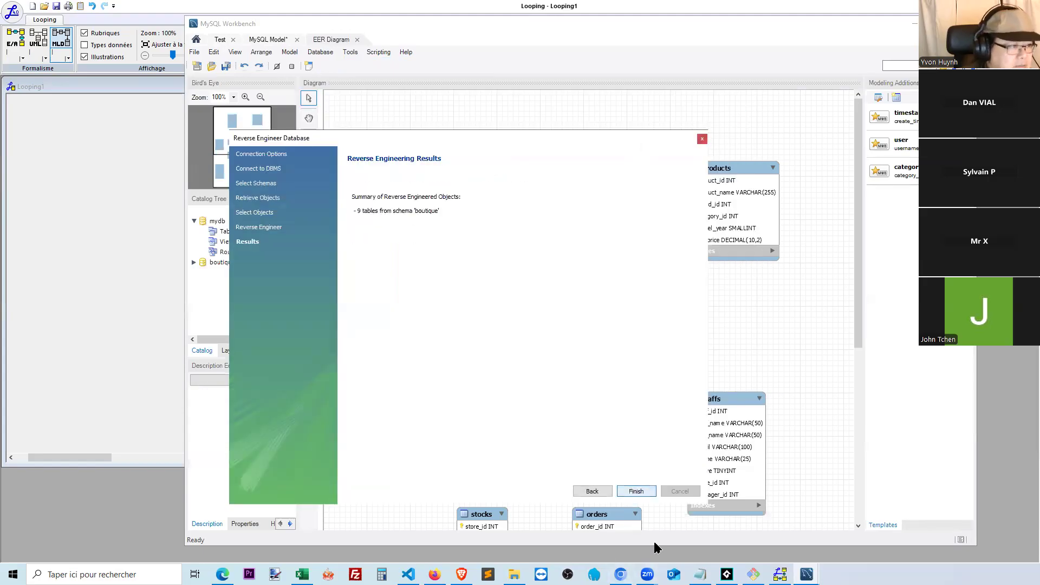
pyautogui.click(630, 495)
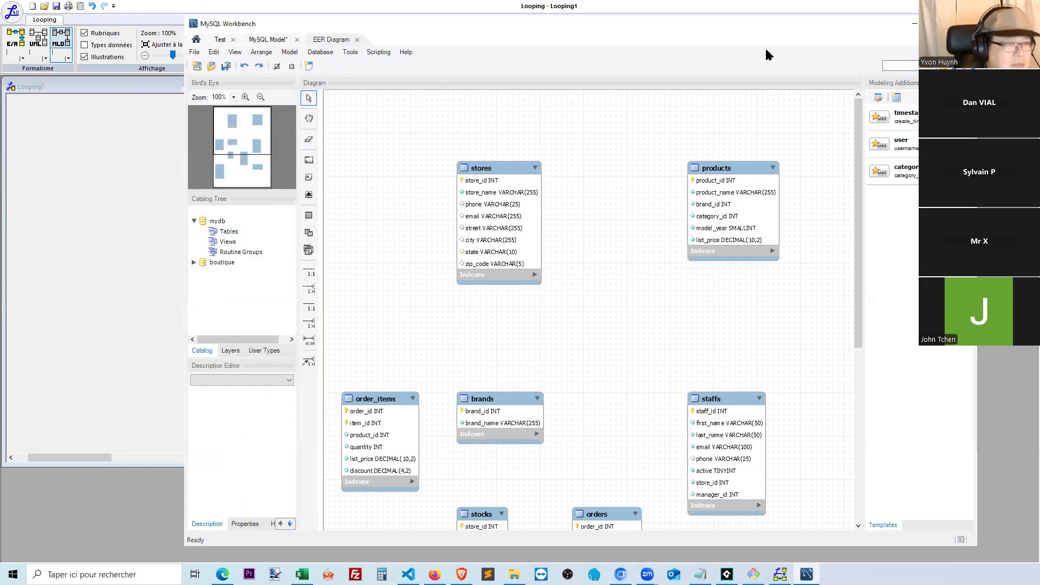
# Step: Arrange stores and products side by side near the diagram's upper edge, with staffs under products, brands beside stores and order_items under stores
pyautogui.moveTo(531, 169); pyautogui.dragTo(618, 133)
pyautogui.moveTo(729, 173); pyautogui.dragTo(730, 133)
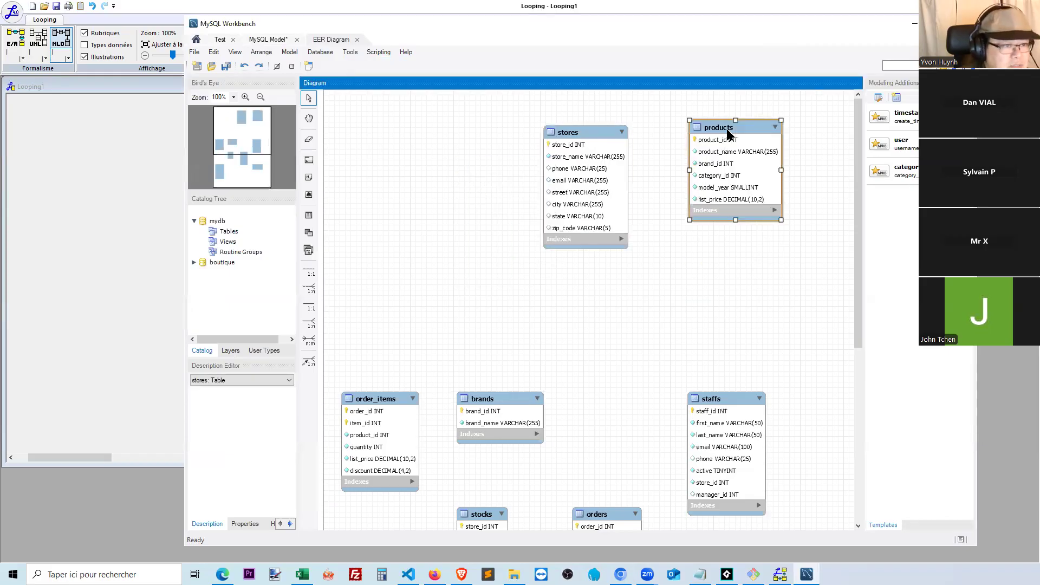
pyautogui.click(523, 315)
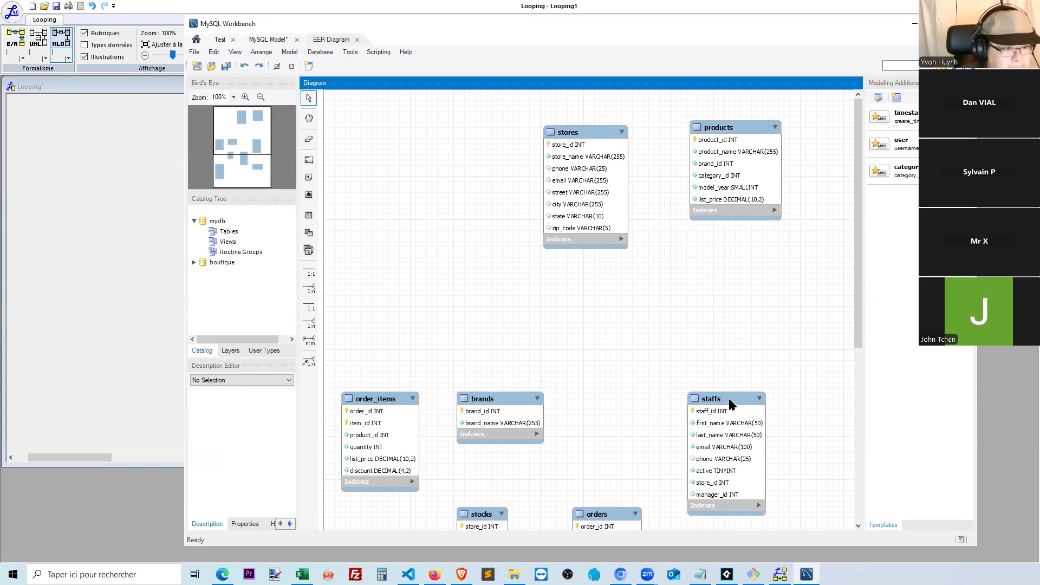
pyautogui.moveTo(728, 400); pyautogui.dragTo(735, 259)
pyautogui.moveTo(529, 412); pyautogui.dragTo(480, 170)
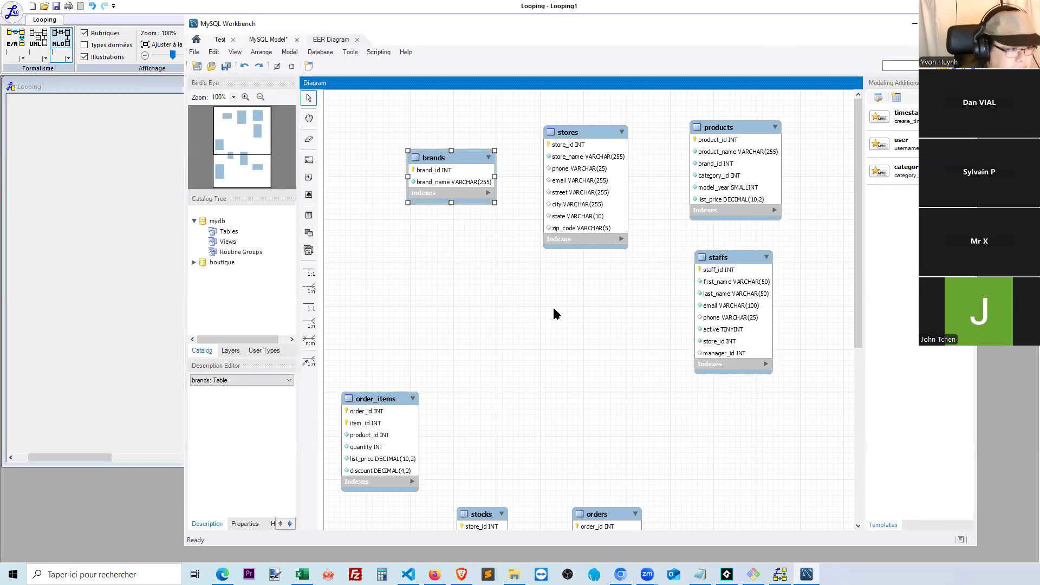
pyautogui.moveTo(397, 402); pyautogui.dragTo(555, 314)
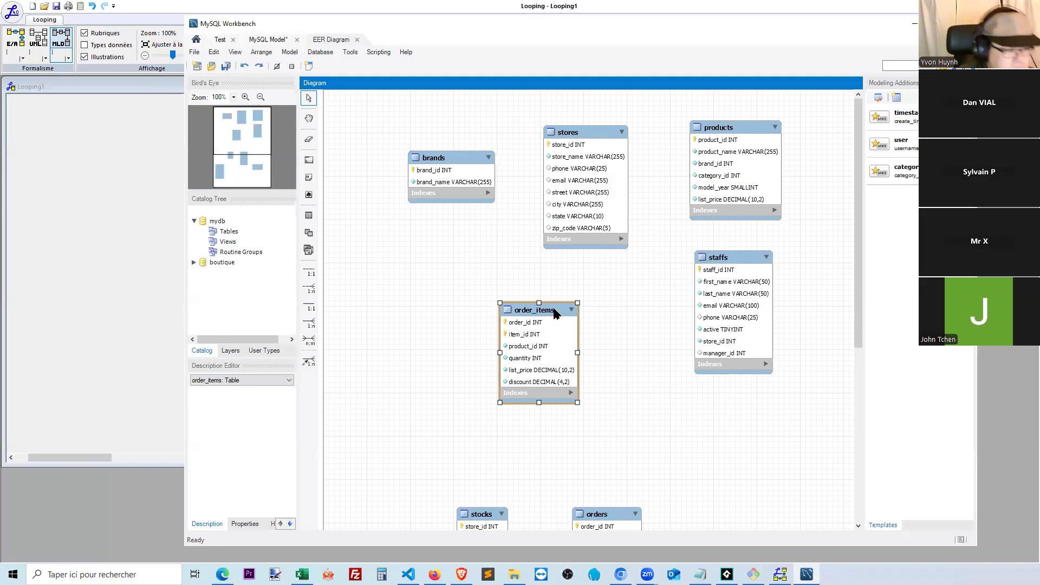
# Step: Gather the remaining tables: stocks under brands, orders beside order_items, categories below staffs and customers below stocks
pyautogui.moveTo(477, 515); pyautogui.dragTo(426, 280)
pyautogui.moveTo(613, 522); pyautogui.dragTo(638, 310)
pyautogui.moveTo(859, 292); pyautogui.dragTo(864, 419)
pyautogui.moveTo(744, 403); pyautogui.dragTo(775, 222)
pyautogui.moveTo(413, 396); pyautogui.dragTo(456, 172)
pyautogui.moveTo(862, 316); pyautogui.dragTo(866, 168)
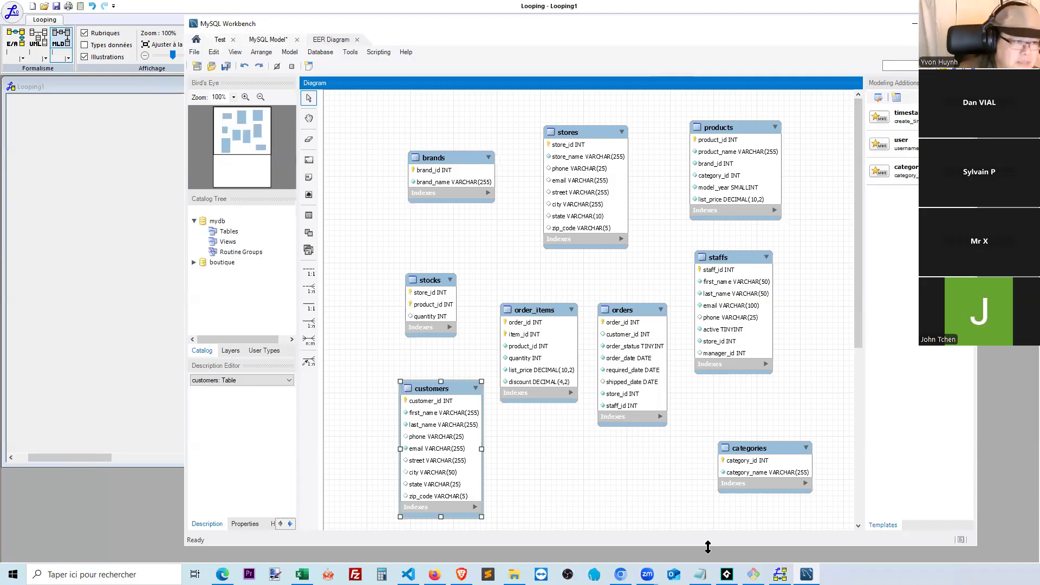
# Step: Shift the products table slightly closer to stores, keeping it above staffs
pyautogui.moveTo(747, 133); pyautogui.dragTo(720, 239)
pyautogui.moveTo(689, 118); pyautogui.dragTo(735, 133)
pyautogui.click(820, 199)
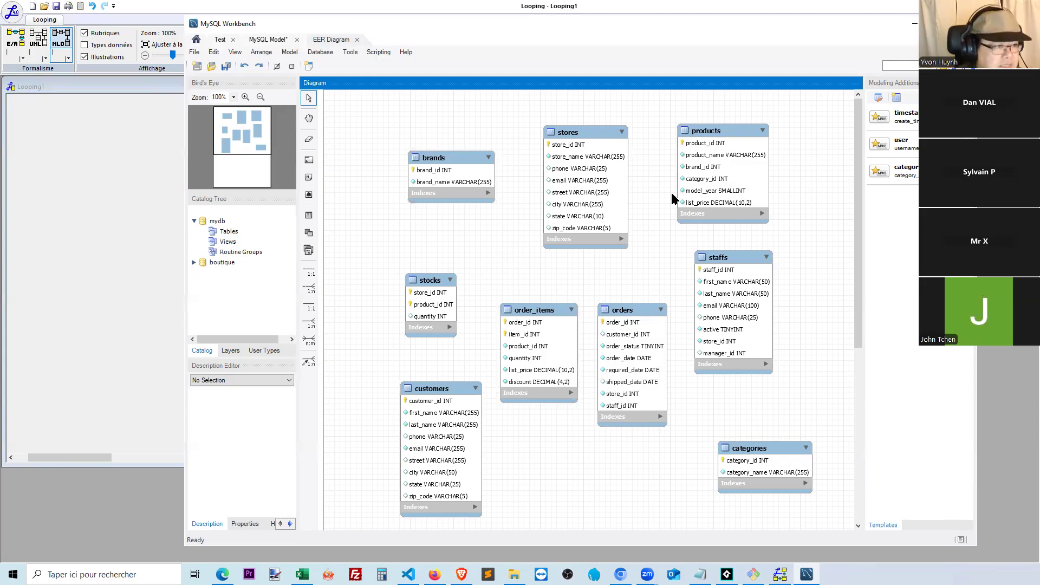
# Step: Move the categories table up beside products, and shift products closer to stores
pyautogui.click(723, 129)
pyautogui.moveTo(743, 447); pyautogui.dragTo(791, 164)
pyautogui.moveTo(732, 133); pyautogui.dragTo(701, 147)
pyautogui.scroll(-1, 684, 206)
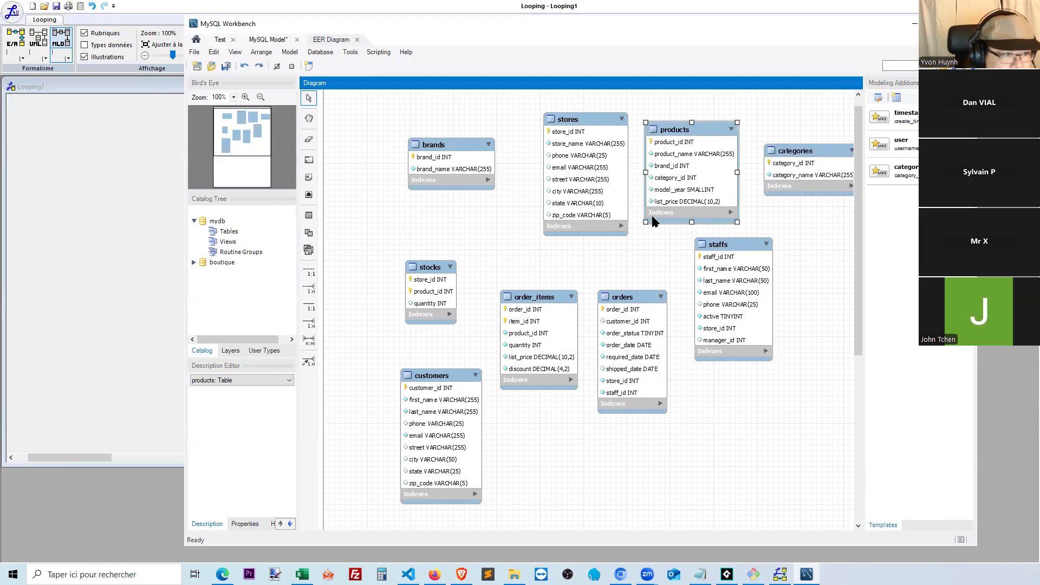
pyautogui.scroll(1, 689, 168)
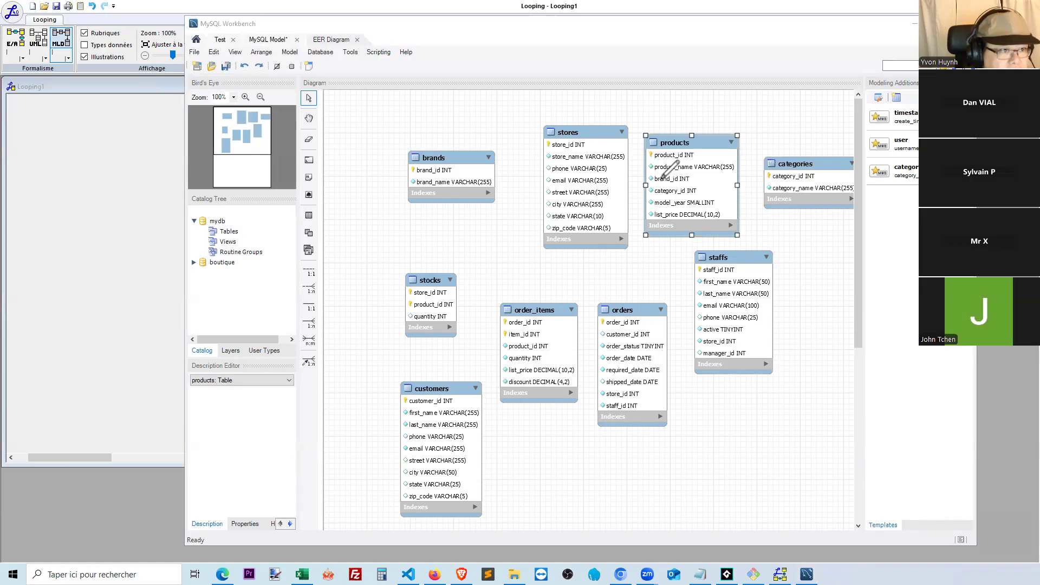
# Step: Circle category_id in products and in categories with the pen, link the two with a line, and clear the annotations
pyautogui.moveTo(649, 199)
pyautogui.mouseDown()
pyautogui.moveTo(705, 188)
pyautogui.moveTo(634, 191)
pyautogui.moveTo(662, 205)
pyautogui.mouseUp()
pyautogui.moveTo(770, 169)
pyautogui.mouseDown()
pyautogui.moveTo(758, 178)
pyautogui.moveTo(823, 181)
pyautogui.moveTo(772, 169)
pyautogui.mouseUp()
pyautogui.moveTo(706, 190); pyautogui.dragTo(756, 179)
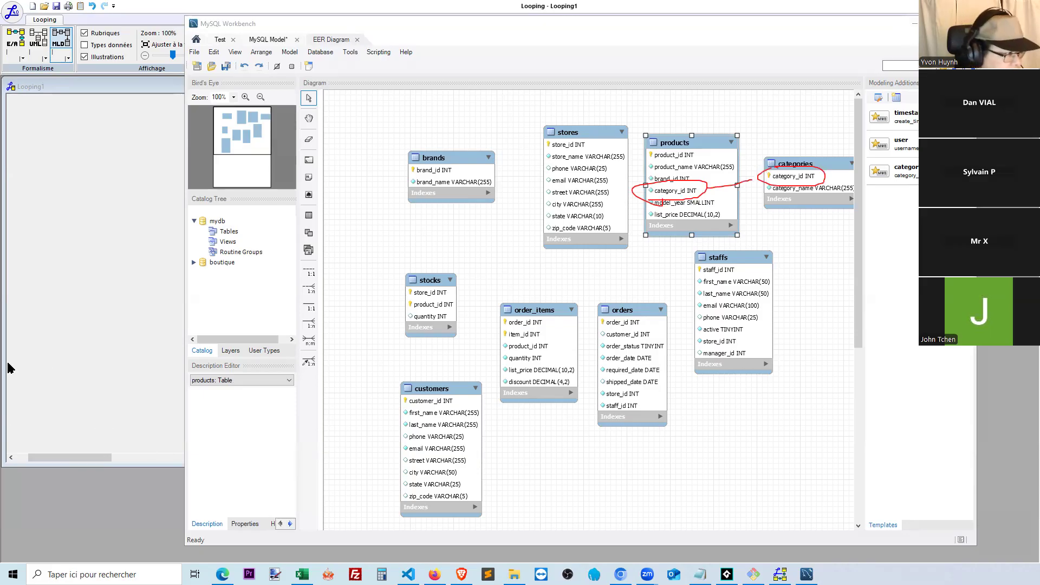
pyautogui.press('Escape')
# Step: Switch to Looping, display the entity-association model, and spread produits, POSSEDER and categories farther apart
pyautogui.click(862, 3)
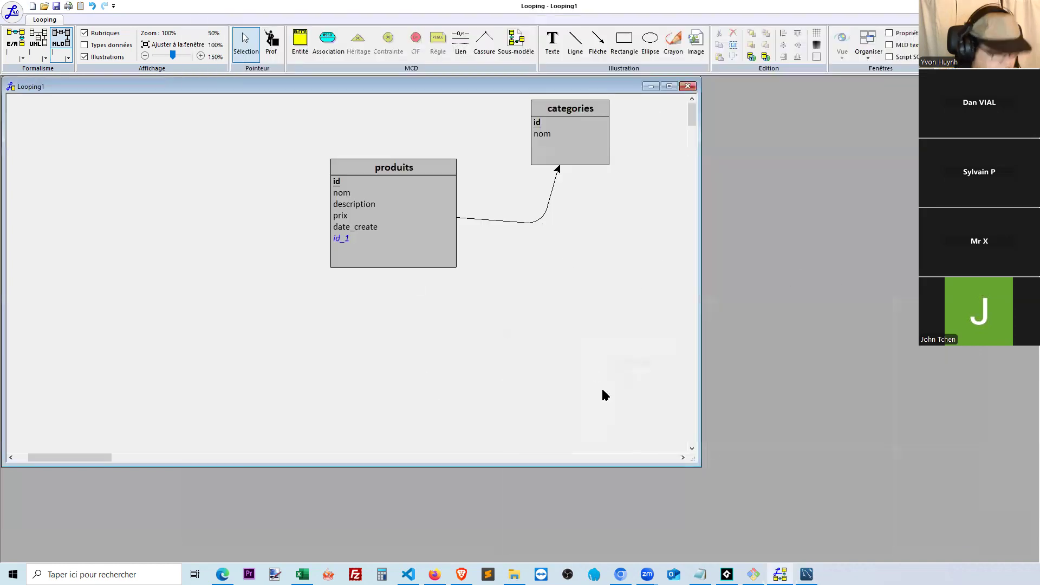
pyautogui.click(16, 38)
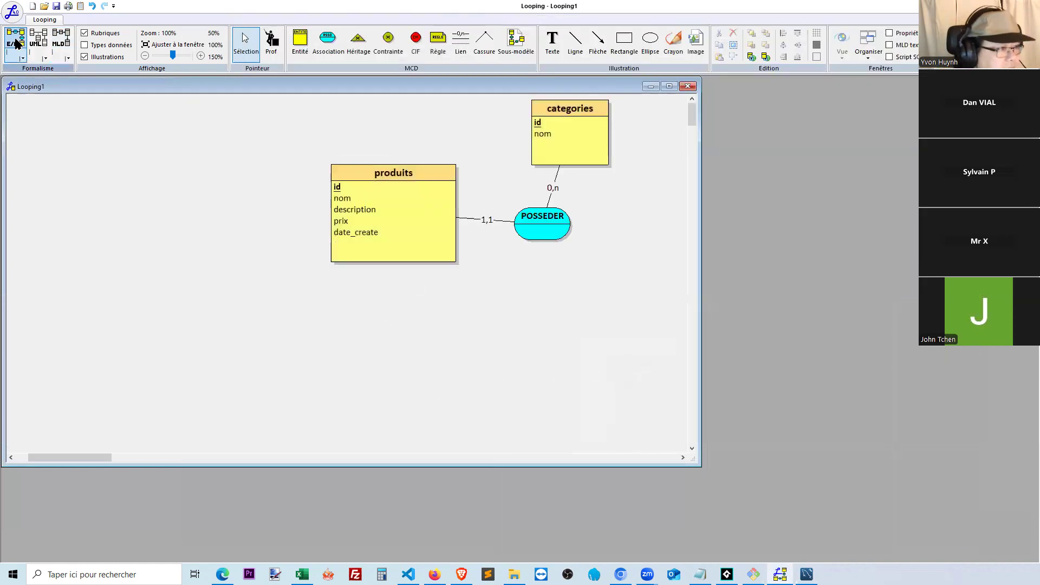
pyautogui.moveTo(425, 183); pyautogui.dragTo(273, 172)
pyautogui.moveTo(574, 132); pyautogui.dragTo(559, 137)
pyautogui.moveTo(553, 237); pyautogui.dragTo(417, 210)
pyautogui.moveTo(542, 139); pyautogui.dragTo(563, 259)
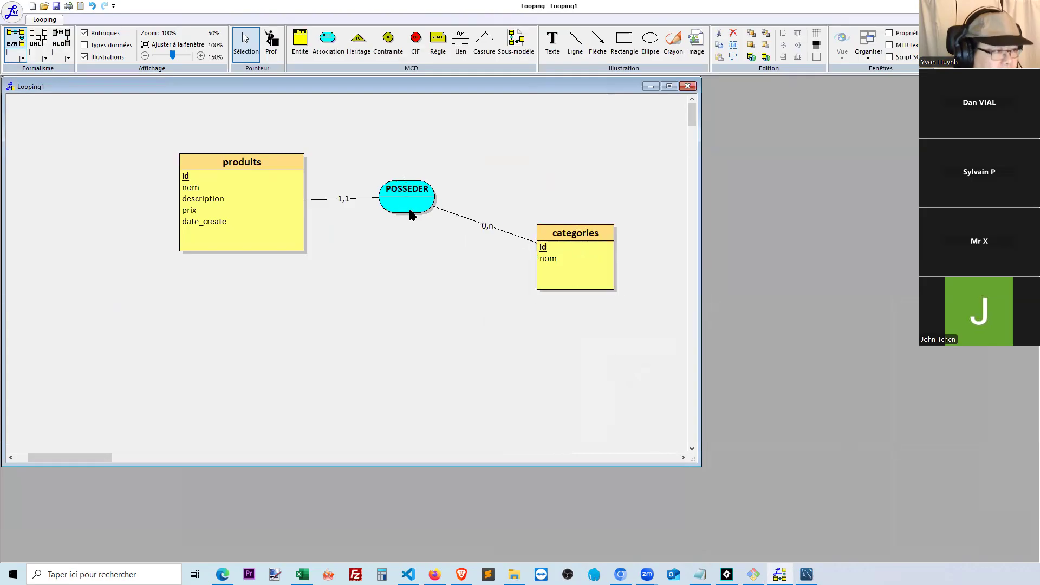
pyautogui.moveTo(418, 197); pyautogui.dragTo(445, 266)
pyautogui.click(455, 164)
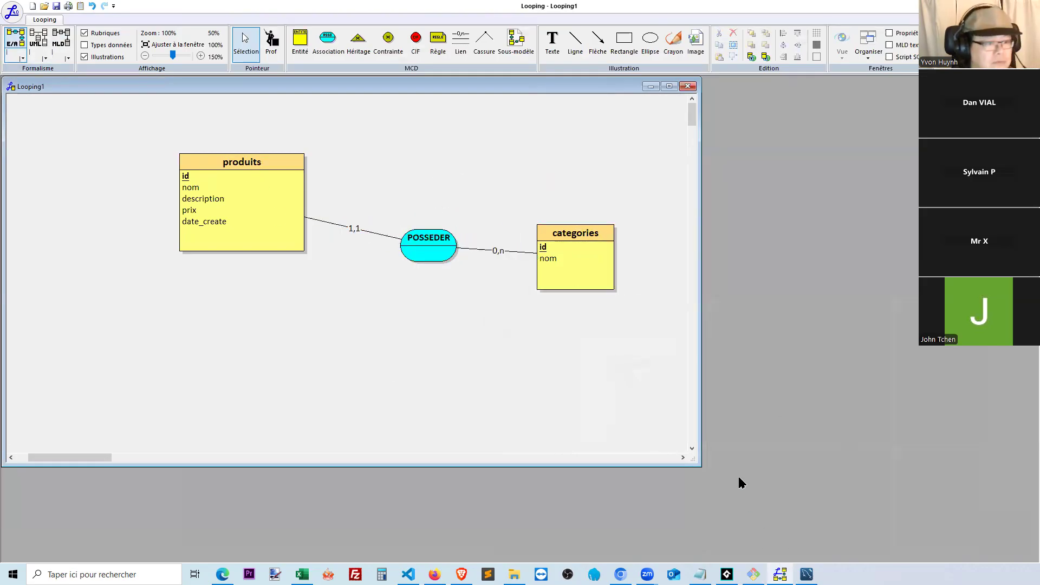
# Step: Enlarge the Looping1 model window and line up produits, POSSEDER and categories along the diagram's upper edge
pyautogui.moveTo(699, 464); pyautogui.dragTo(851, 527)
pyautogui.moveTo(590, 249); pyautogui.dragTo(644, 156)
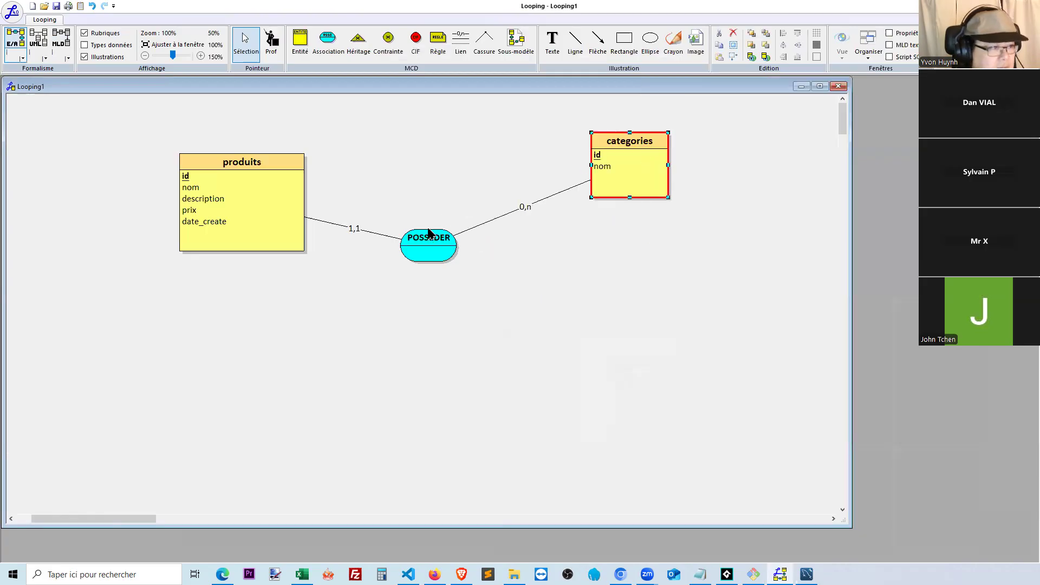
pyautogui.moveTo(429, 233); pyautogui.dragTo(434, 136)
pyautogui.moveTo(228, 171); pyautogui.dragTo(235, 122)
# Step: Create a large entity in the empty area below produits and name it professeur
pyautogui.click(300, 42)
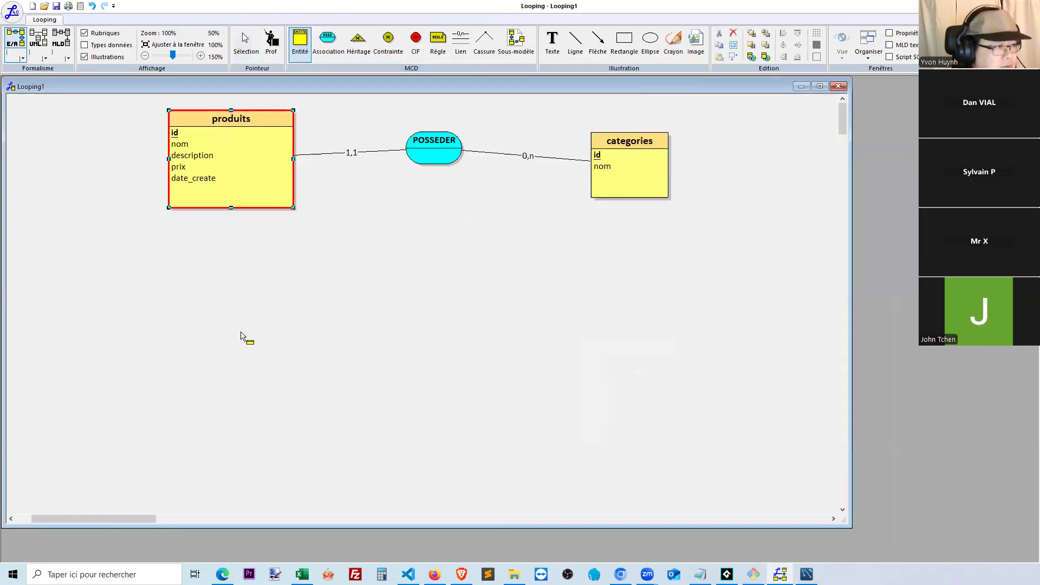
pyautogui.click(240, 336)
pyautogui.moveTo(284, 365); pyautogui.dragTo(402, 446)
pyautogui.doubleClick(327, 343)
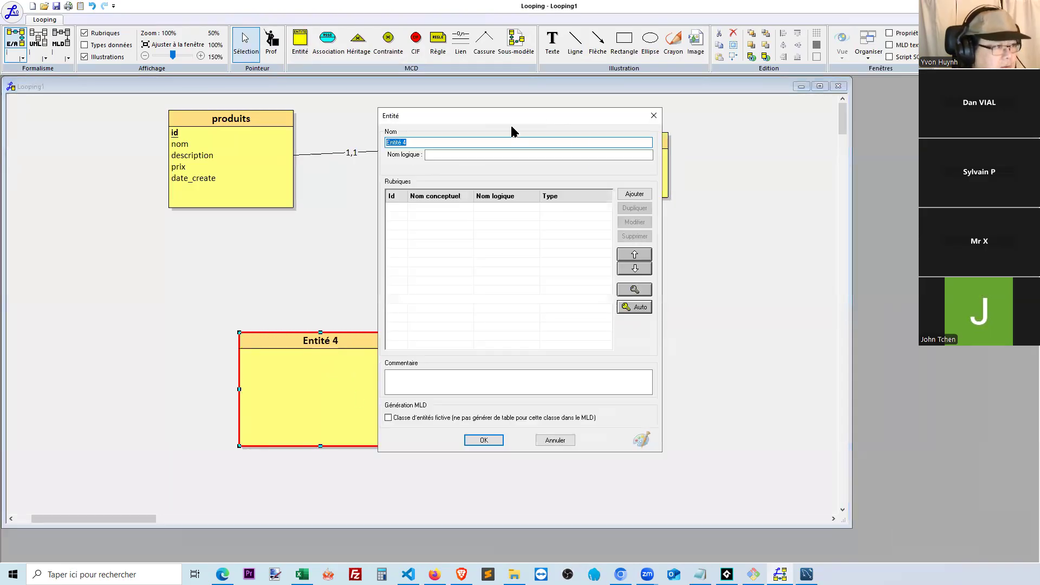
pyautogui.write('profess')
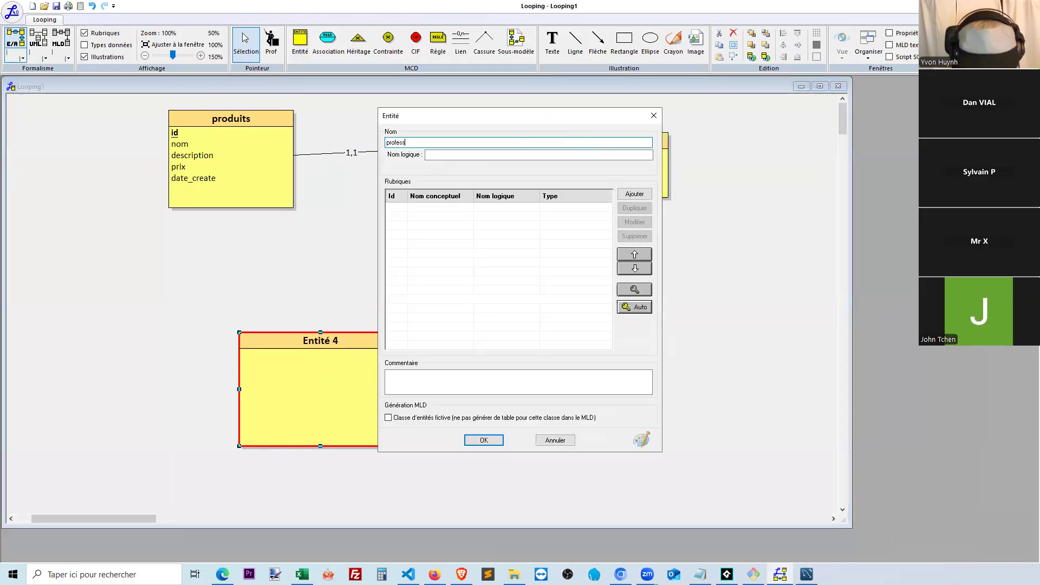
pyautogui.write('eur')
pyautogui.click(482, 440)
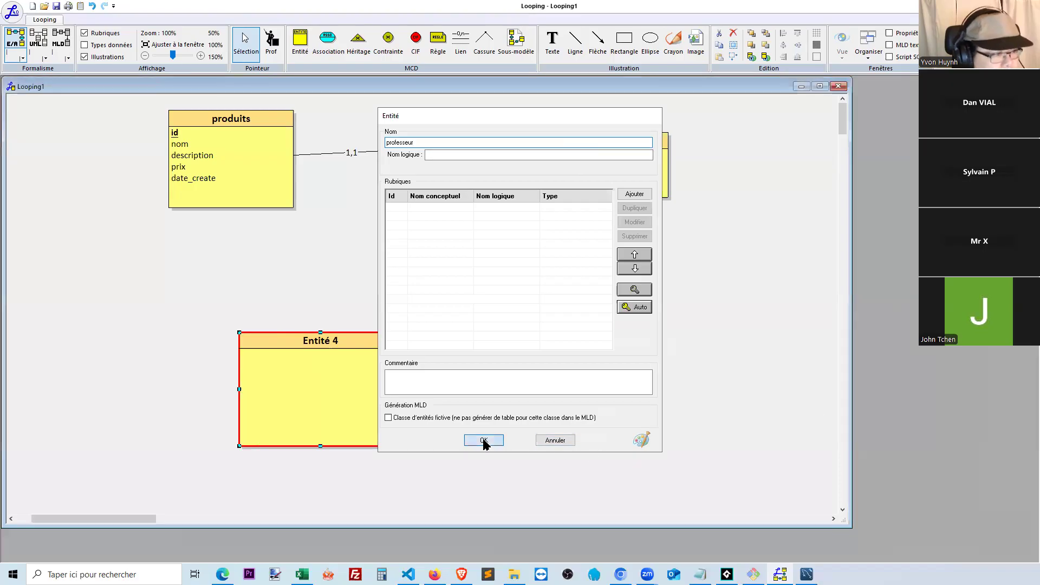
# Step: Create a second entity below categories, across from professeur, and name it eleves
pyautogui.click(300, 41)
pyautogui.click(588, 351)
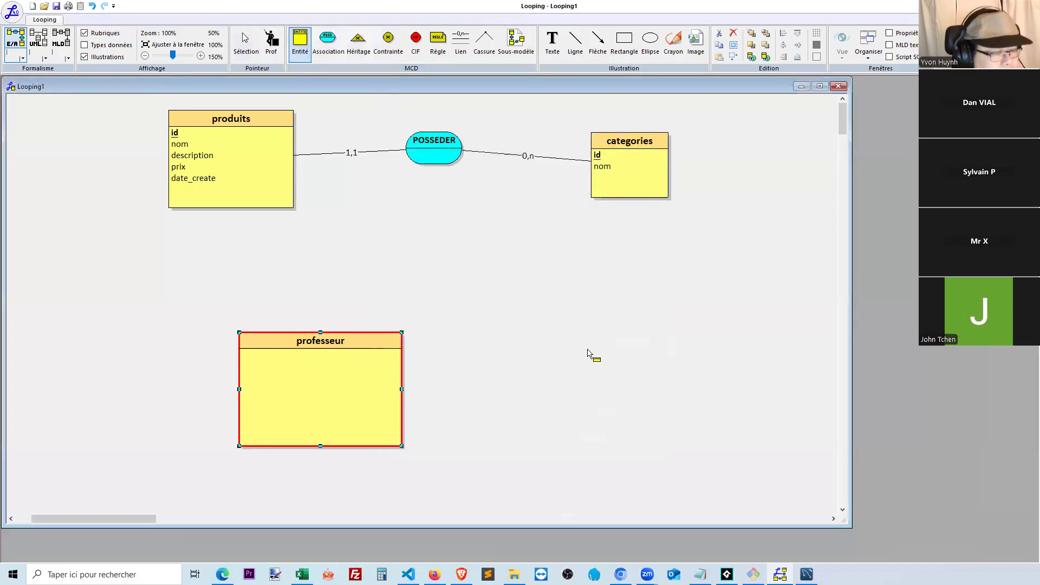
pyautogui.doubleClick(616, 364)
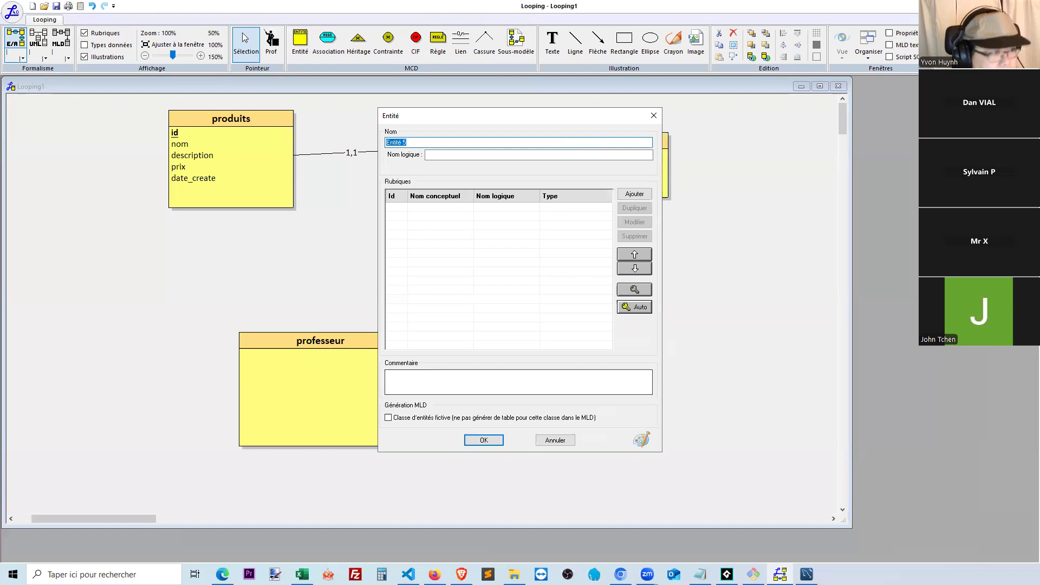
pyautogui.write('eleves')
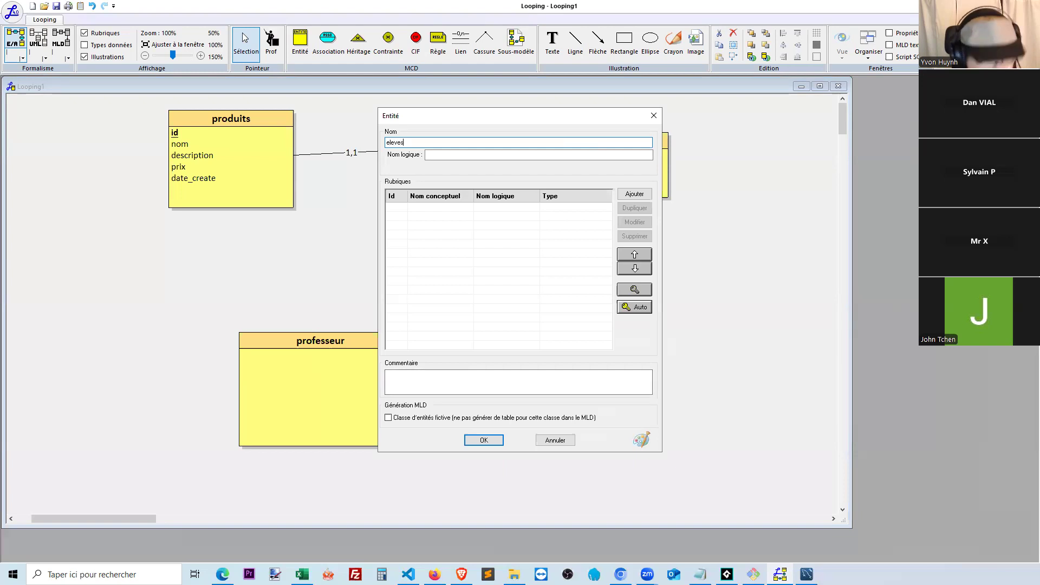
pyautogui.click(483, 440)
# Step: Move professeur closer beneath produits and add an id attribute to it, marked as identifier
pyautogui.moveTo(348, 349); pyautogui.dragTo(297, 295)
pyautogui.doubleClick(289, 296)
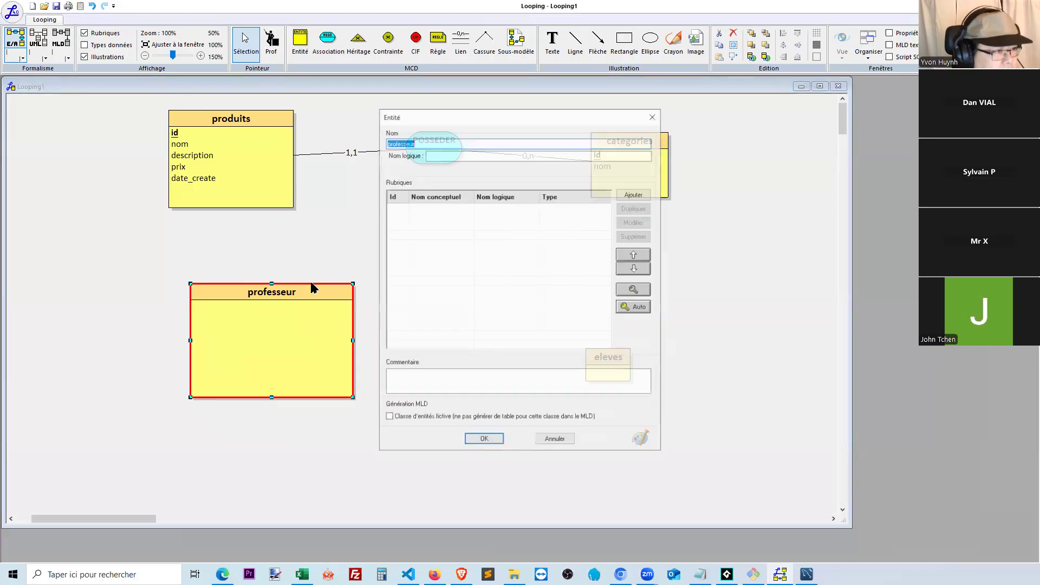
pyautogui.click(633, 193)
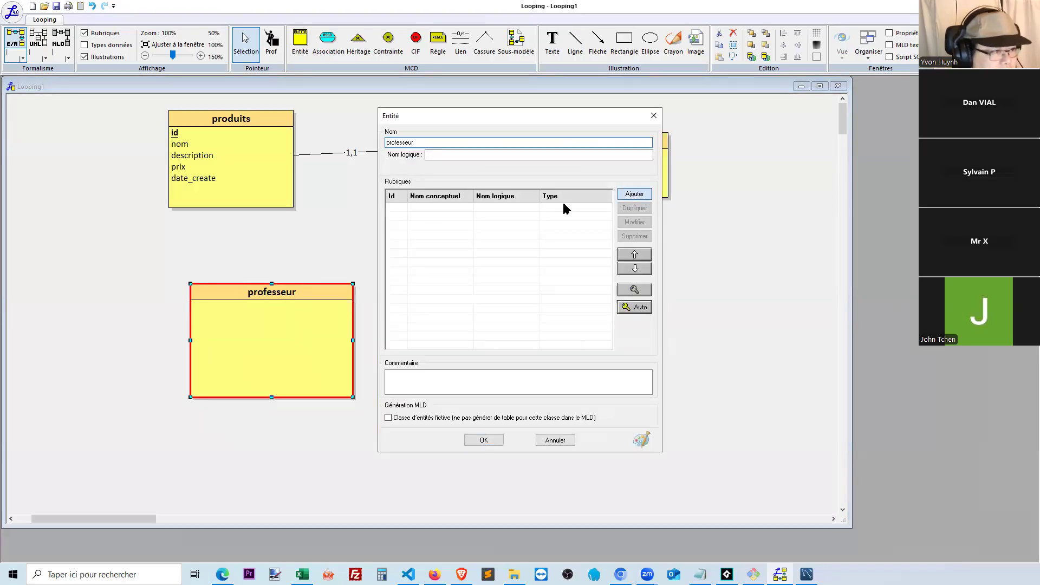
pyautogui.write('id')
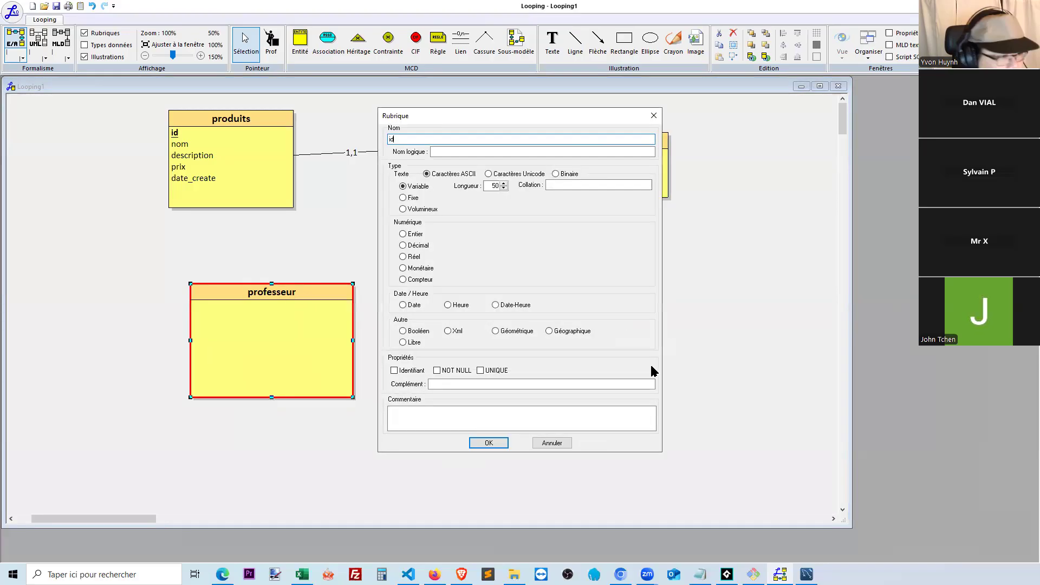
pyautogui.click(395, 370)
pyautogui.click(488, 443)
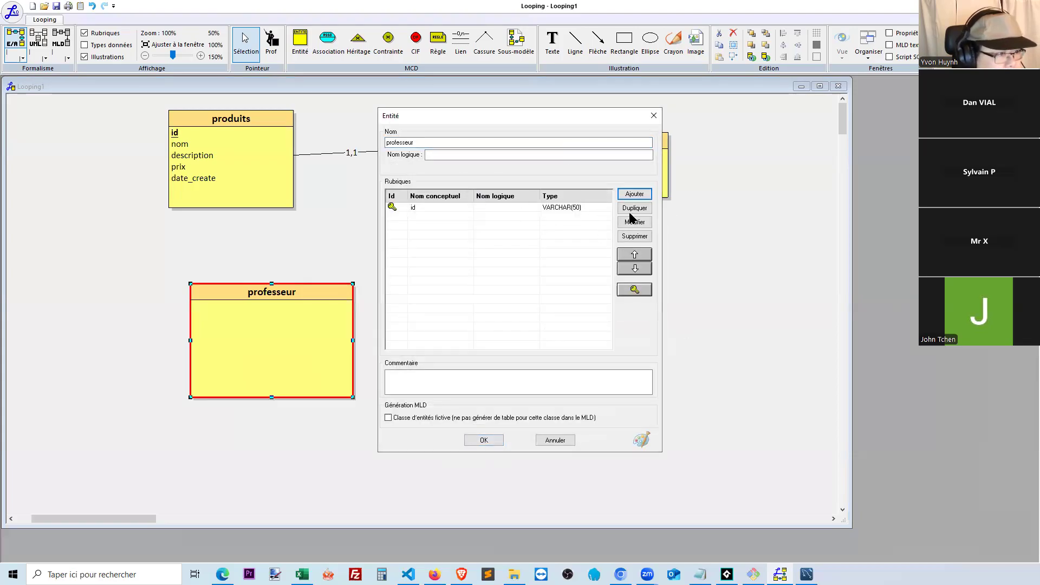
# Step: Add the attributes nom, prenom and matiere to professeur and confirm the entity
pyautogui.click(629, 196)
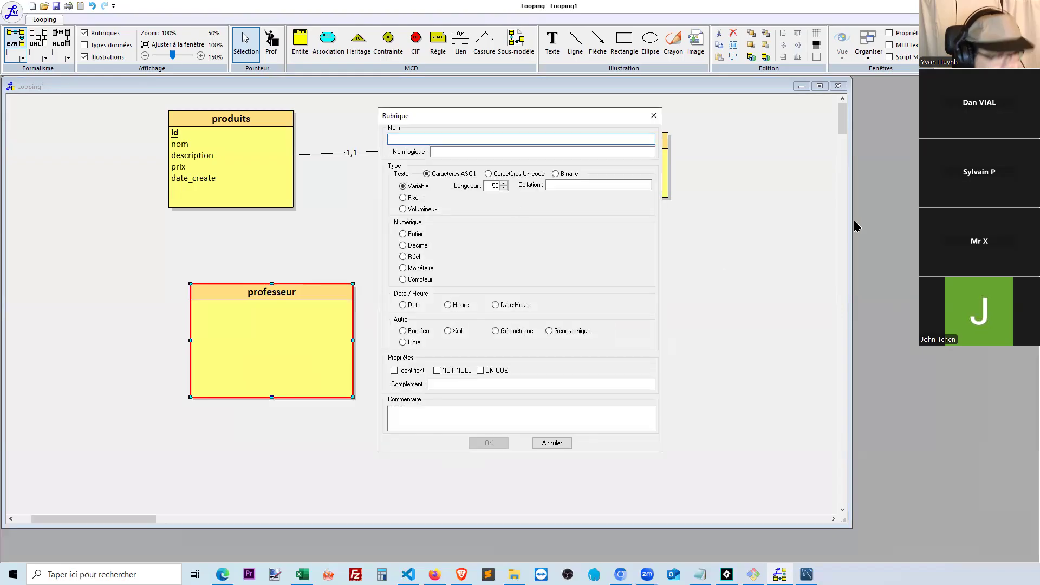
pyautogui.write('nom')
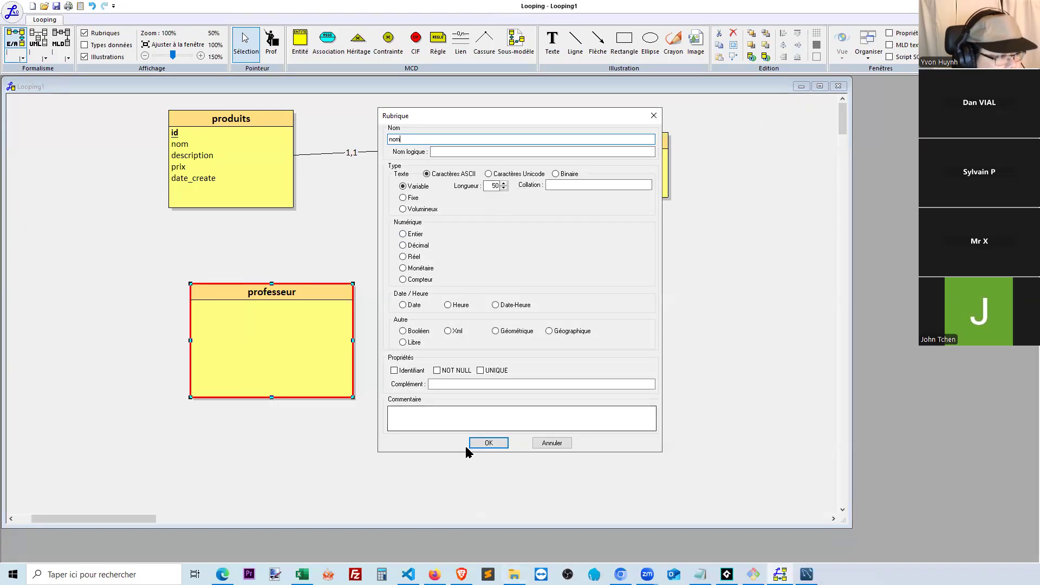
pyautogui.click(488, 442)
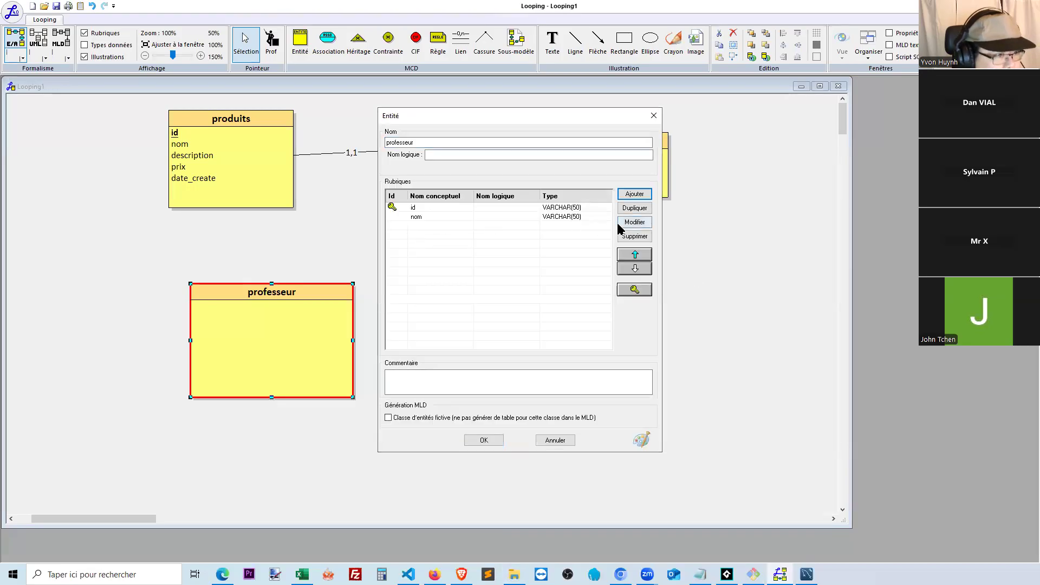
pyautogui.click(634, 195)
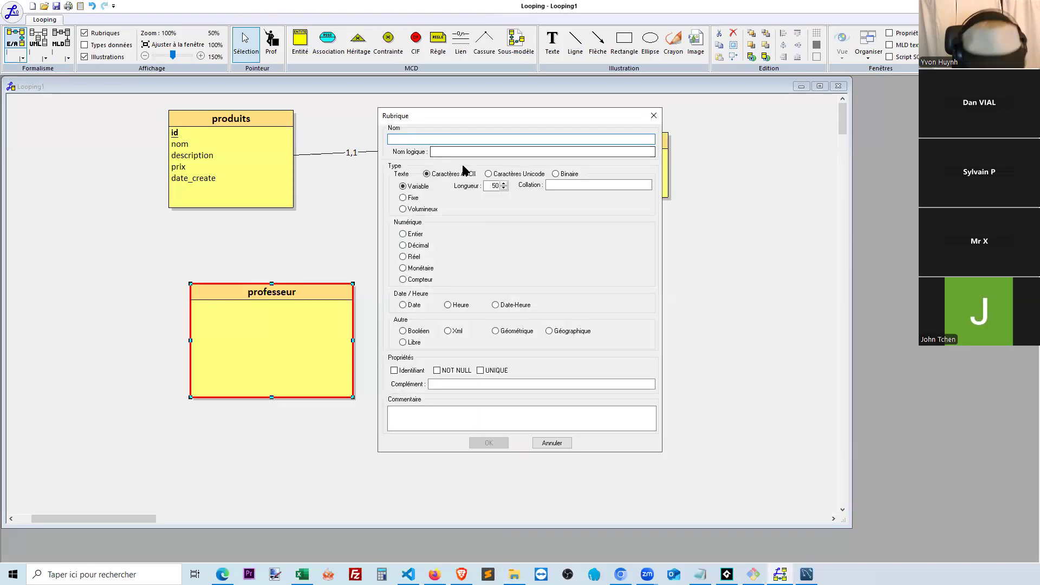
pyautogui.write('prenom')
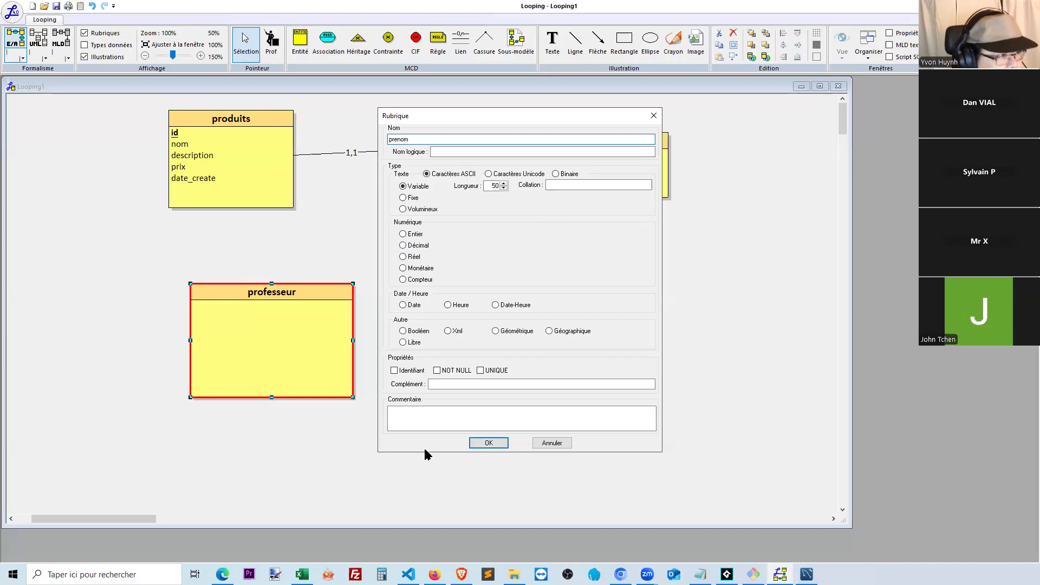
pyautogui.click(489, 442)
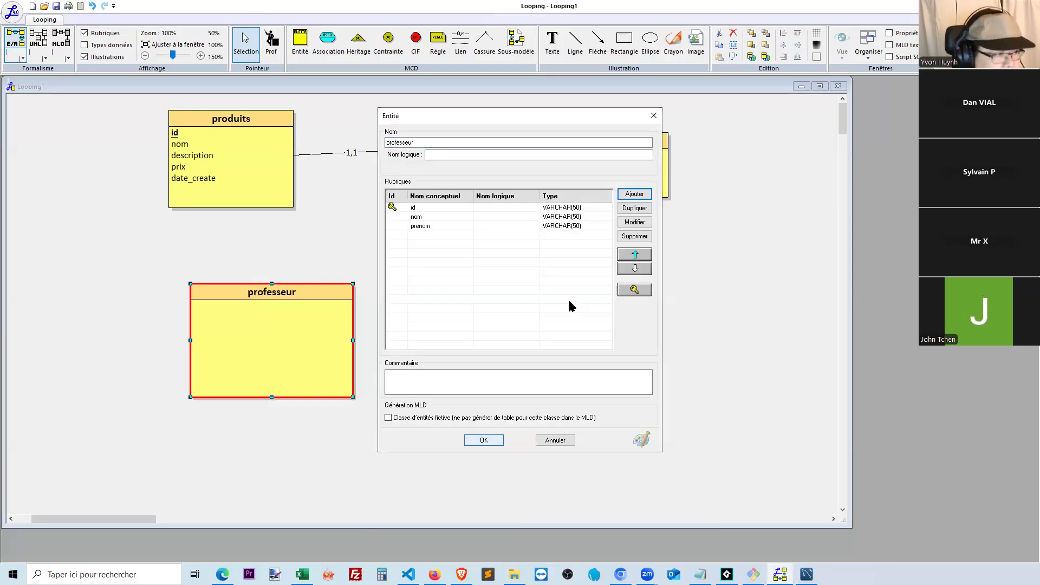
pyautogui.click(633, 196)
pyautogui.write('matiere')
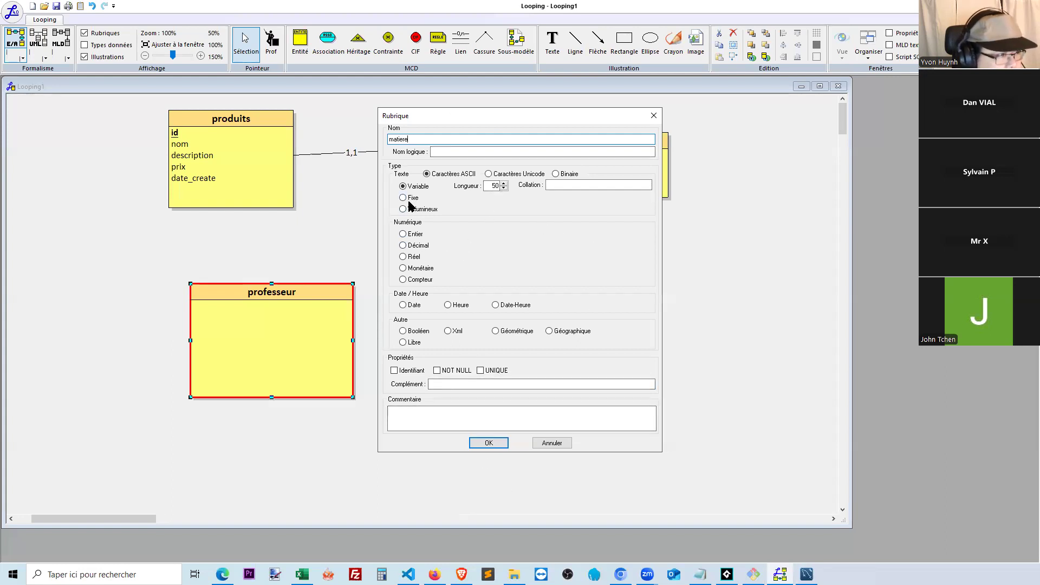
pyautogui.click(488, 444)
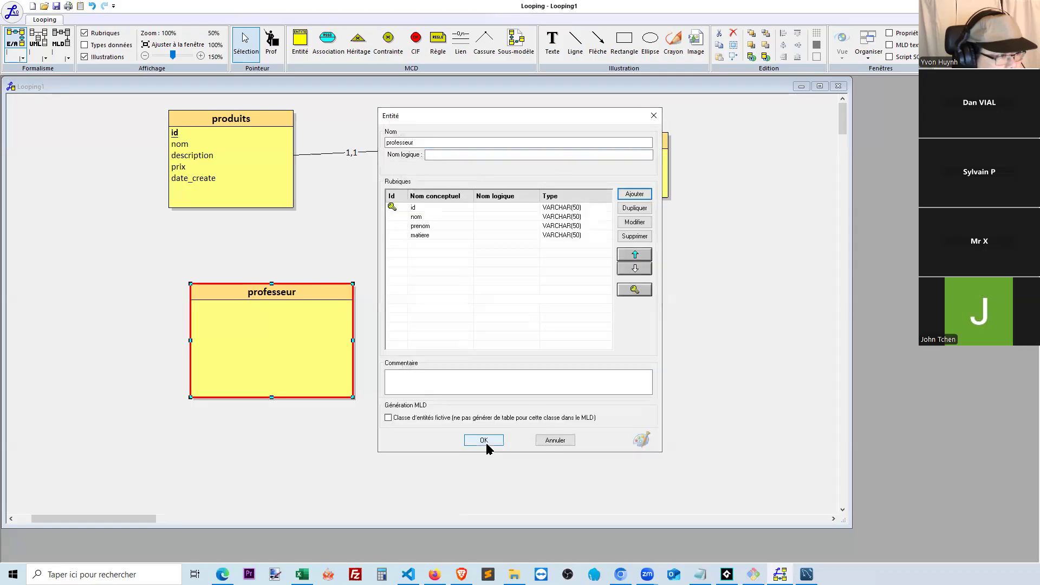
pyautogui.click(484, 440)
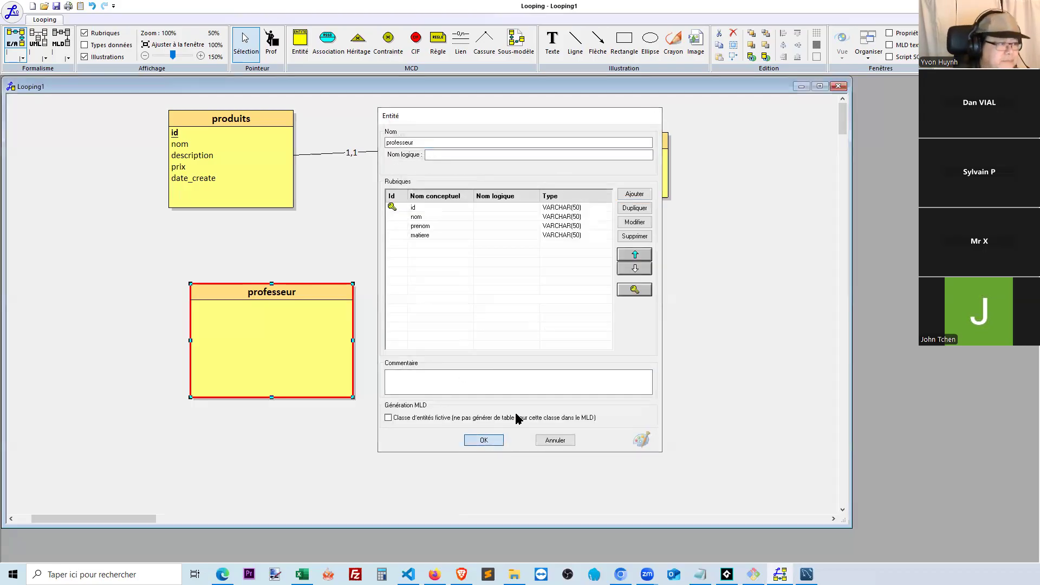
# Step: Add an id attribute to the eleves entity and mark it as identifier
pyautogui.doubleClick(617, 369)
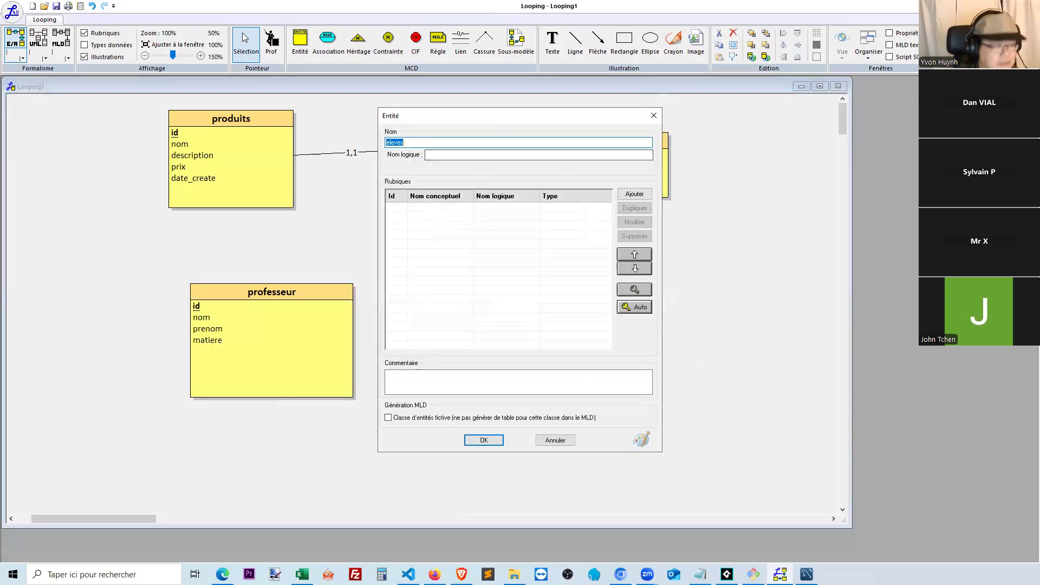
pyautogui.click(634, 194)
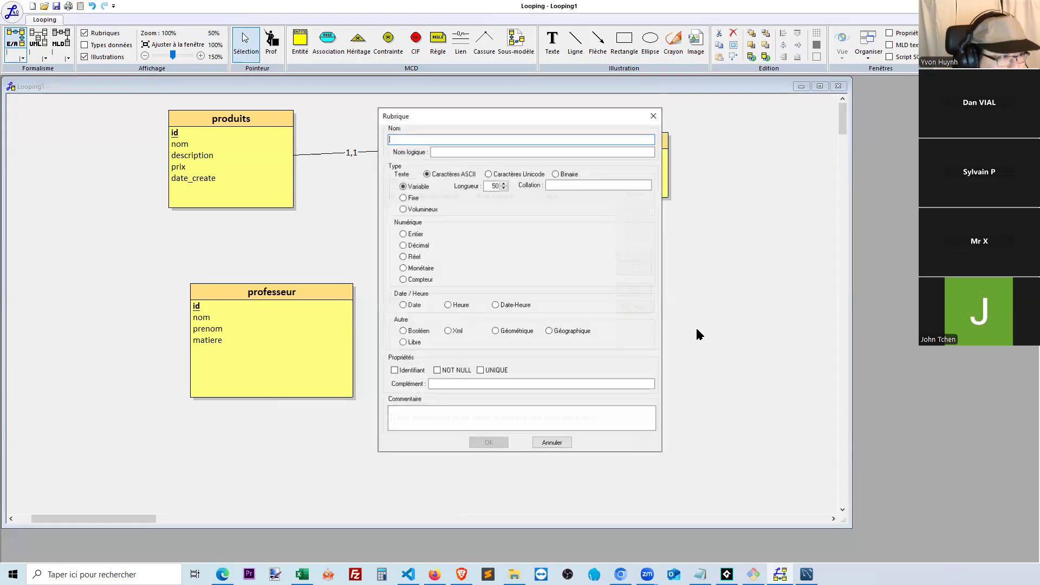
pyautogui.write('id')
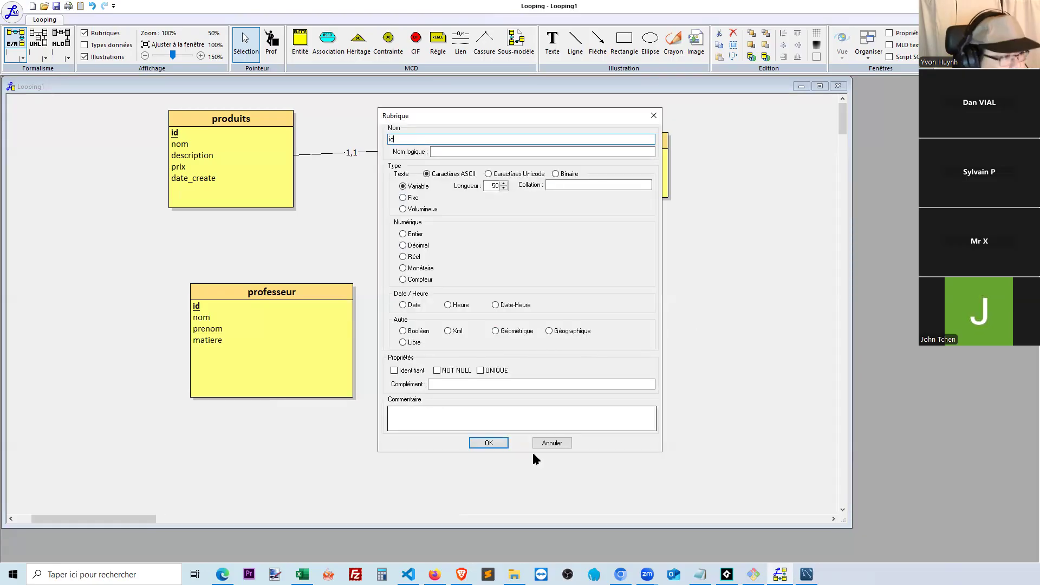
pyautogui.click(400, 370)
pyautogui.click(495, 443)
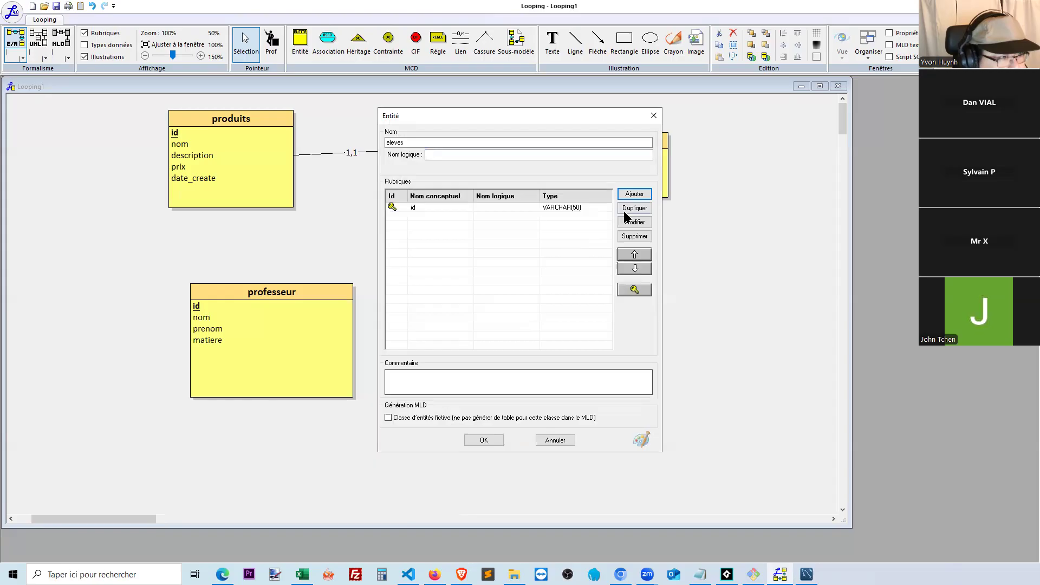
# Step: Add the attributes prenom and nom to the eleves entity
pyautogui.click(632, 196)
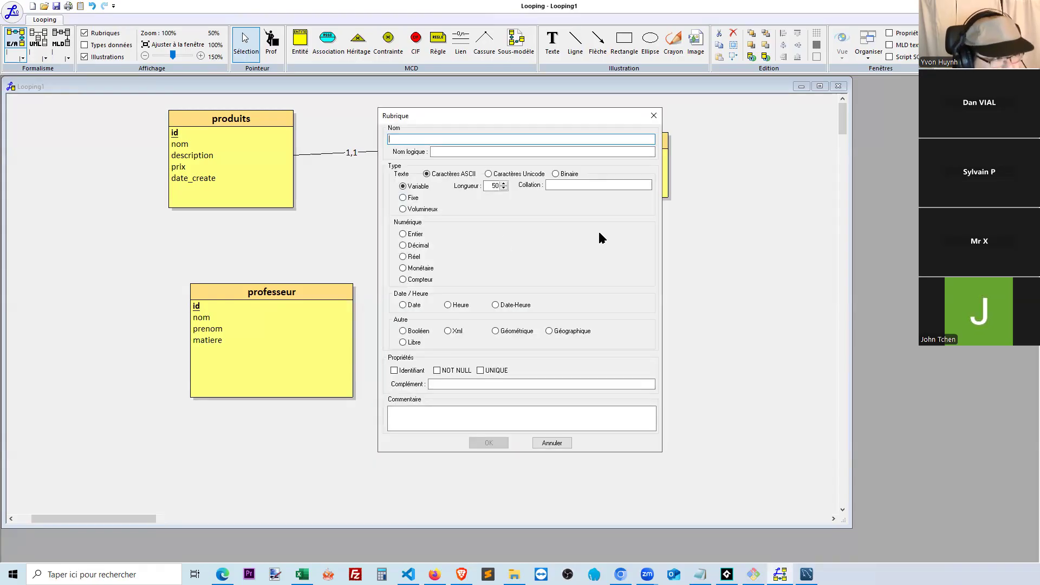
pyautogui.write('prenom')
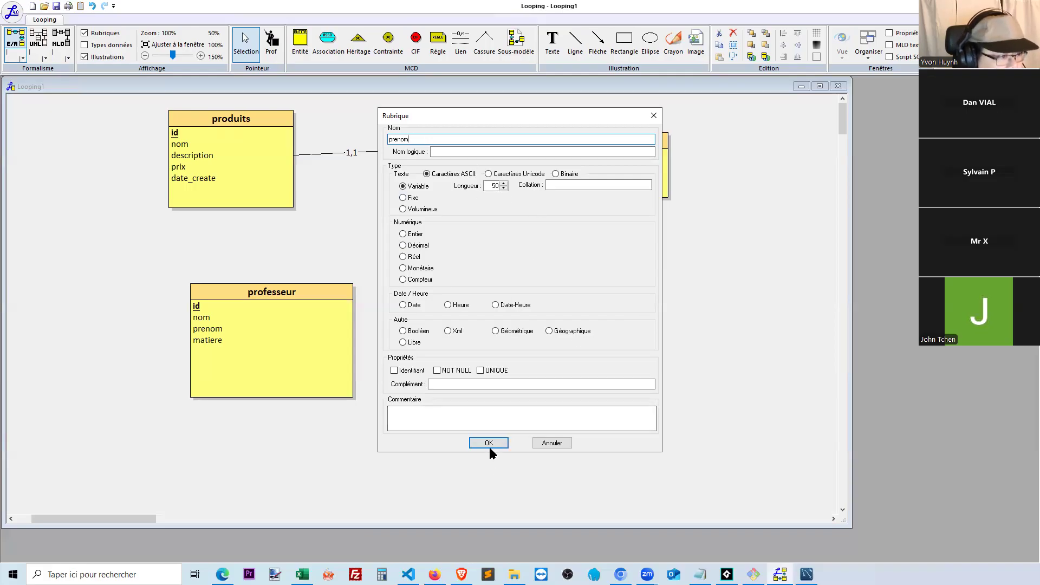
pyautogui.press('Return')
pyautogui.click(630, 195)
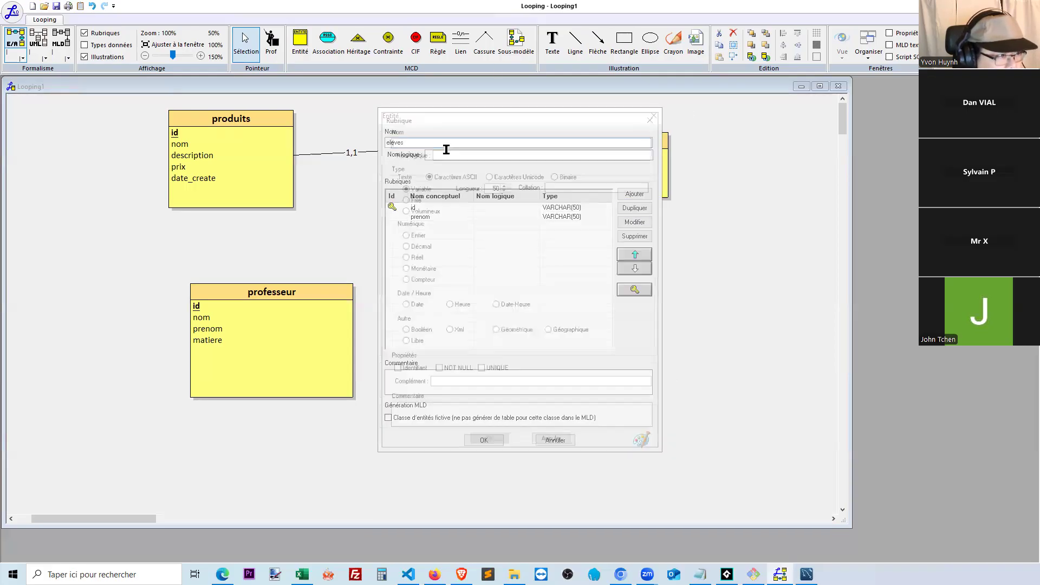
pyautogui.write('nom')
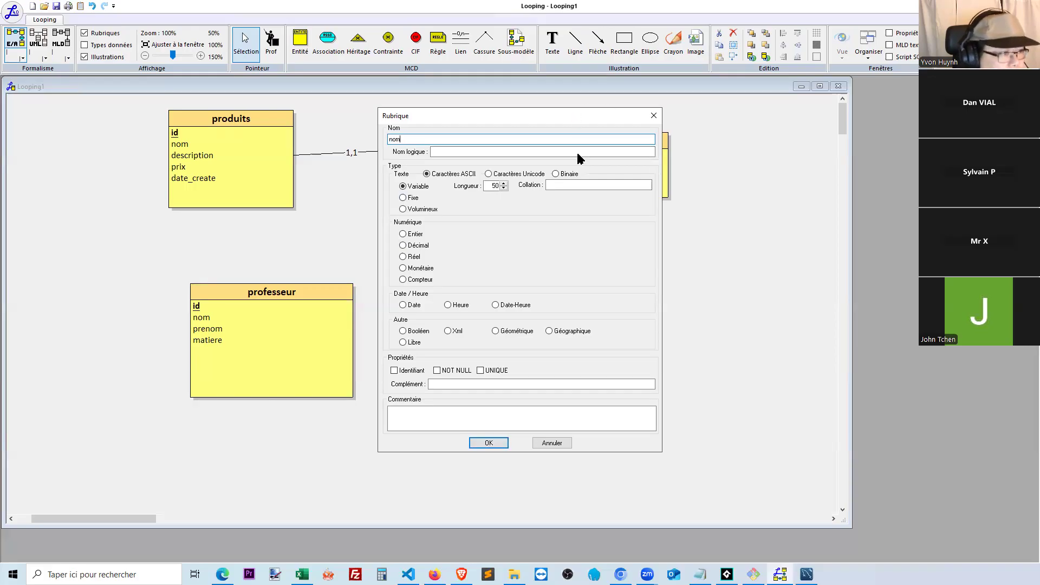
pyautogui.press('Return')
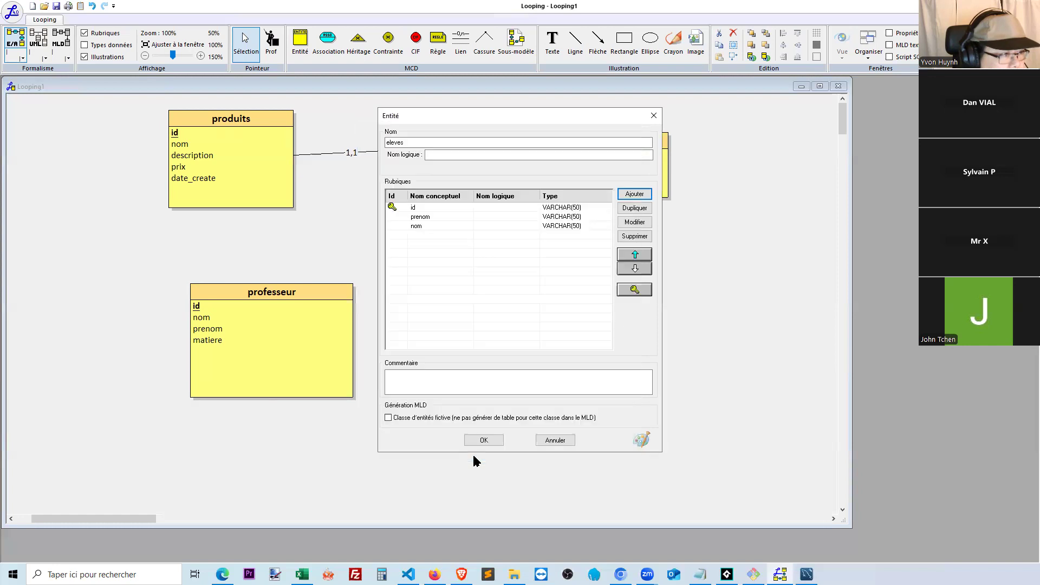
# Step: Add a classe attribute to eleves, confirm the entity and adjust its position beneath categories
pyautogui.click(447, 271)
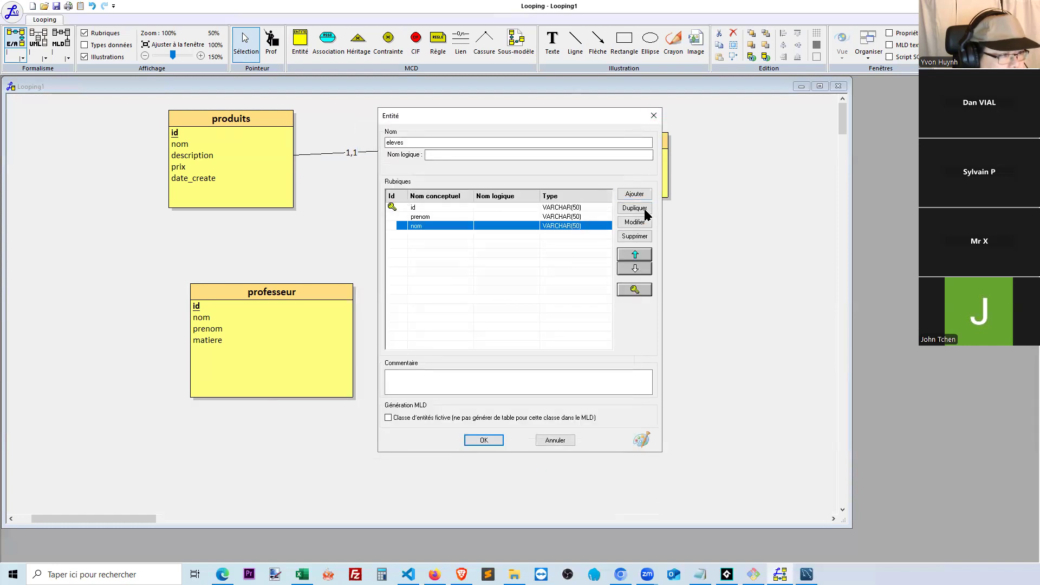
pyautogui.click(635, 194)
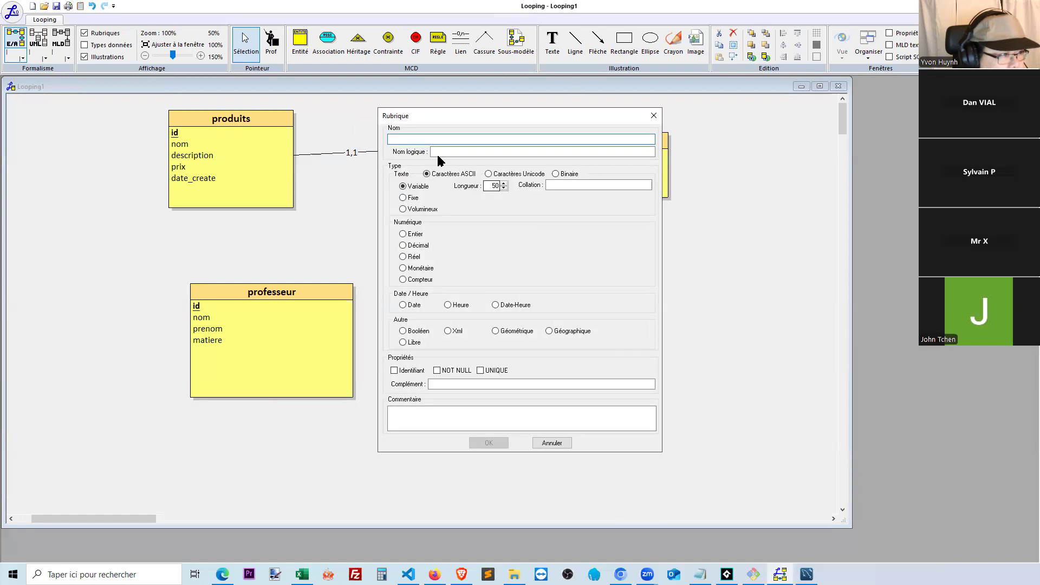
pyautogui.write('classe')
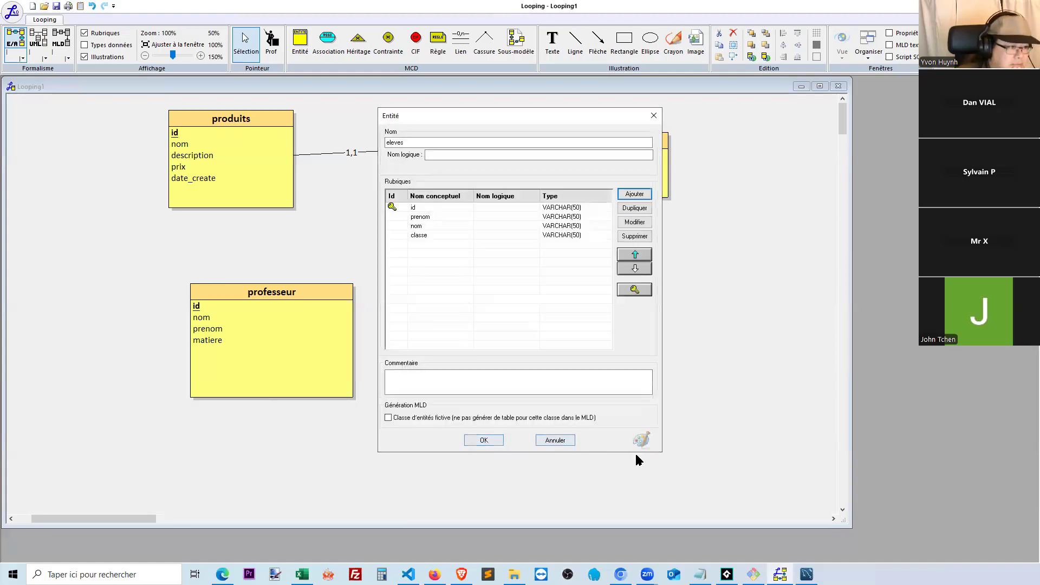
pyautogui.moveTo(572, 125); pyautogui.dragTo(741, 155)
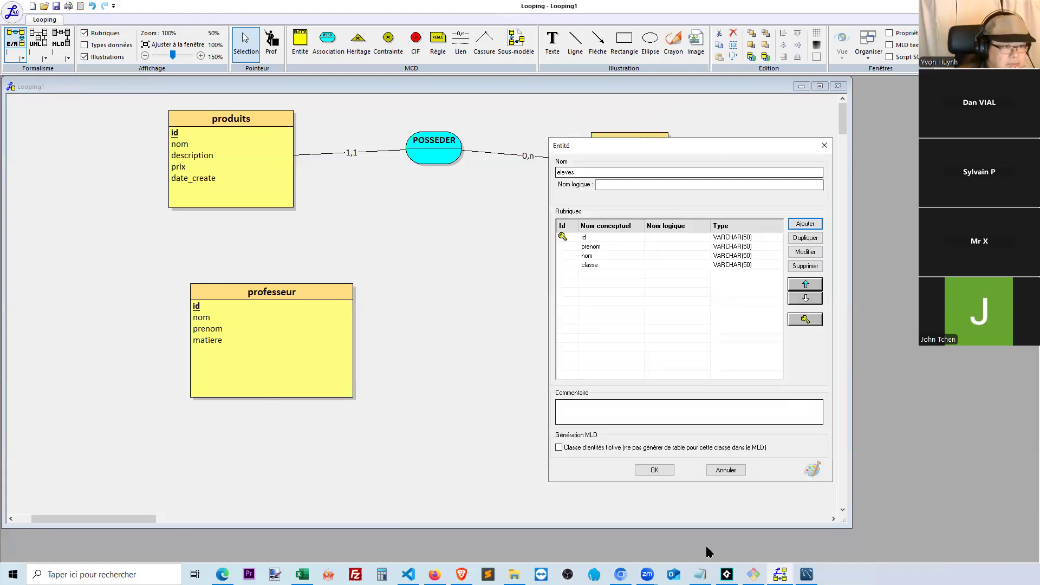
pyautogui.click(652, 470)
pyautogui.moveTo(614, 362); pyautogui.dragTo(641, 330)
pyautogui.click(524, 390)
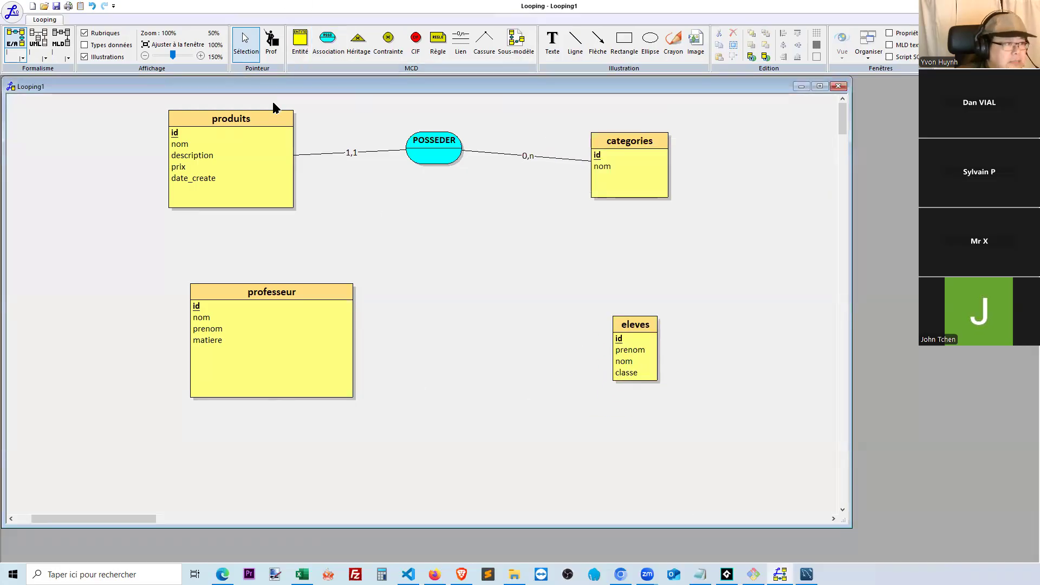
# Step: Place a new association between professeur and eleves, enlarge it and centre it between the two entities
pyautogui.click(327, 40)
pyautogui.click(461, 305)
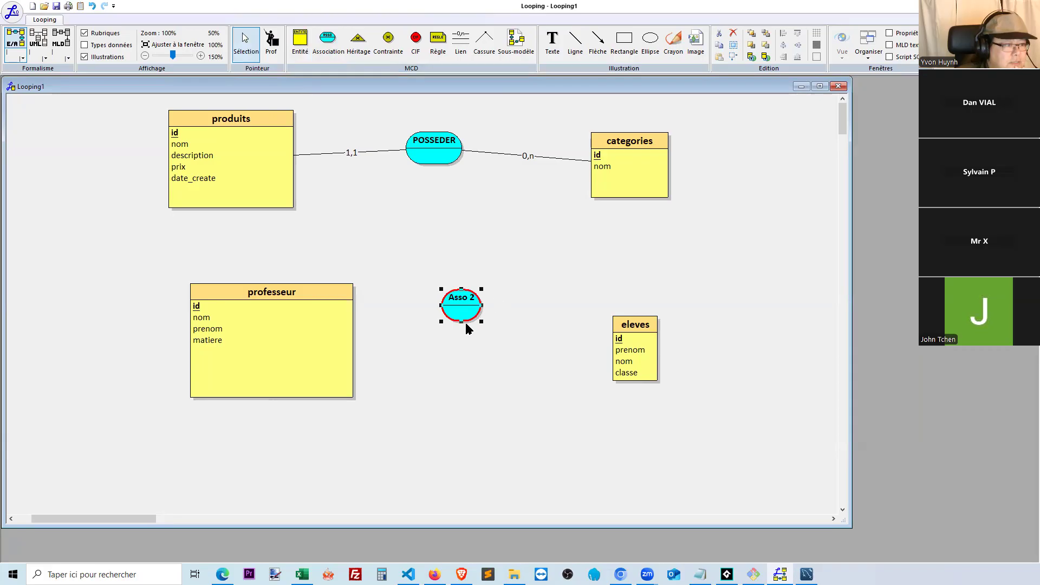
pyautogui.moveTo(482, 322); pyautogui.dragTo(521, 328)
pyautogui.click(523, 332)
pyautogui.moveTo(476, 293); pyautogui.dragTo(503, 321)
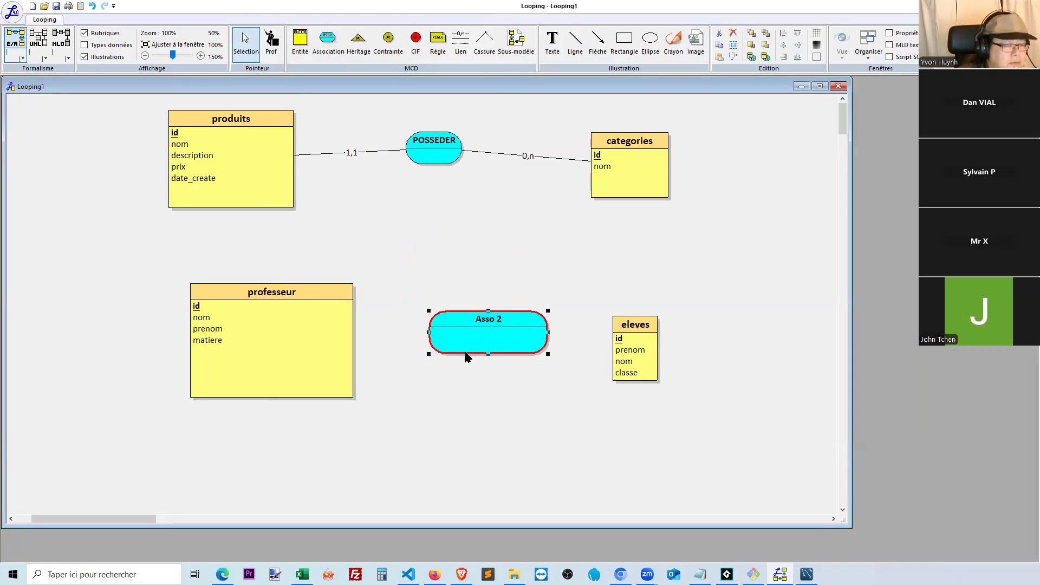
# Step: Name the new association between professeur and eleves ENSEIGNER
pyautogui.doubleClick(487, 330)
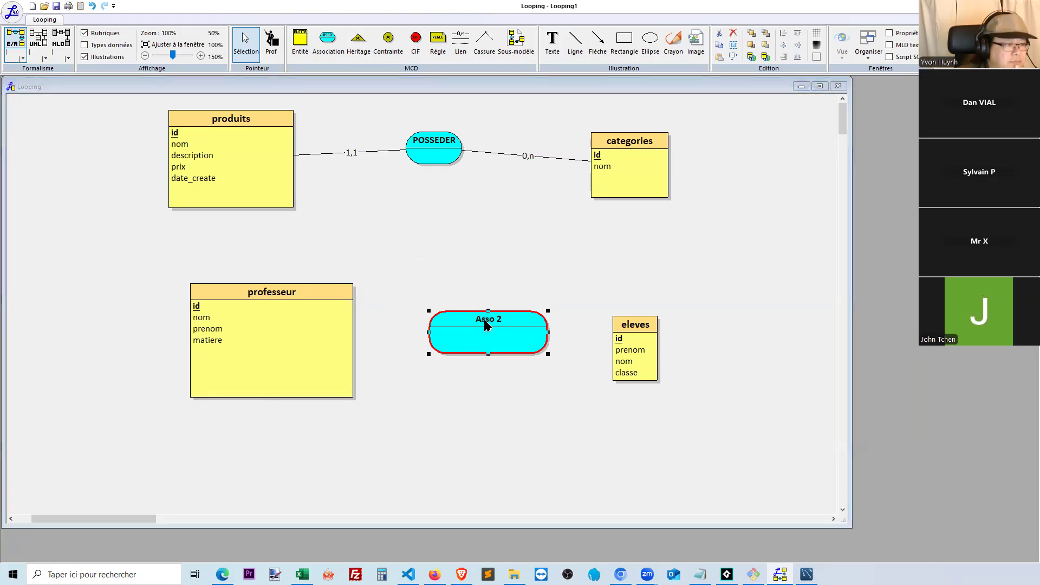
pyautogui.write('ENSEIGNER')
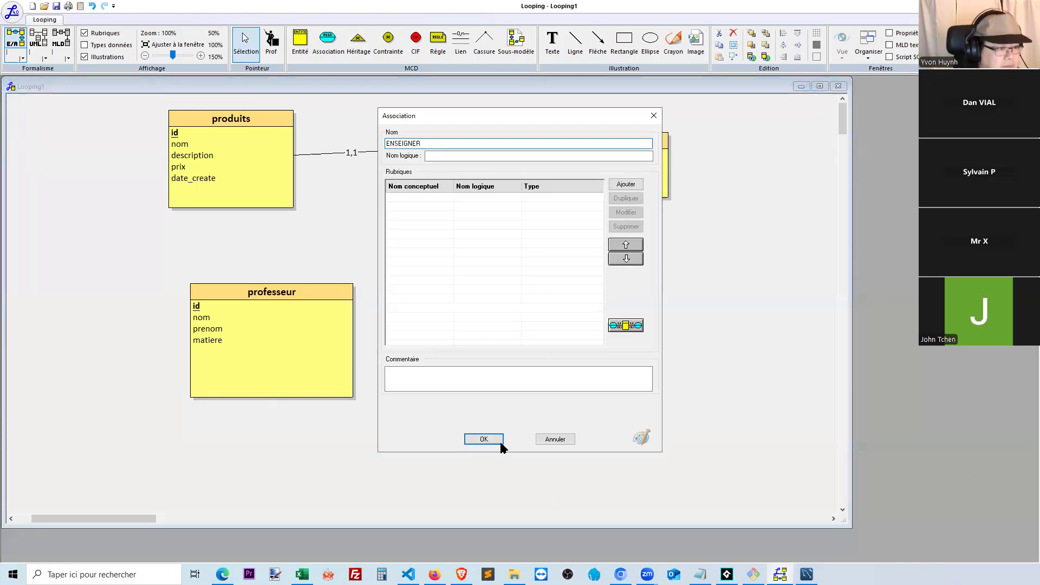
pyautogui.click(483, 439)
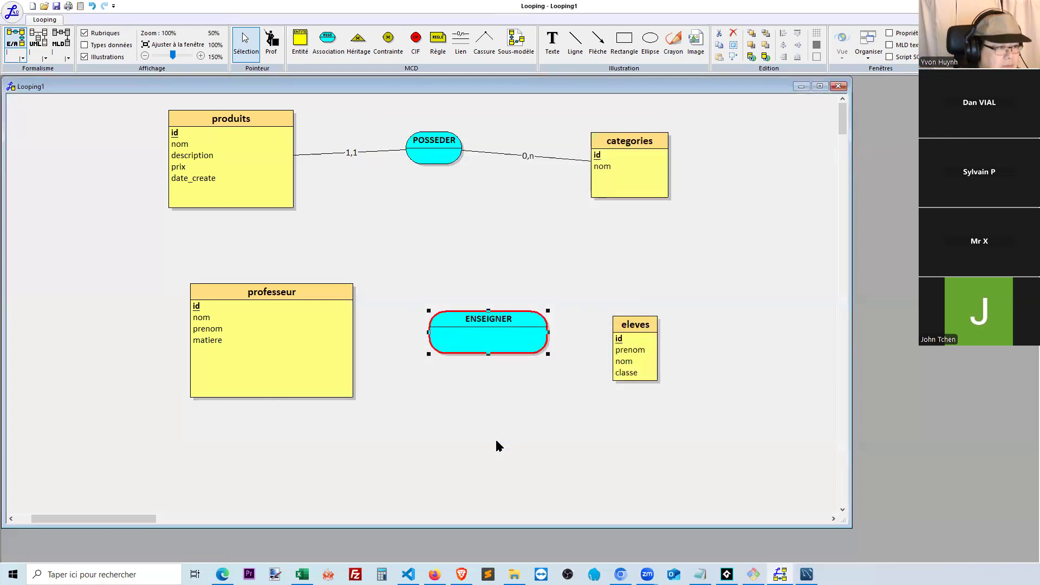
pyautogui.click(499, 445)
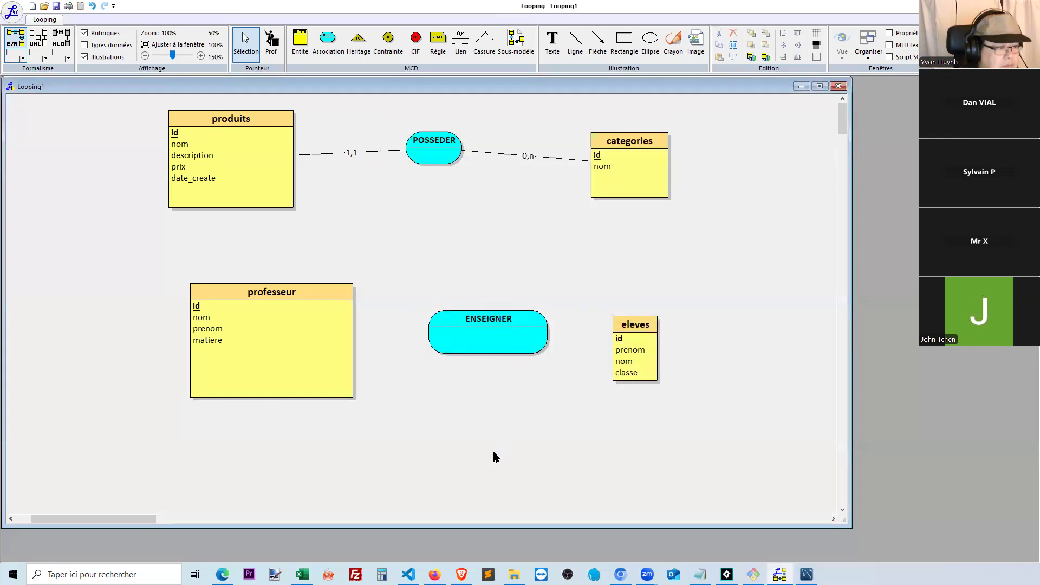
# Step: Link both professeur and eleves to the ENSEIGNER association
pyautogui.click(461, 44)
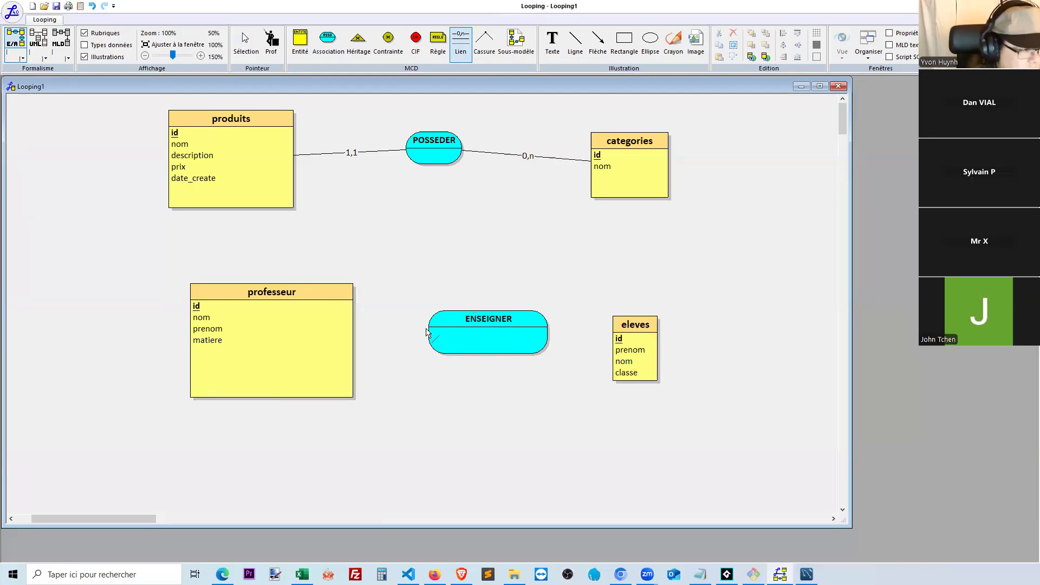
pyautogui.moveTo(351, 334)
pyautogui.mouseDown()
pyautogui.moveTo(528, 329)
pyautogui.moveTo(486, 356)
pyautogui.moveTo(482, 346)
pyautogui.mouseUp()
pyautogui.click(460, 39)
pyautogui.moveTo(633, 353); pyautogui.dragTo(526, 351)
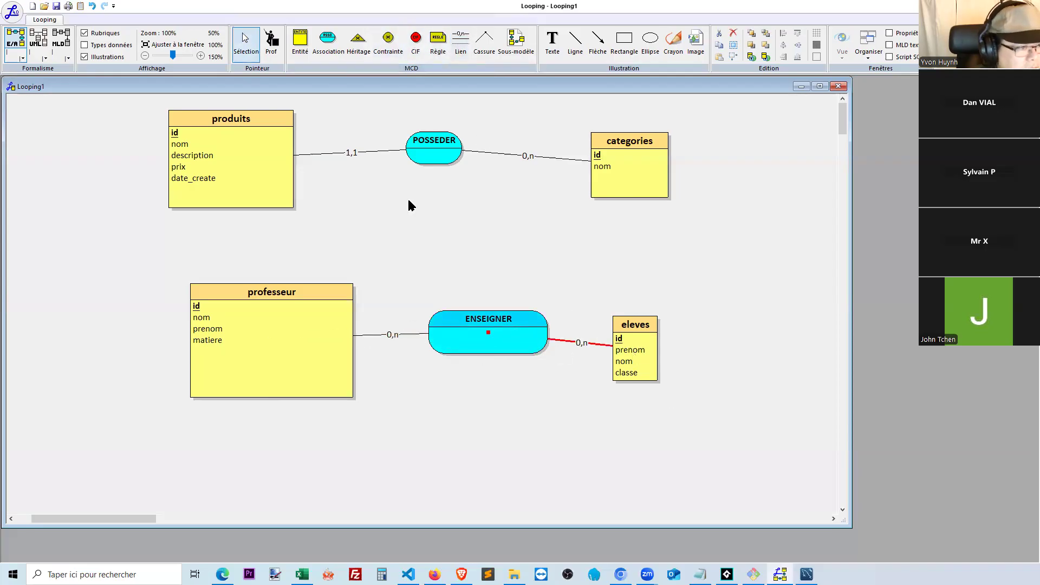
# Step: Set the cardinality to 1,n on both the professeur and the eleves links of ENSEIGNER
pyautogui.doubleClick(394, 336)
pyautogui.click(479, 248)
pyautogui.click(492, 347)
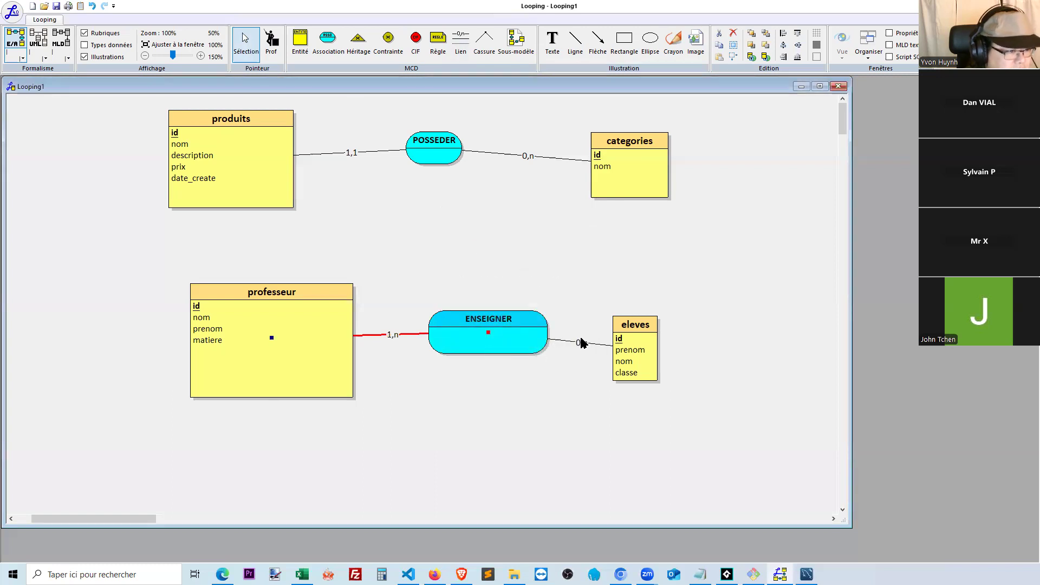
pyautogui.doubleClick(579, 345)
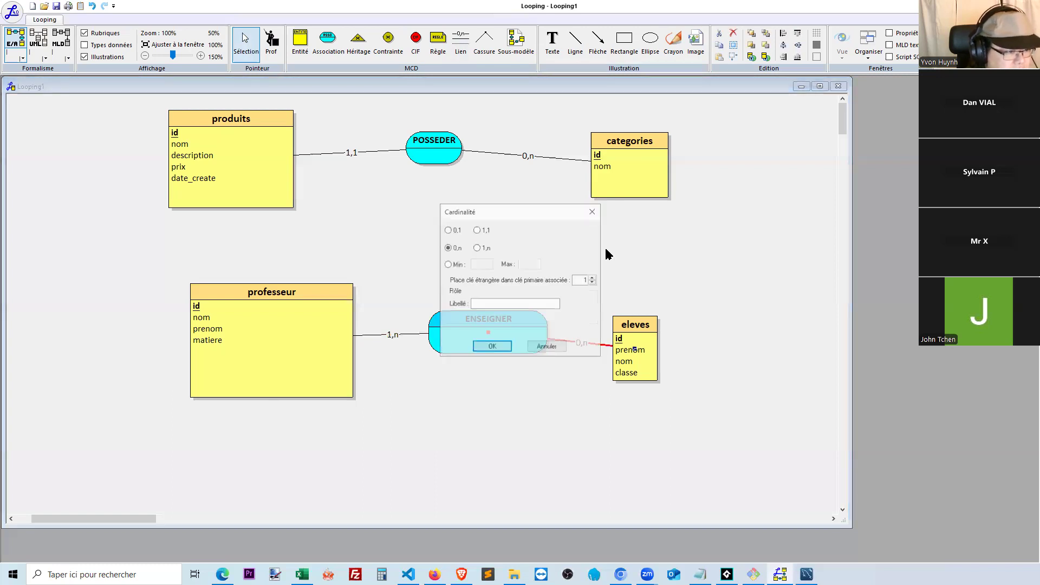
pyautogui.click(477, 248)
pyautogui.click(491, 347)
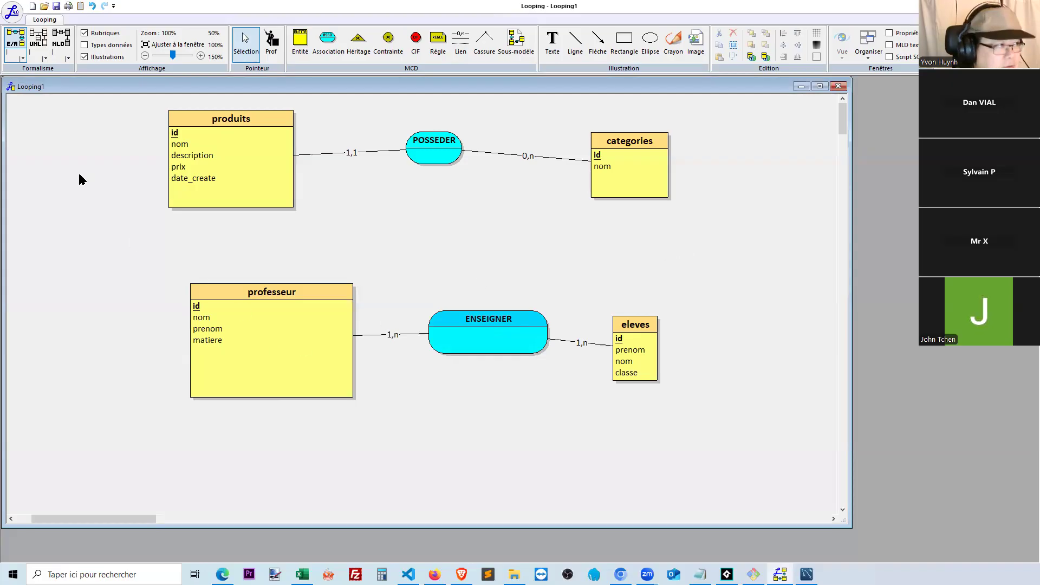
# Step: Display the diagram as a logical model (MLD) and shift the ENSEIGNER table slightly towards professeur
pyautogui.click(62, 44)
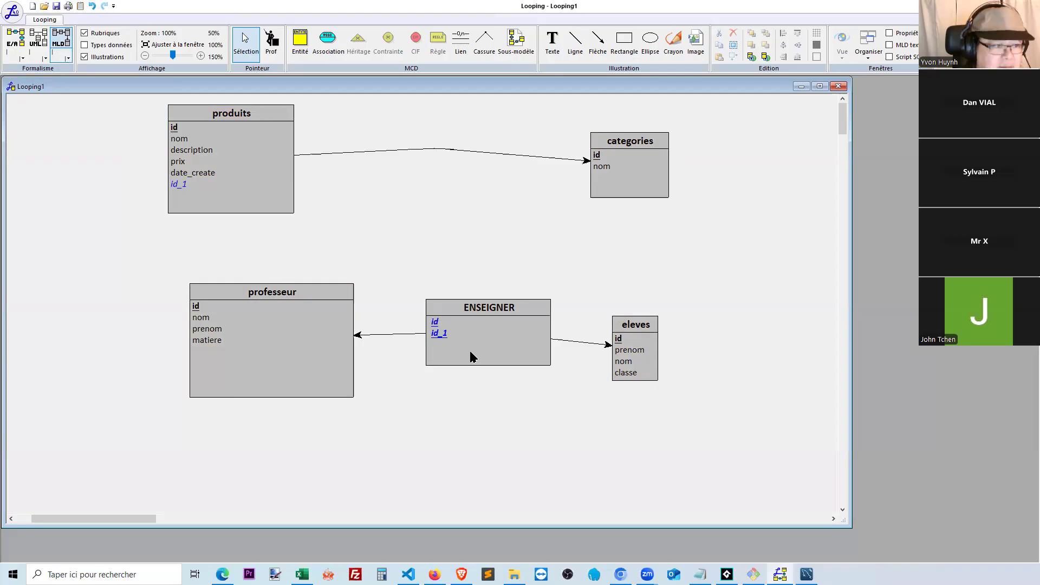
pyautogui.moveTo(524, 339); pyautogui.dragTo(507, 333)
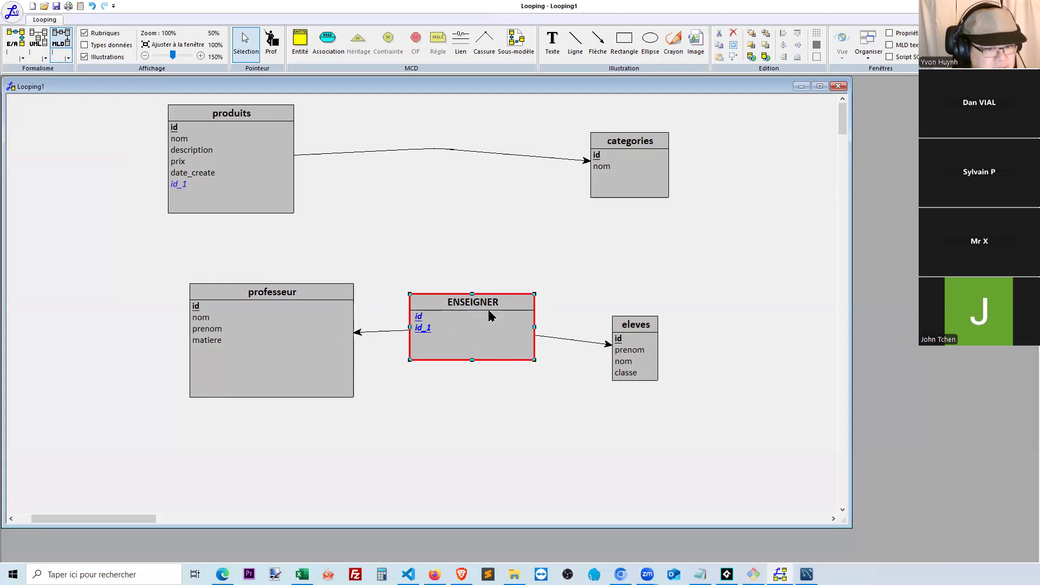
pyautogui.click(592, 426)
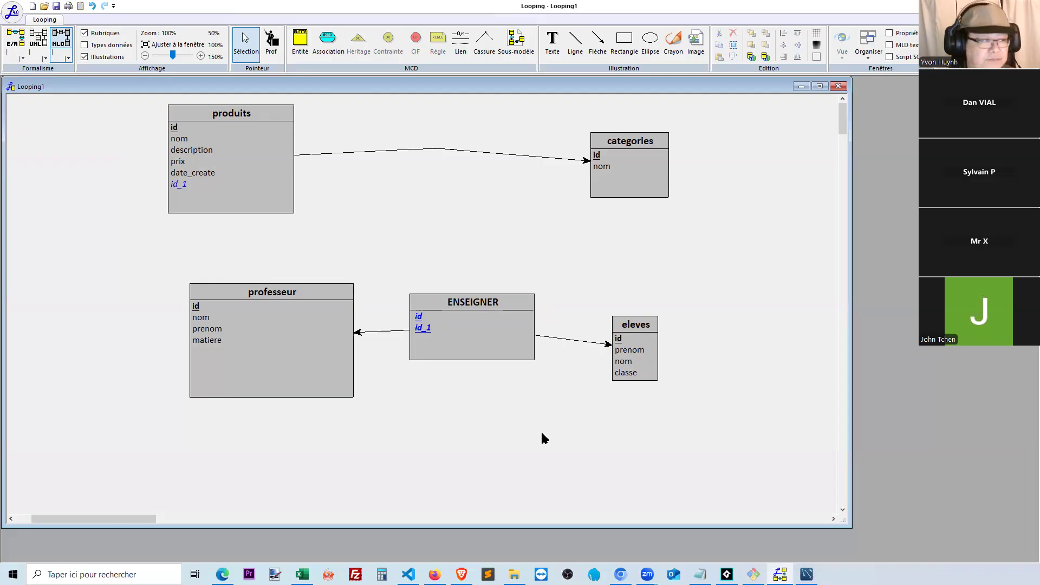
# Step: Examine how the ENSEIGNER table connects professeur and eleves compared with the direct relation between produits and categories
pyautogui.click(337, 353)
pyautogui.click(652, 369)
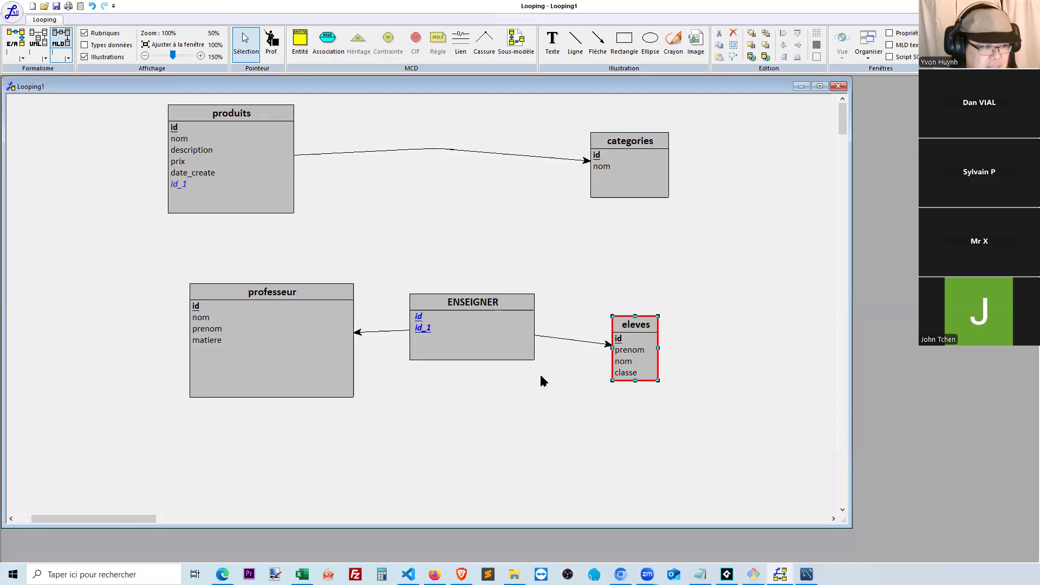
pyautogui.click(303, 368)
pyautogui.click(626, 362)
pyautogui.click(226, 163)
pyautogui.click(640, 150)
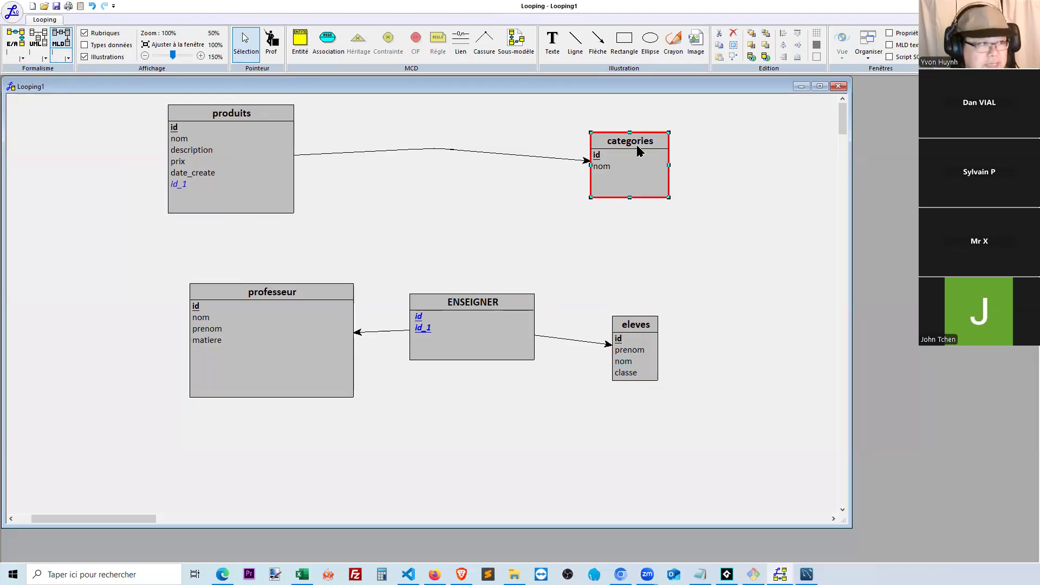
pyautogui.click(236, 193)
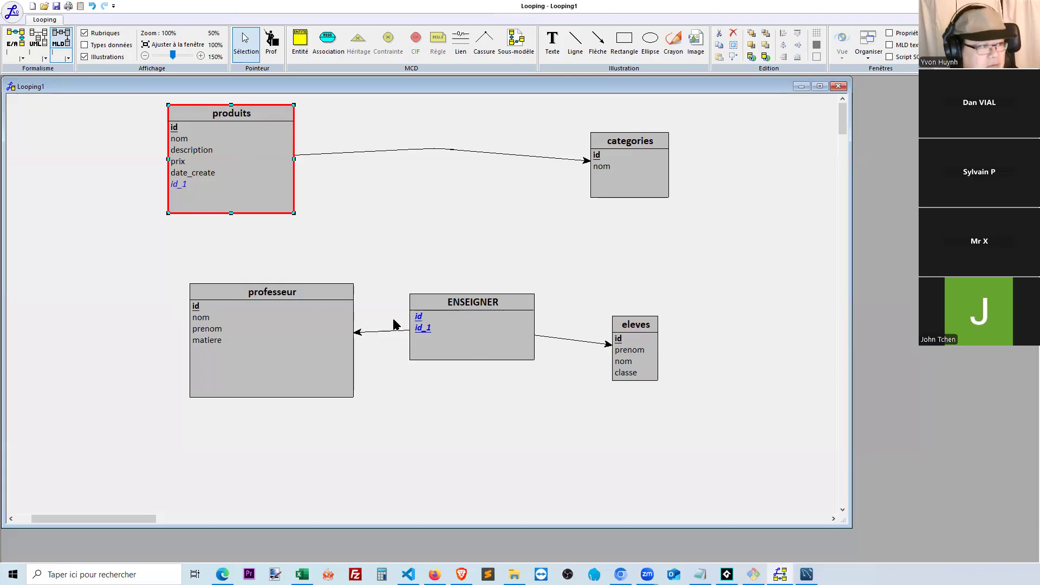
pyautogui.click(516, 333)
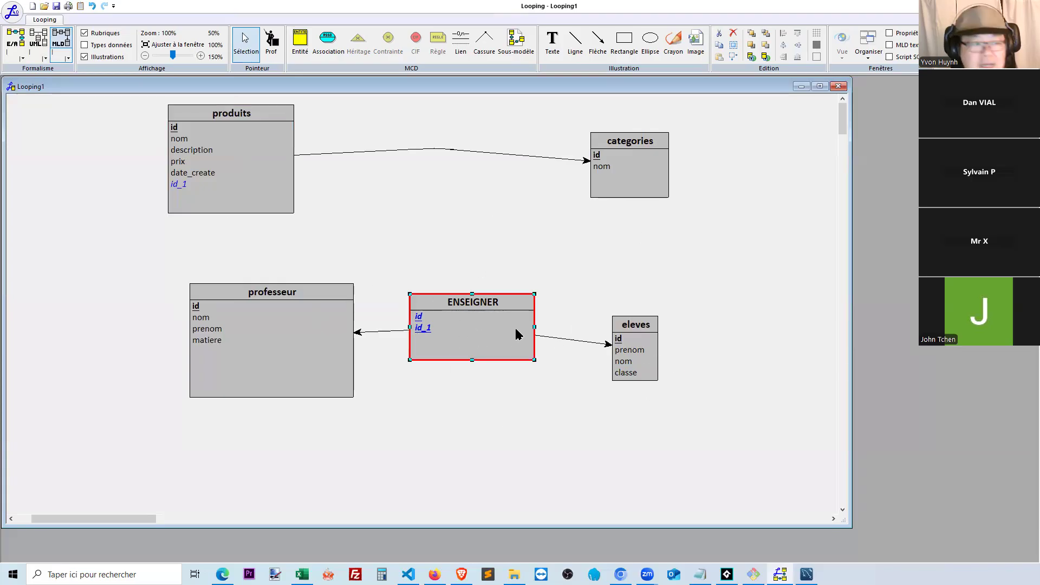
pyautogui.rightClick(516, 330)
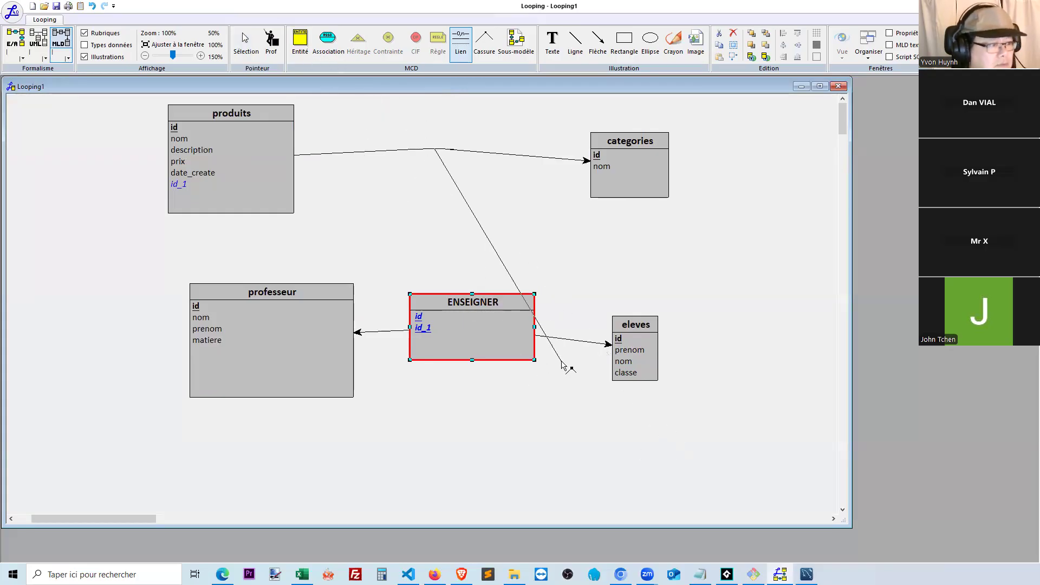
pyautogui.click(560, 244)
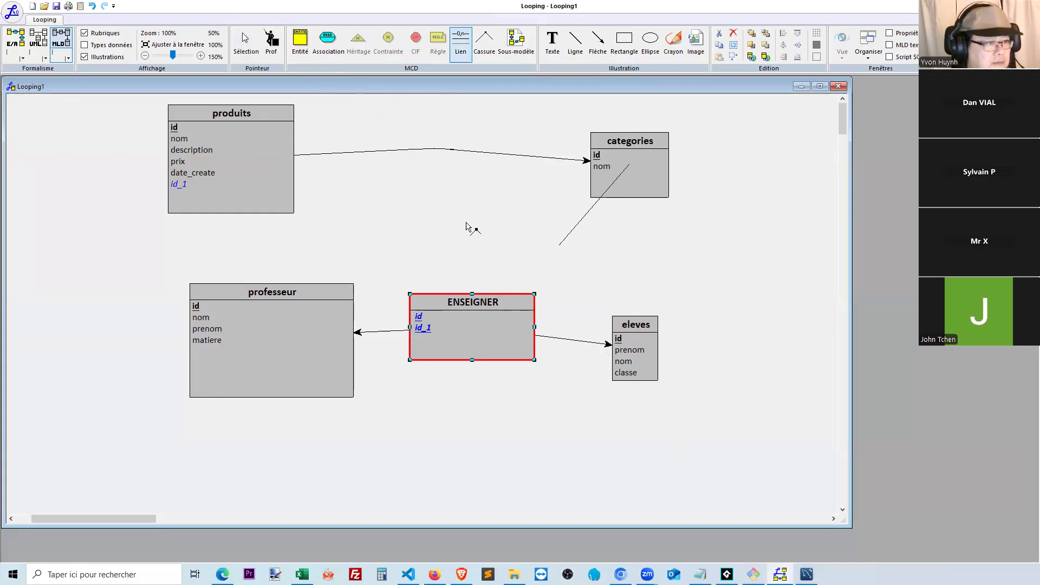
pyautogui.click(536, 203)
# Step: Undo the ENSEIGNER table's move, abandon the unfinished link and regenerate the MLD display
pyautogui.hotkey('ctrl', 'z')
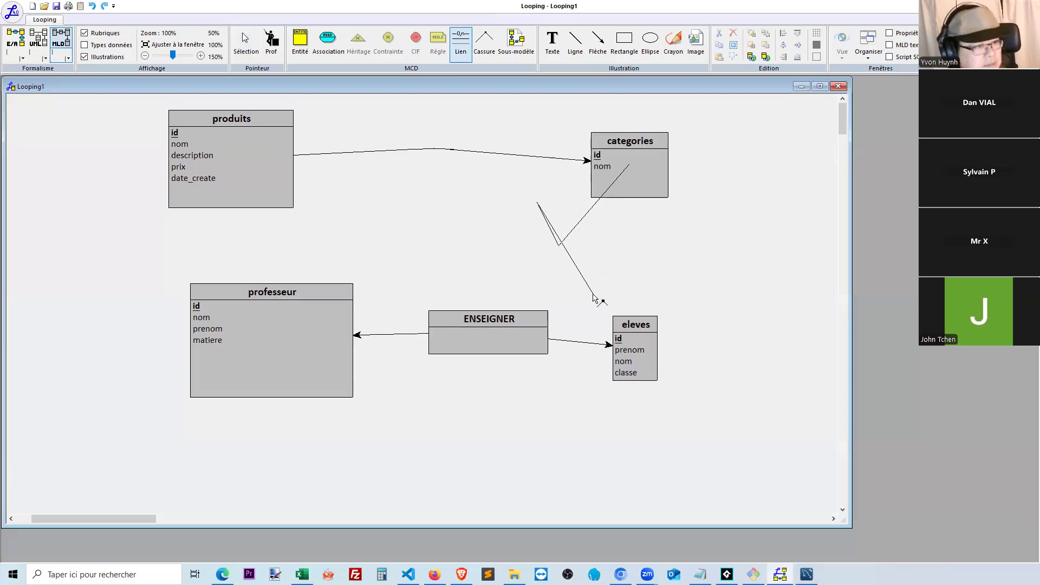
pyautogui.press('Escape')
pyautogui.click(64, 45)
pyautogui.click(63, 45)
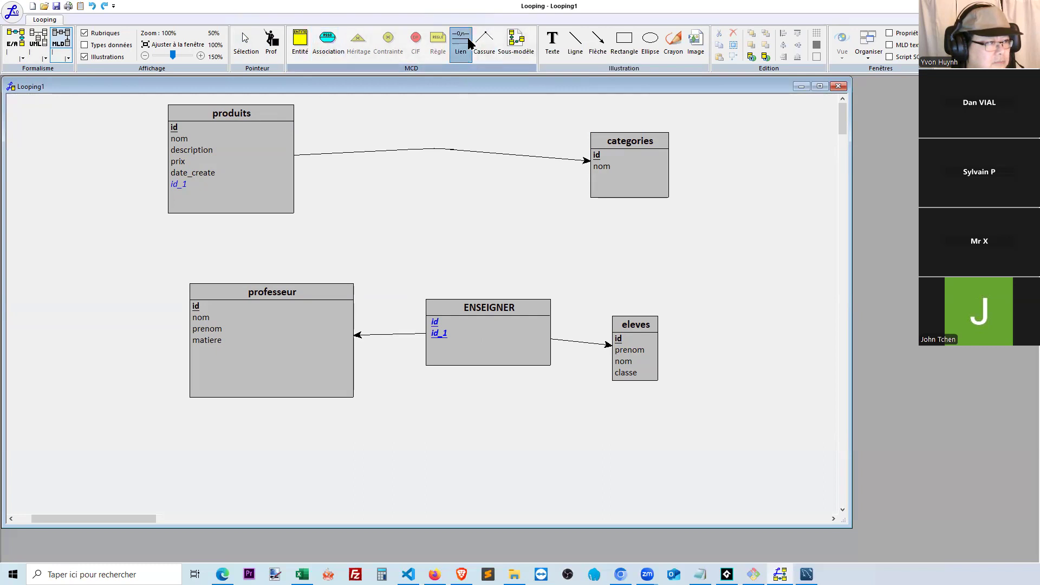
# Step: Inspect the properties of the ENSEIGNER association and close them without changing anything
pyautogui.click(298, 46)
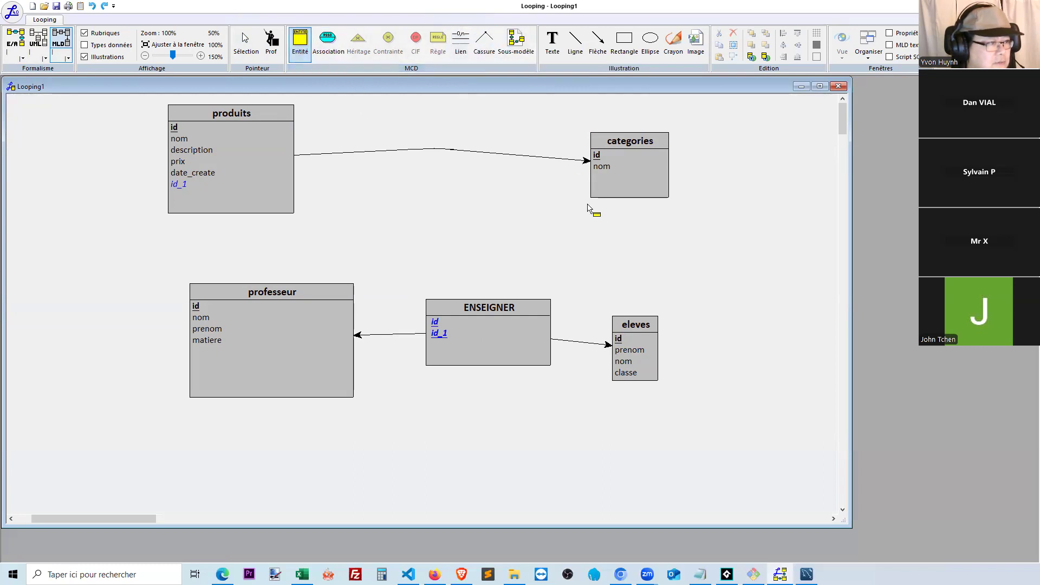
pyautogui.press('Escape')
pyautogui.doubleClick(499, 308)
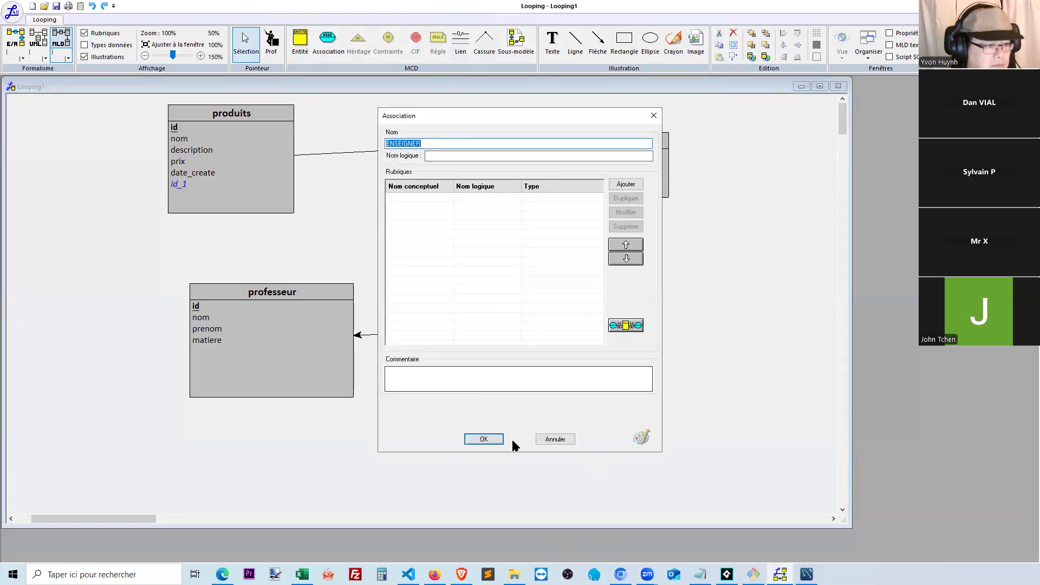
pyautogui.click(558, 439)
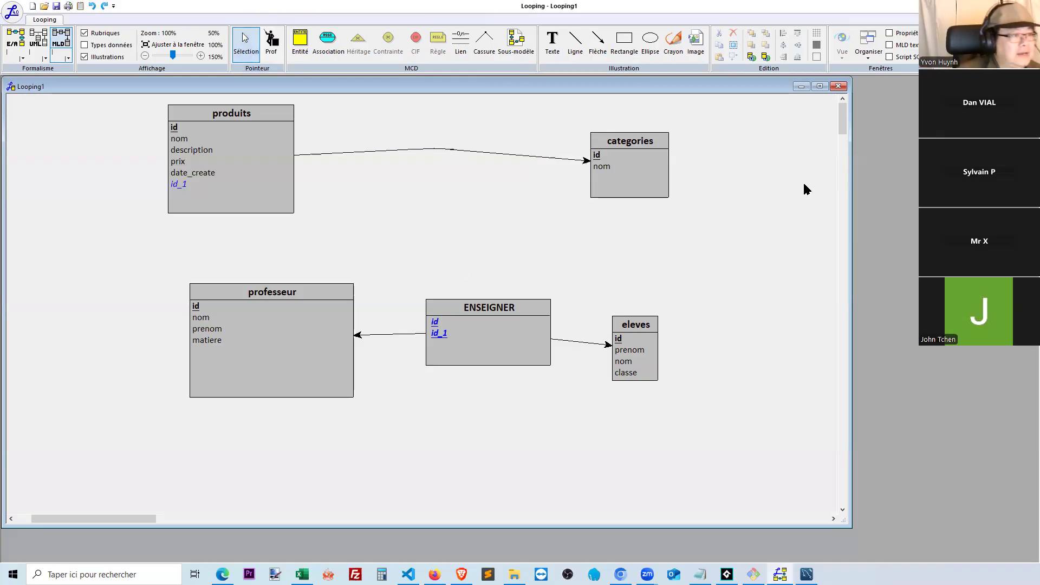
# Step: Narrow the Looping1 diagram window slightly and display the model as a UML class diagram
pyautogui.moveTo(852, 217); pyautogui.dragTo(808, 218)
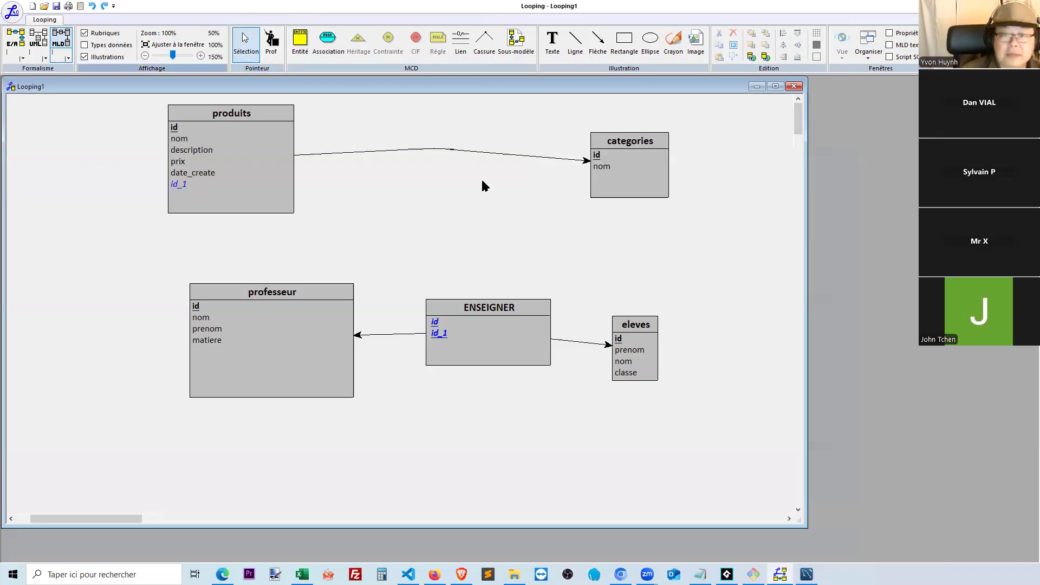
pyautogui.click(36, 47)
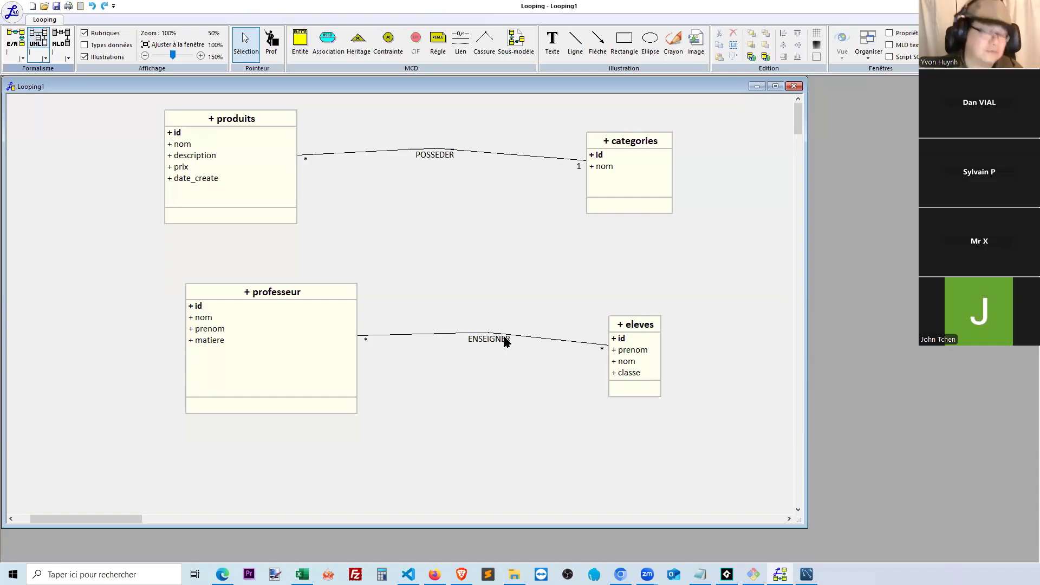
# Step: Briefly show the attributes' data types in the class diagram and hide them again
pyautogui.click(333, 392)
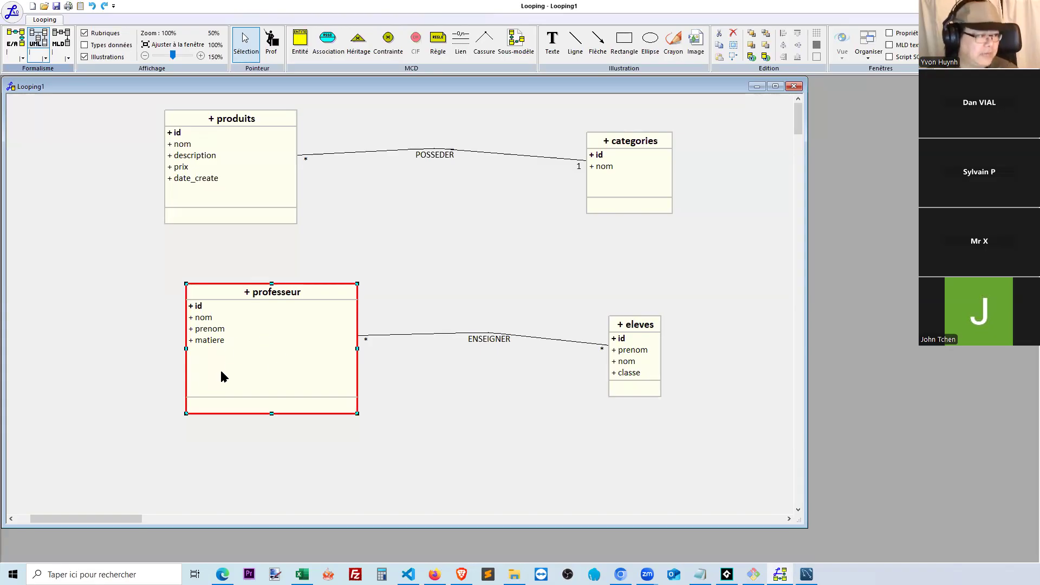
pyautogui.click(84, 46)
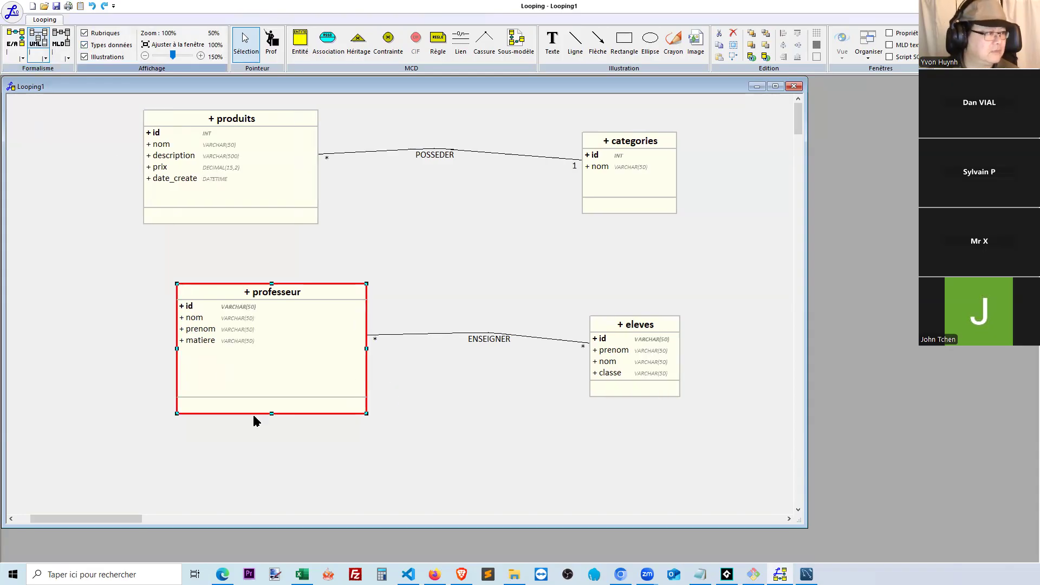
pyautogui.click(85, 46)
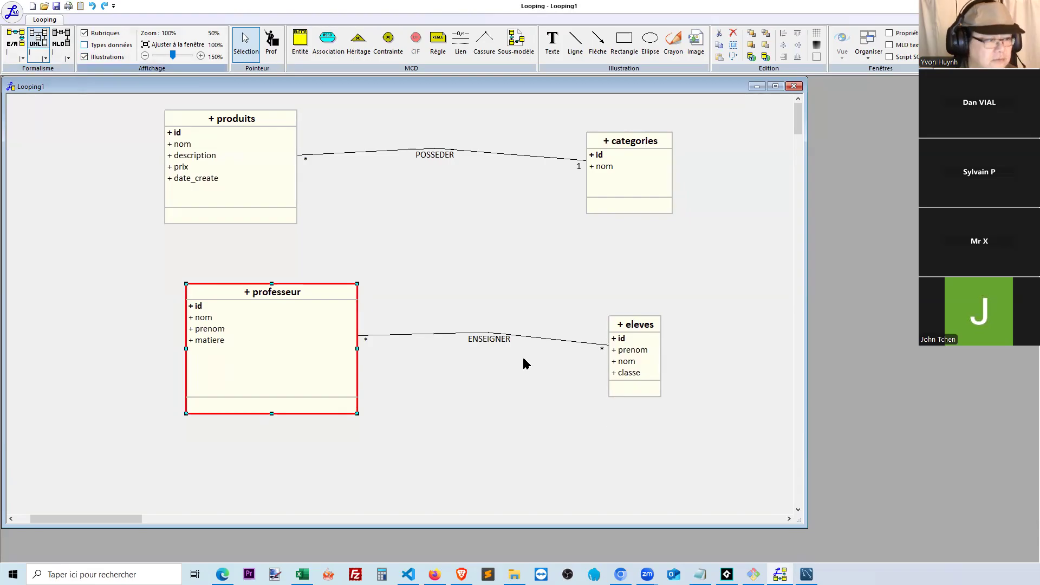
# Step: Narrow the professeur class box and shift it towards eleves
pyautogui.moveTo(358, 349); pyautogui.dragTo(310, 349)
pyautogui.moveTo(284, 287); pyautogui.dragTo(332, 287)
# Step: Examine the nom, description, prix and date_create attributes of produits and the classe attribute of eleves
pyautogui.click(239, 151)
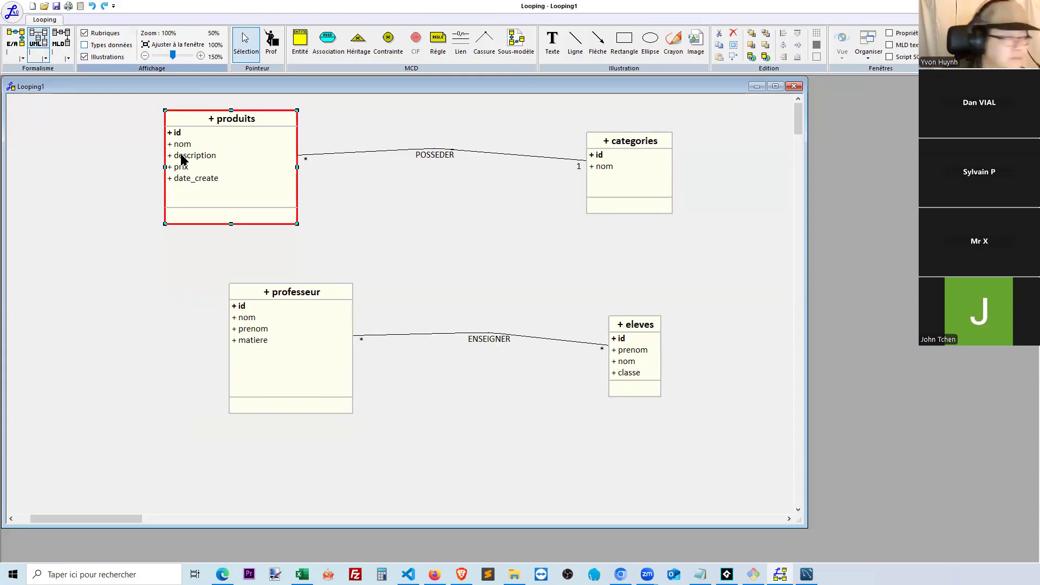
pyautogui.click(183, 144)
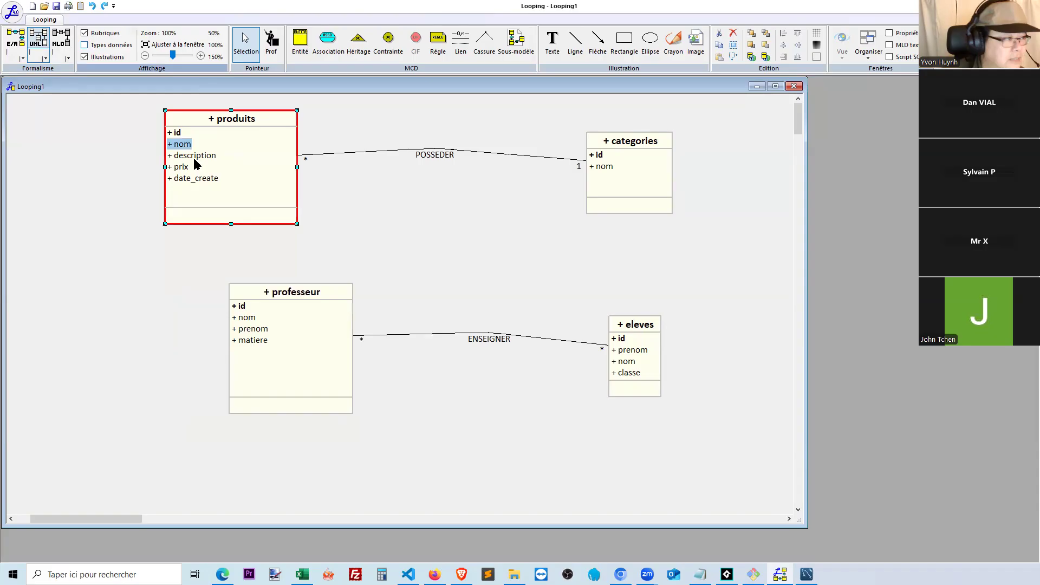
pyautogui.click(196, 156)
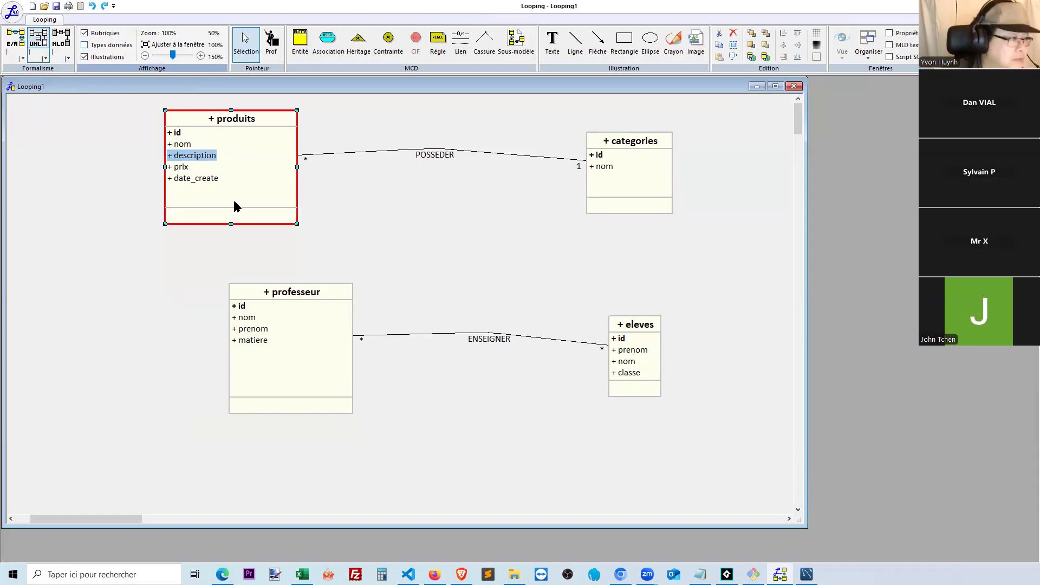
pyautogui.click(189, 171)
pyautogui.click(209, 188)
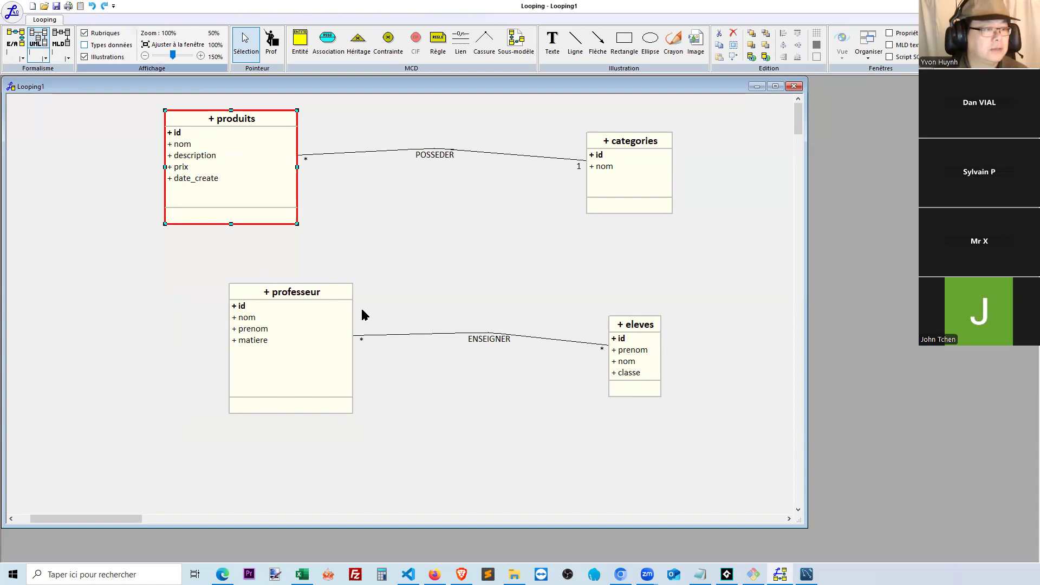
pyautogui.click(641, 375)
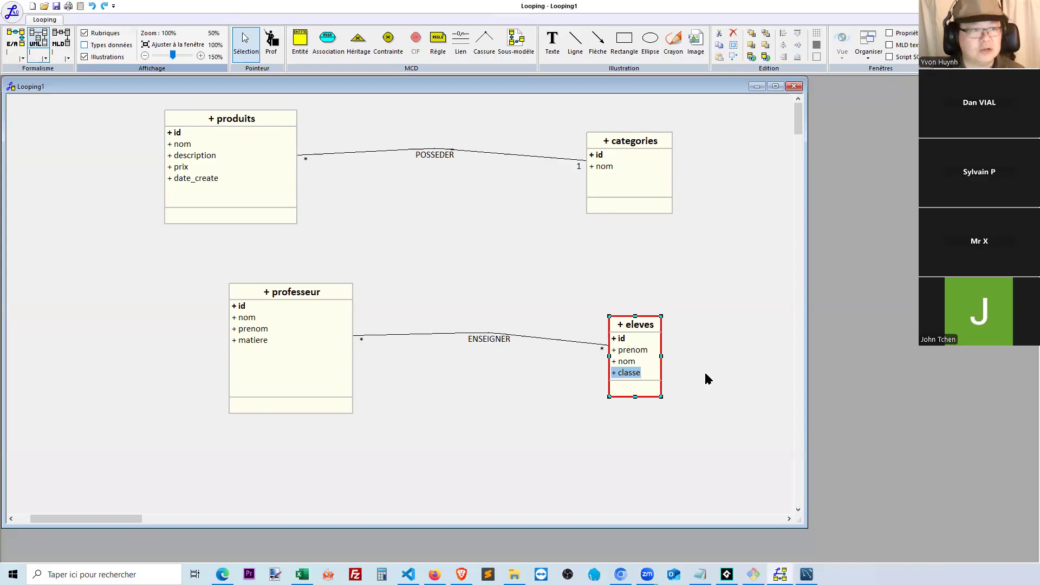
# Step: Switch to Visual Studio Code with the symfony6 project and close the open editor files
pyautogui.hotkey('alt', 'Tab')
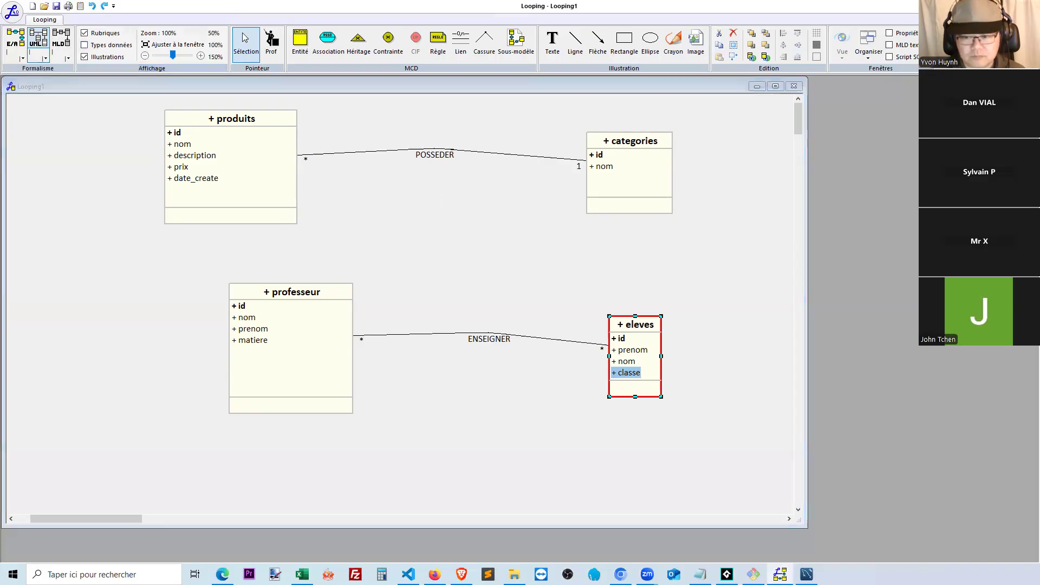
pyautogui.hotkey('alt', 'Tab')
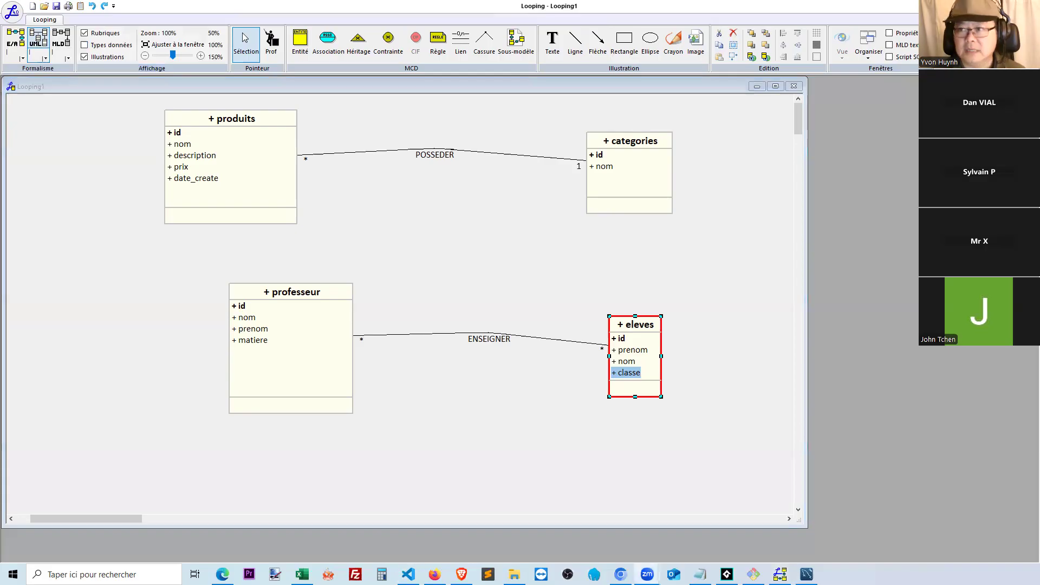
pyautogui.hotkey('alt', 'Tab')
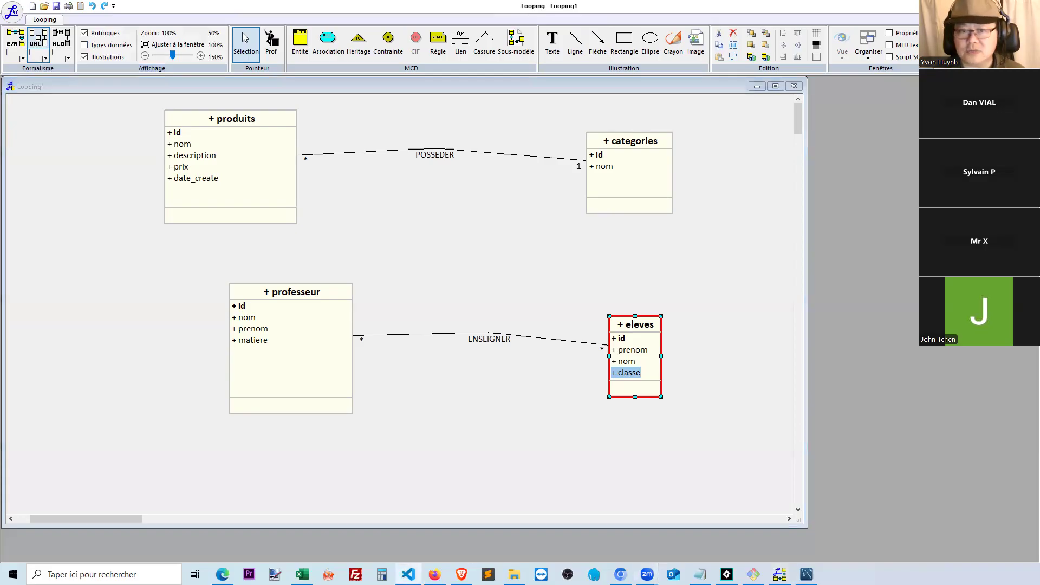
pyautogui.hotkey('alt', 'Tab')
pyautogui.hotkey('alt', 'Tab')
pyautogui.hotkey('alt', 'Tab')
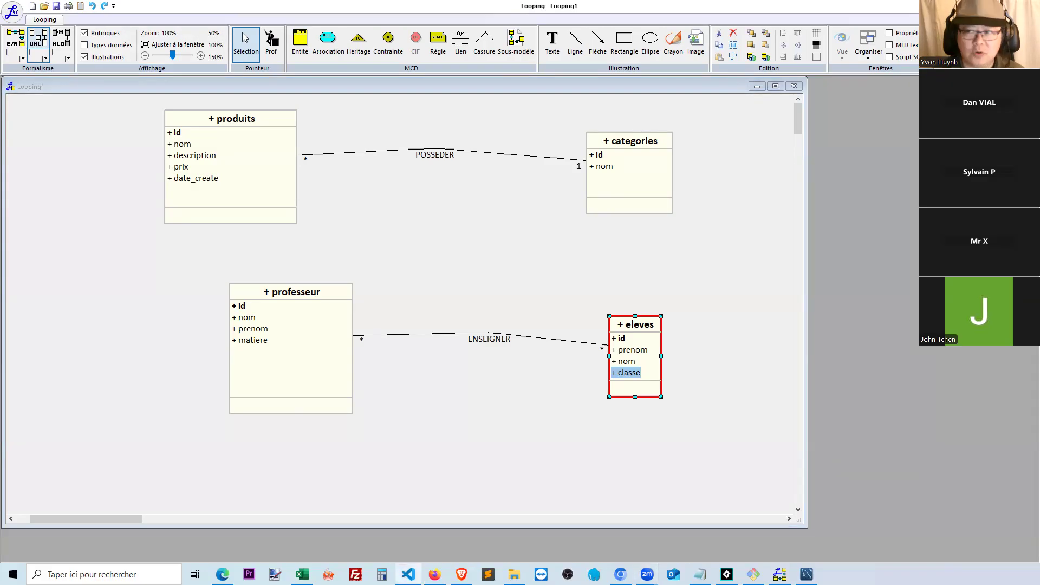
pyautogui.hotkey('alt', 'Tab')
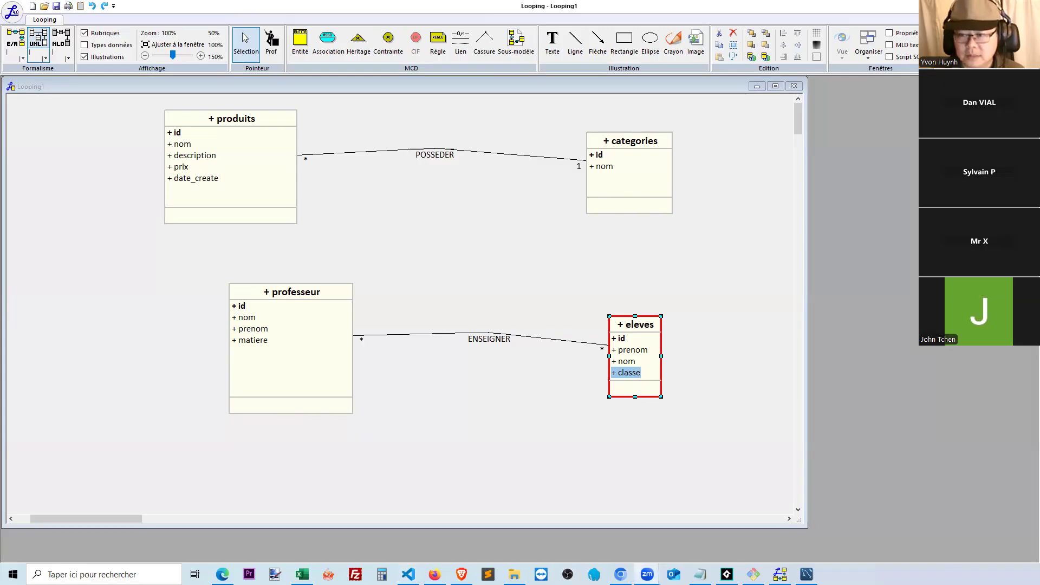
pyautogui.hotkey('alt', 'Tab')
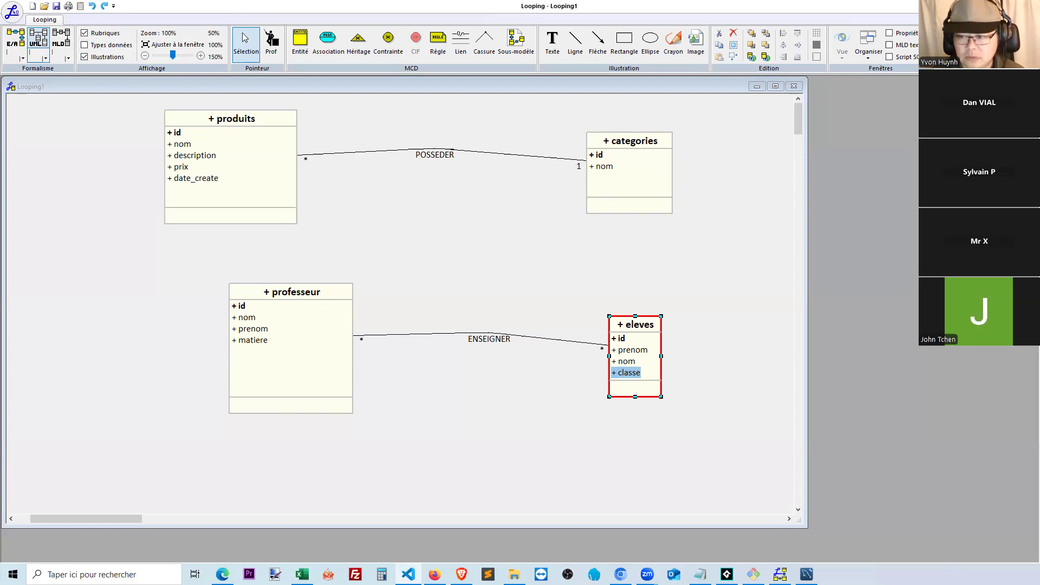
pyautogui.moveTo(0, 18)
pyautogui.mouseDown()
pyautogui.moveTo(353, 19)
pyautogui.moveTo(349, 1)
pyautogui.mouseUp()
pyautogui.hotkey('ctrl', 'w')
pyautogui.hotkey('ctrl', 'w')
pyautogui.hotkey('ctrl', 'w')
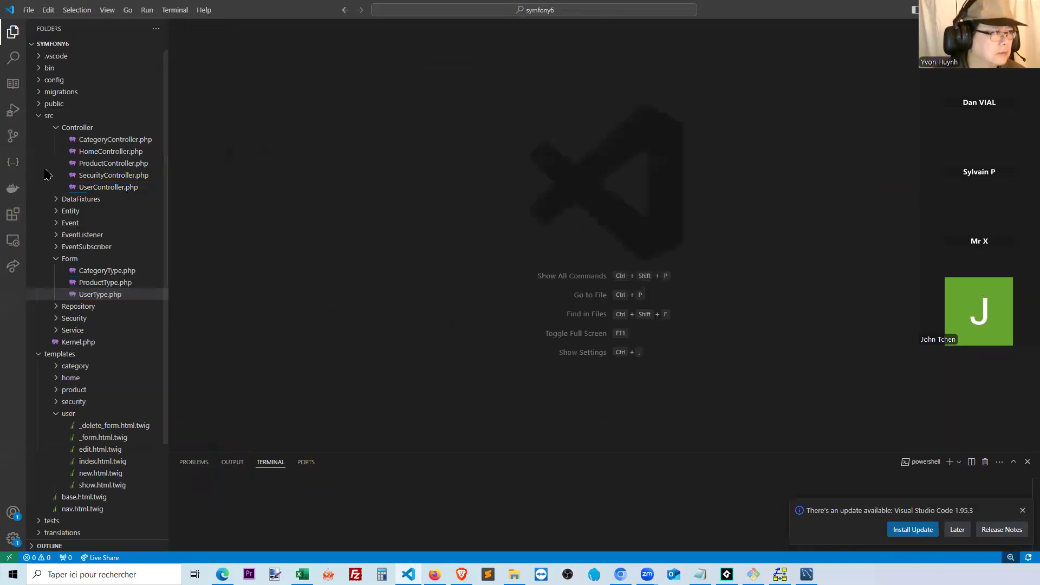
# Step: Collapse the project's folder tree and open User.php from src/Entity
pyautogui.click(161, 44)
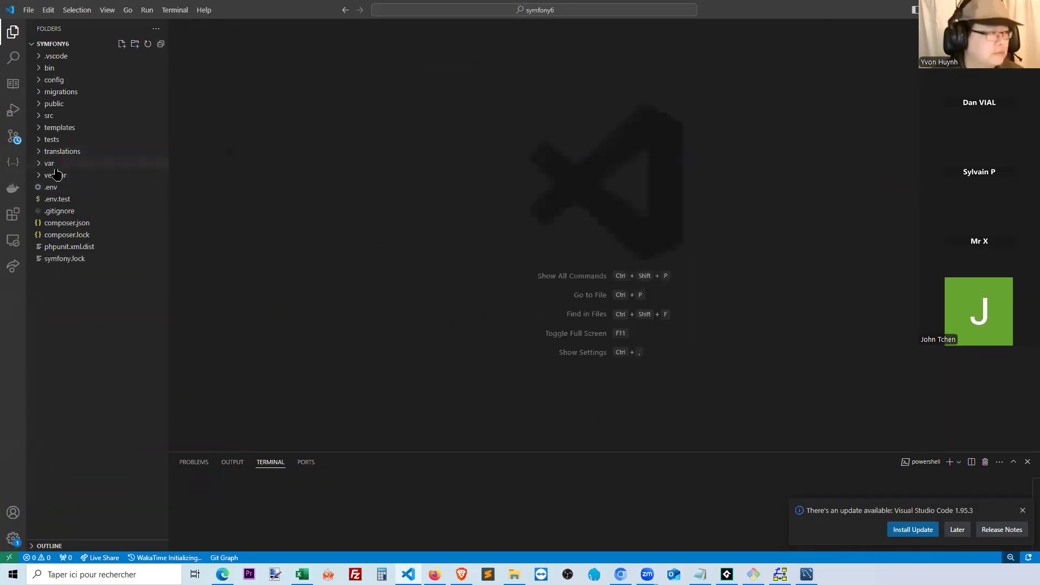
pyautogui.click(44, 115)
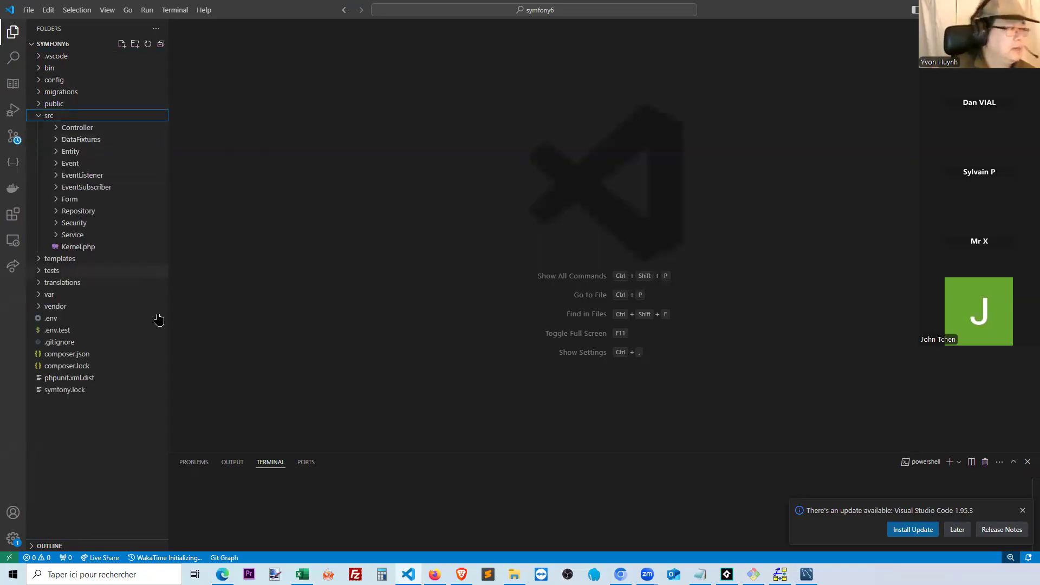
pyautogui.click(56, 154)
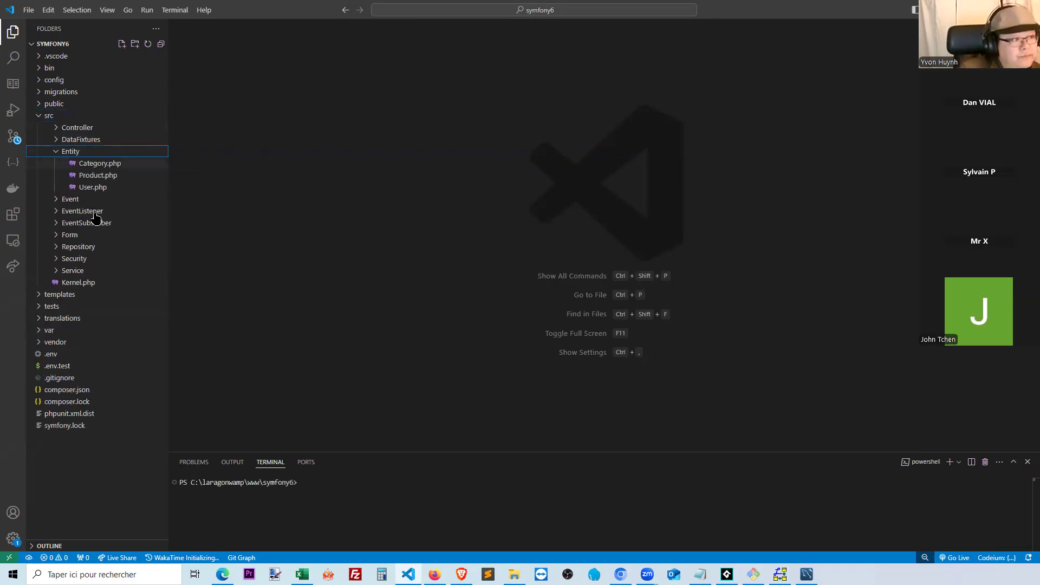
pyautogui.click(93, 188)
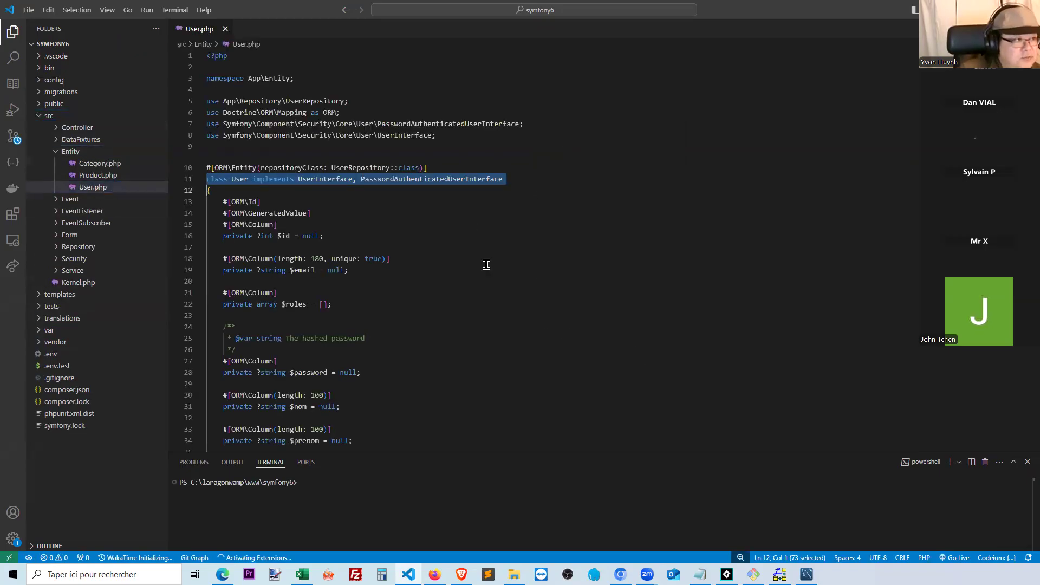
# Step: Examine the User entity's id, email, roles, password and prenom properties and its getters, and collapse the Entity folder
pyautogui.tripleClick(233, 167)
pyautogui.click(478, 303)
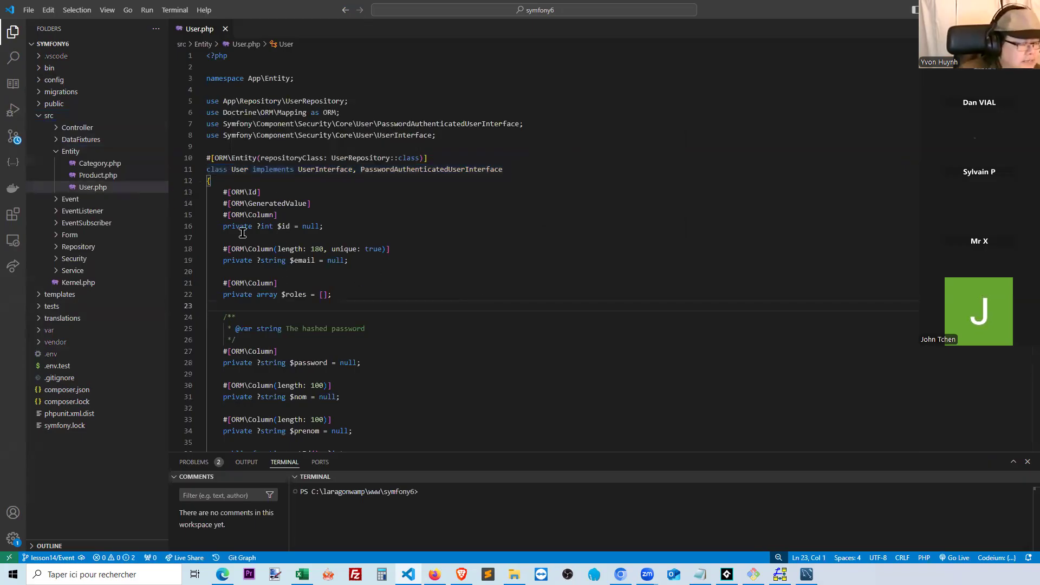
pyautogui.doubleClick(287, 228)
pyautogui.click(338, 318)
pyautogui.moveTo(287, 260); pyautogui.dragTo(307, 261)
pyautogui.click(307, 295)
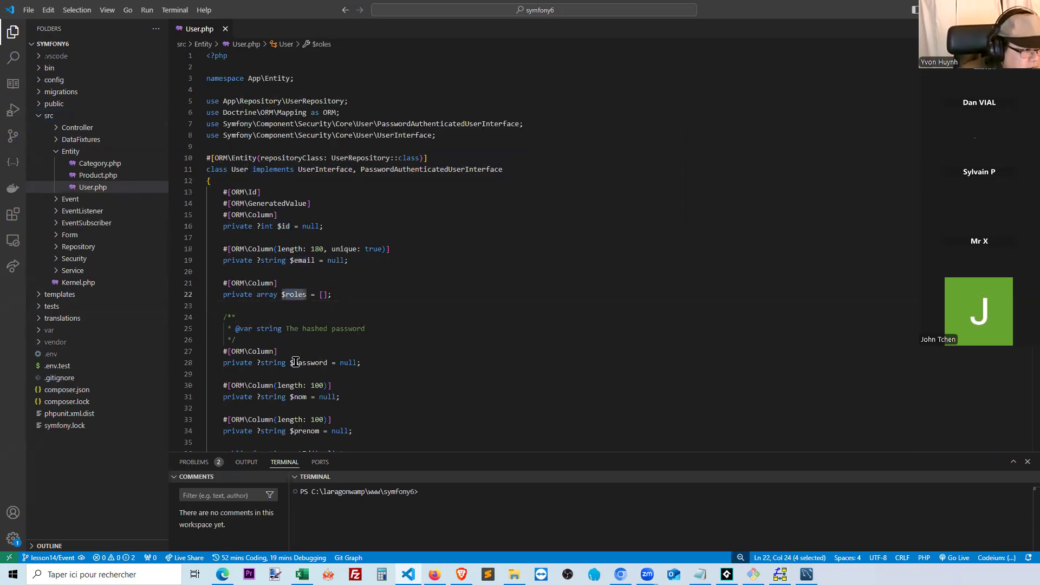
pyautogui.moveTo(298, 362); pyautogui.dragTo(315, 362)
pyautogui.moveTo(294, 431); pyautogui.dragTo(315, 431)
pyautogui.scroll(-6, 450, 327)
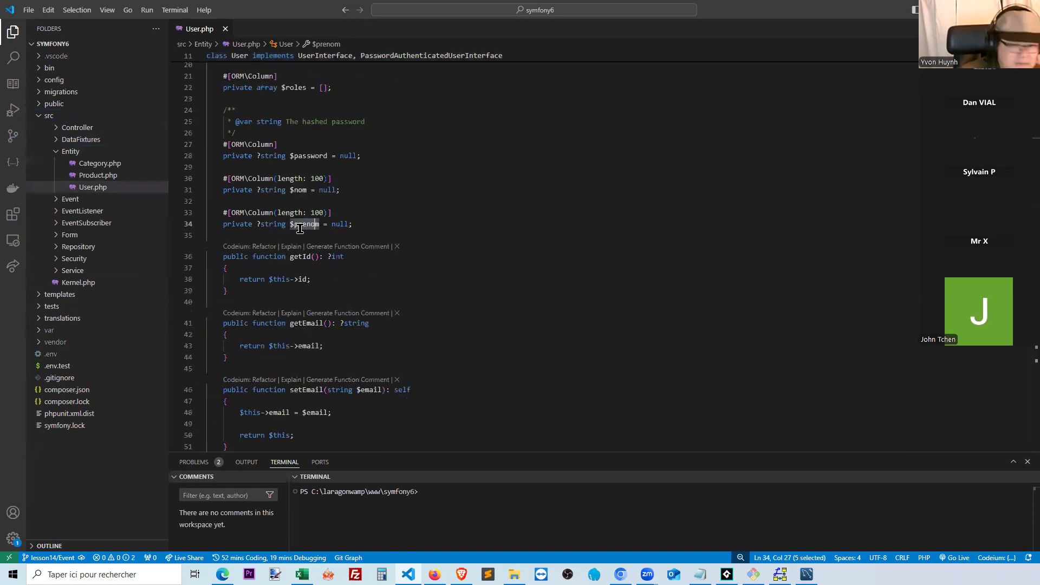
pyautogui.moveTo(220, 237); pyautogui.dragTo(282, 359)
pyautogui.click(584, 356)
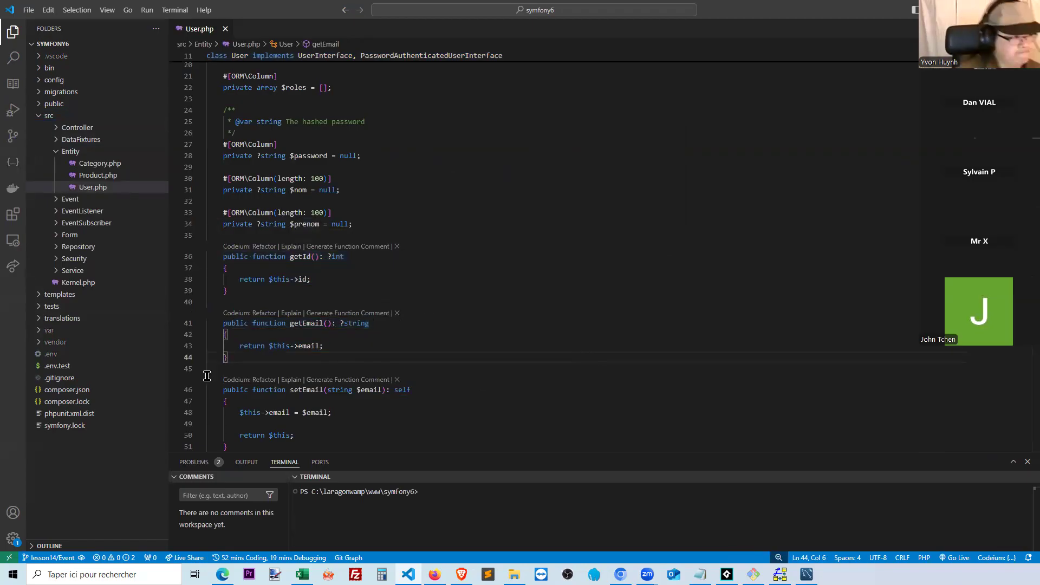
pyautogui.click(57, 152)
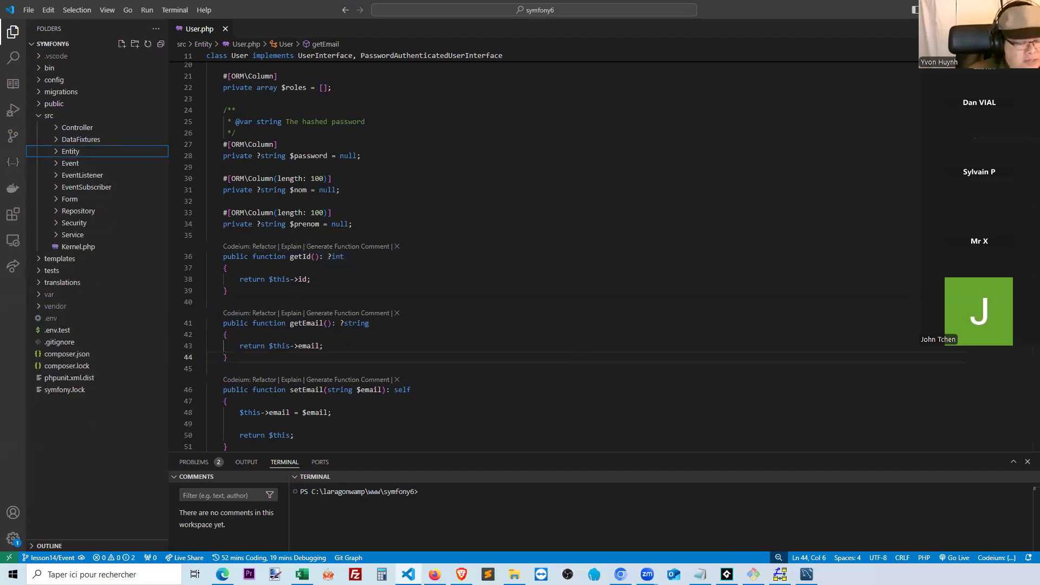
# Step: Switch to MySQL Workbench and open the Test connection from the home screen
pyautogui.click(781, 575)
pyautogui.click(807, 575)
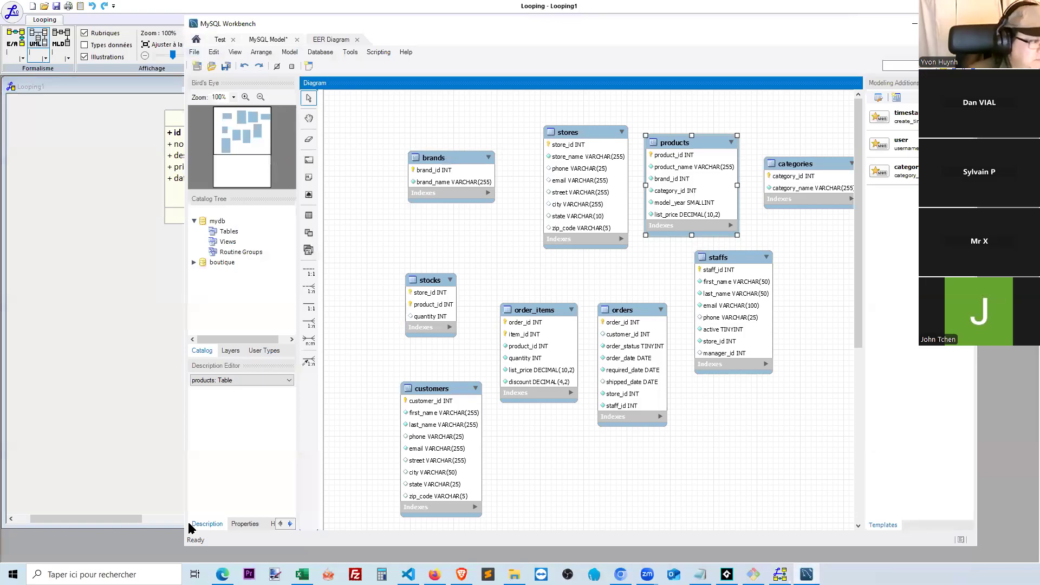
pyautogui.click(196, 39)
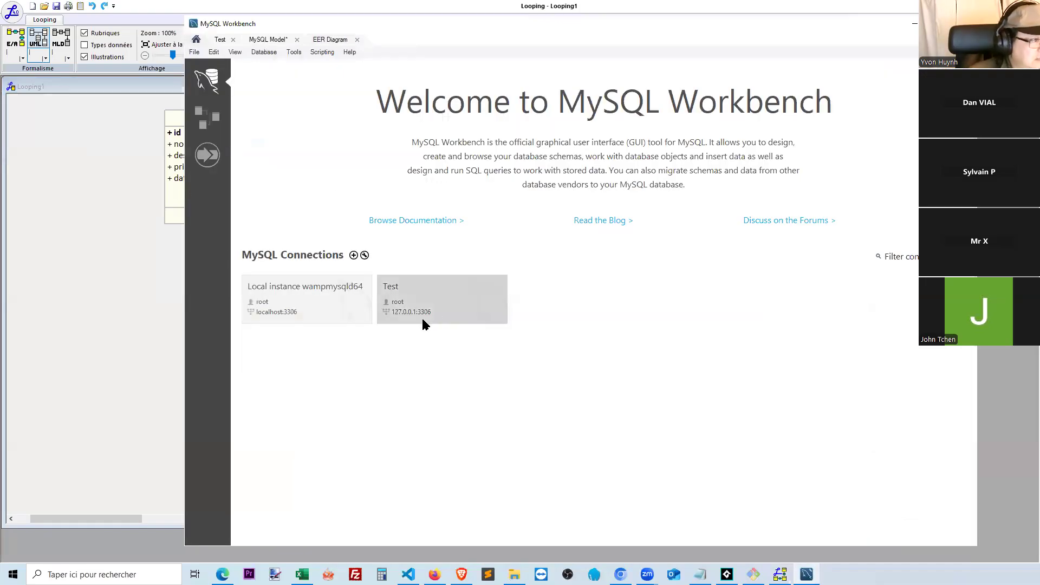
pyautogui.click(418, 314)
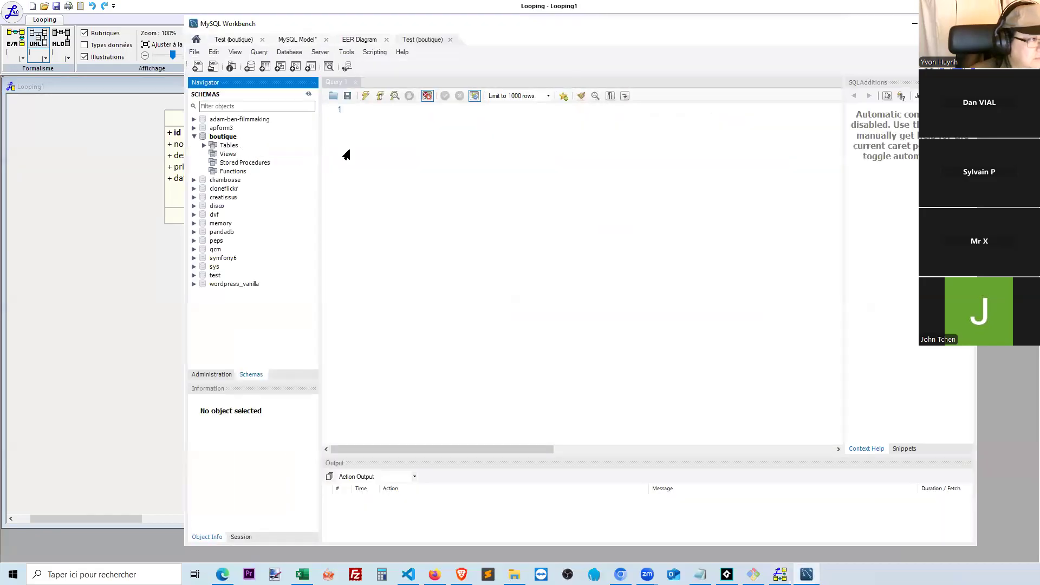
# Step: Widen the schema navigator and inspect the product, category and user tables of symfony6, expanding the user table's columns
pyautogui.moveTo(321, 159); pyautogui.dragTo(364, 165)
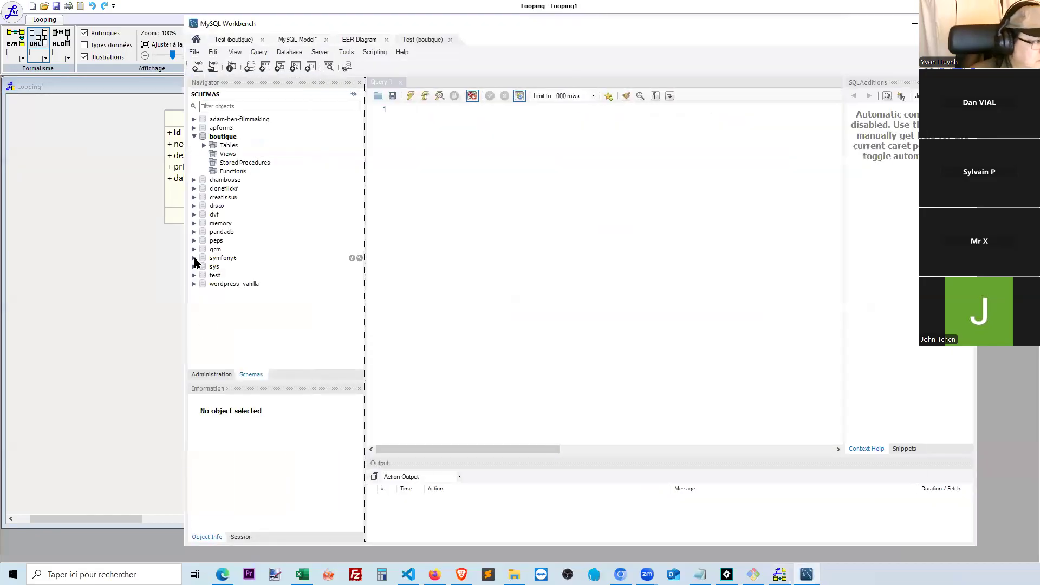
pyautogui.click(194, 258)
pyautogui.click(204, 266)
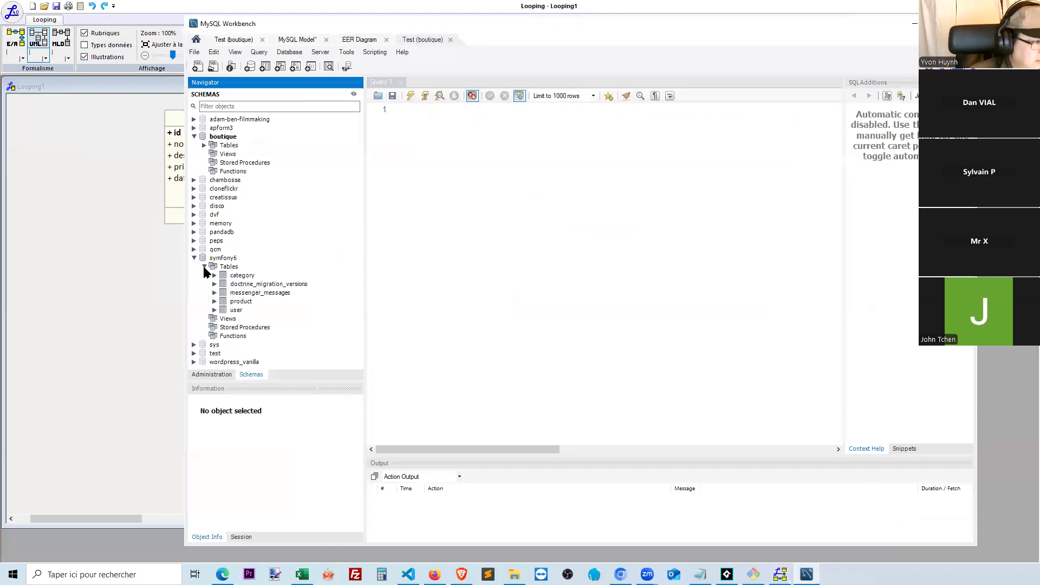
pyautogui.click(239, 311)
pyautogui.click(244, 302)
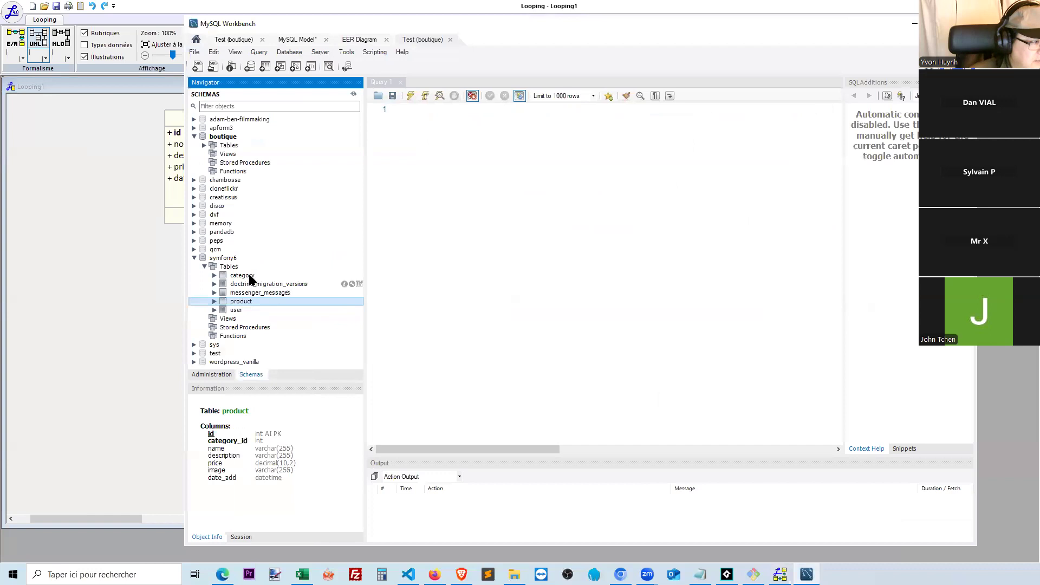
pyautogui.click(234, 275)
pyautogui.click(215, 310)
pyautogui.scroll(-1, 300, 335)
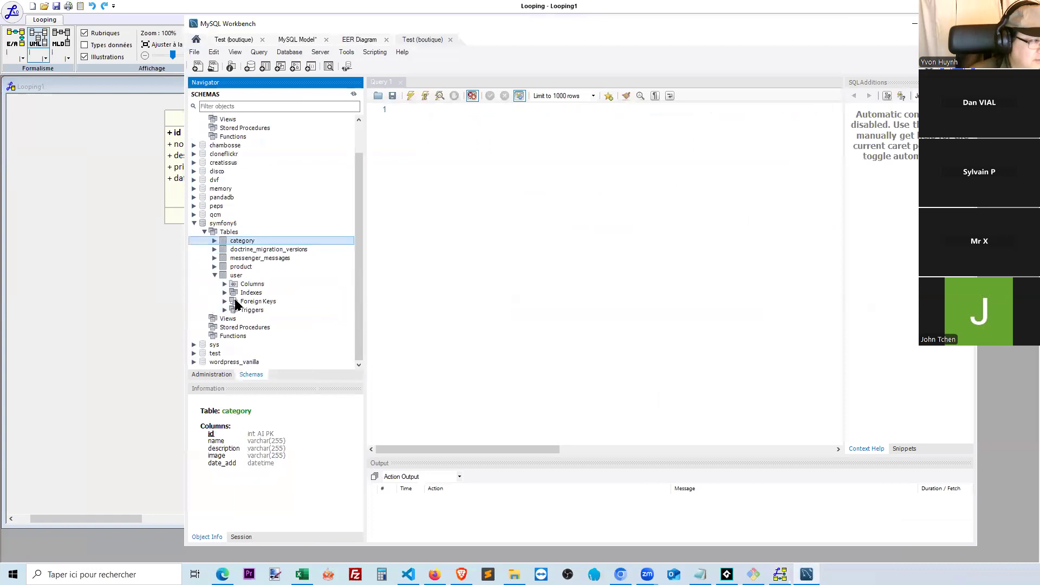
pyautogui.click(224, 284)
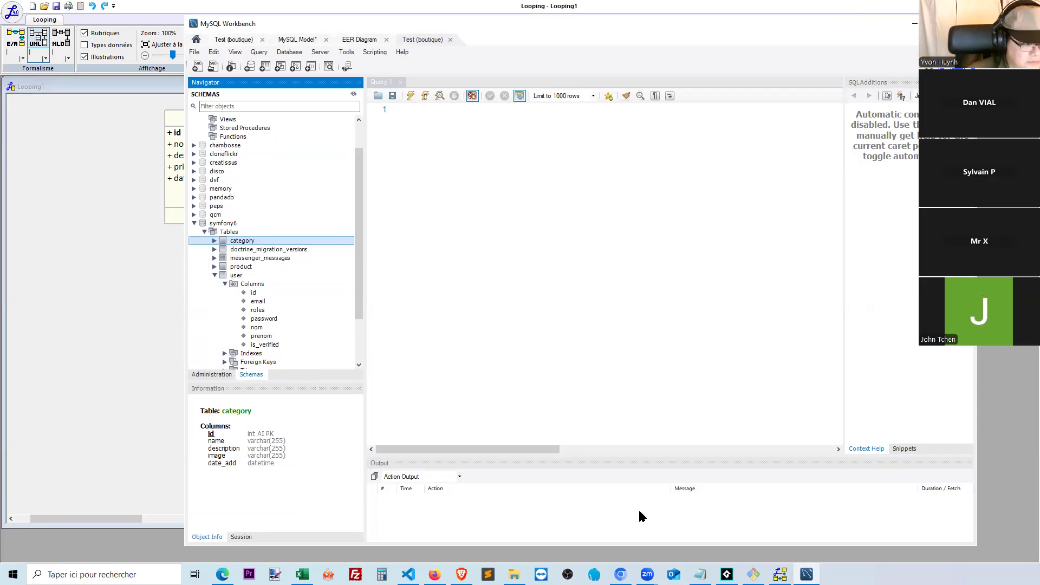
pyautogui.moveTo(807, 574)
pyautogui.moveTo(647, 569)
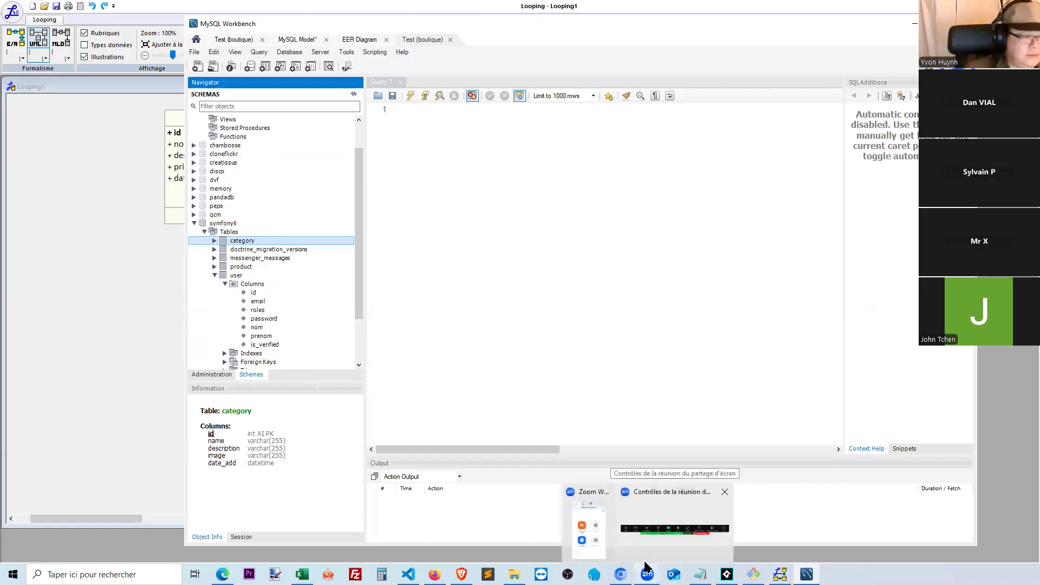
# Step: Switch to Visual Studio Code, place its window beside the symfony6 schema tree and expand the Entity folder to compare its classes with the tables
pyautogui.click(409, 574)
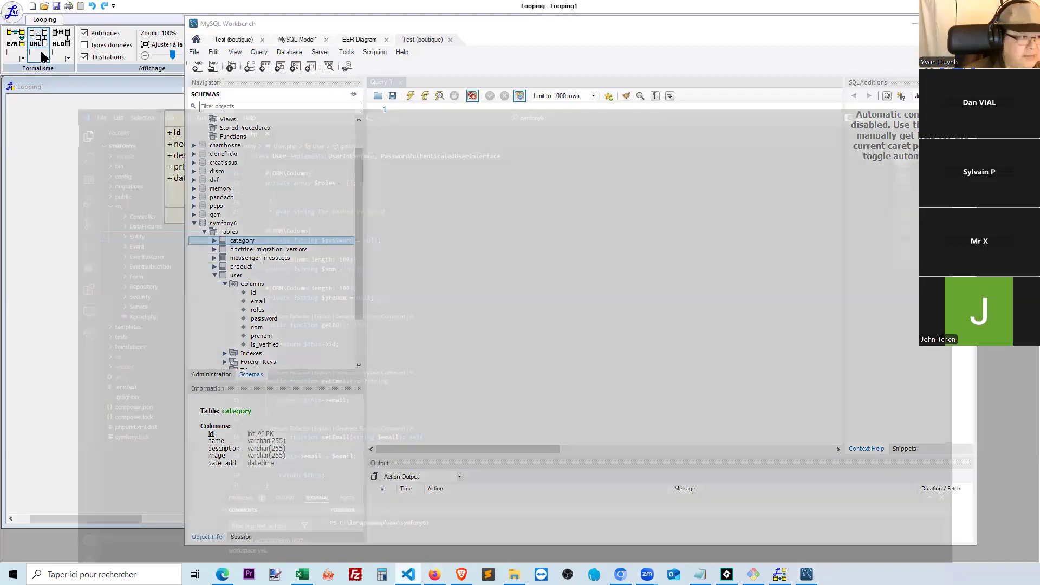
pyautogui.moveTo(750, 10); pyautogui.dragTo(882, 120)
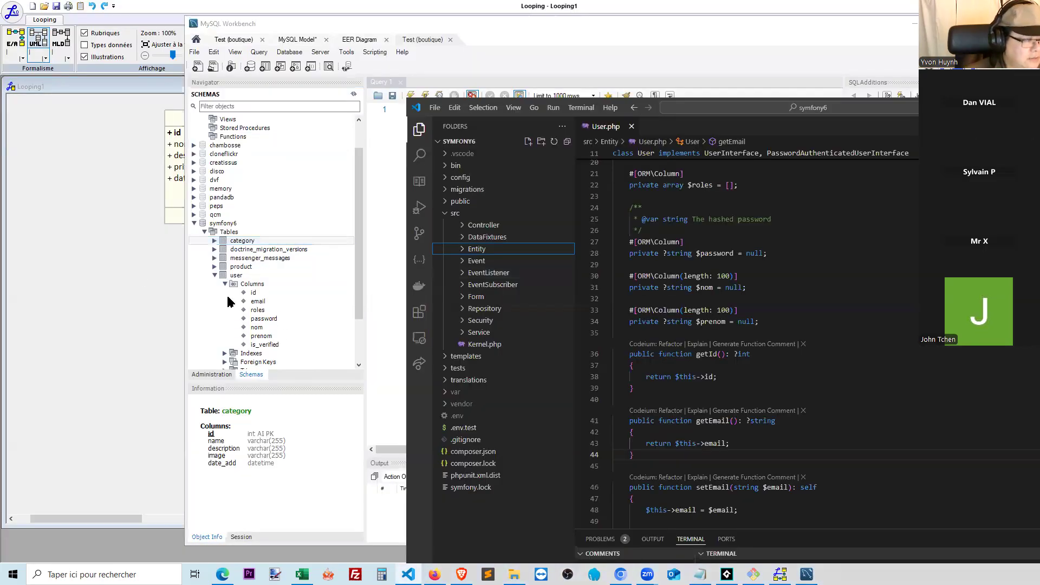
pyautogui.click(464, 250)
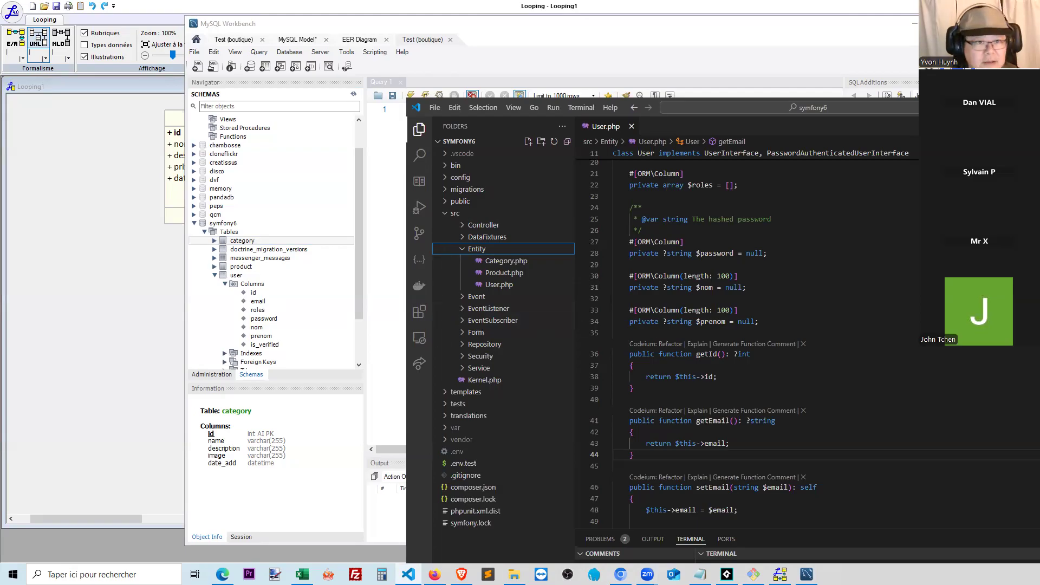
pyautogui.moveTo(986, 108); pyautogui.dragTo(866, 29)
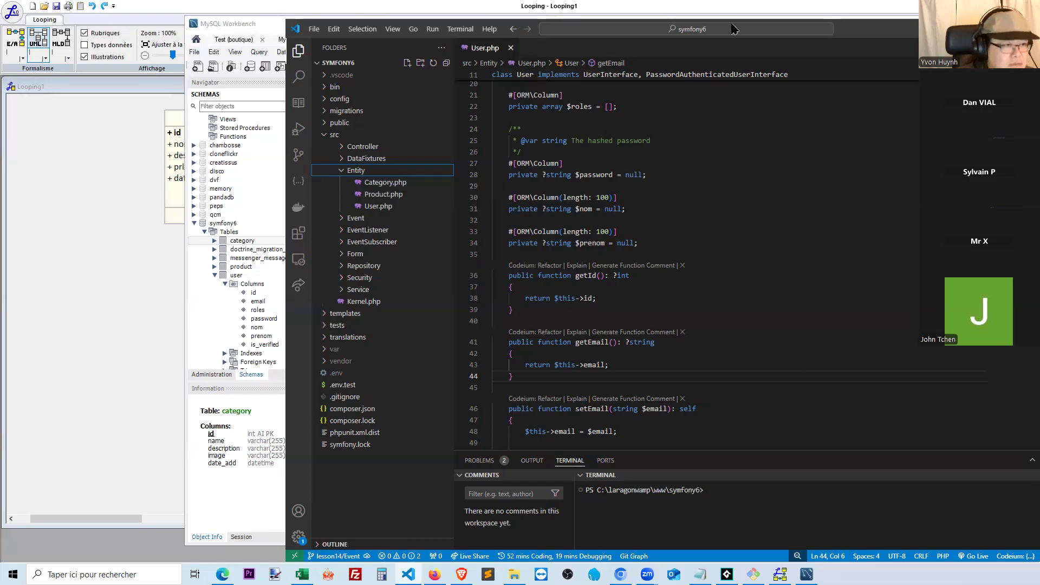
pyautogui.moveTo(853, 33); pyautogui.dragTo(821, 38)
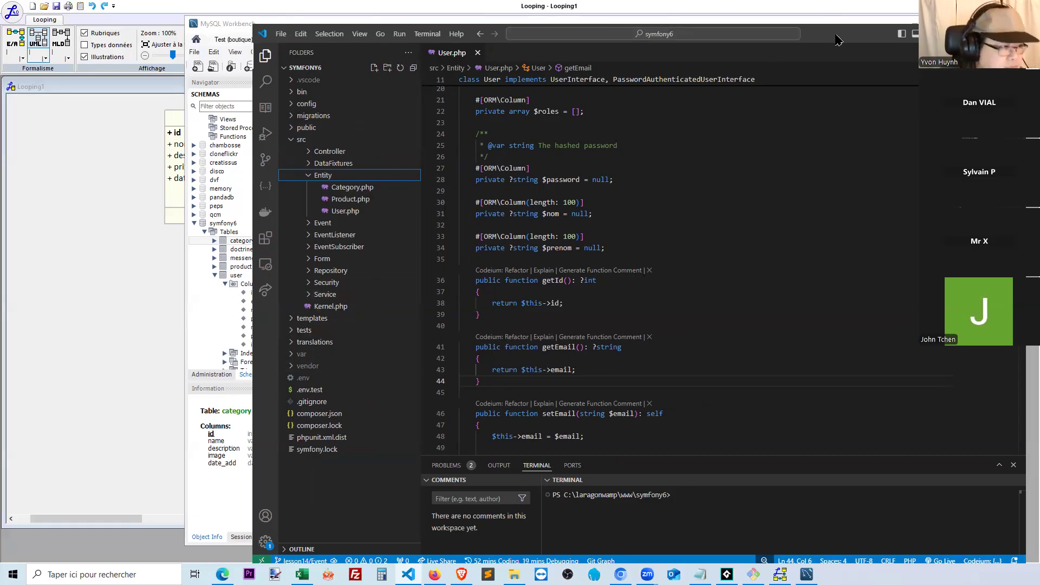
pyautogui.moveTo(838, 39); pyautogui.dragTo(896, 25)
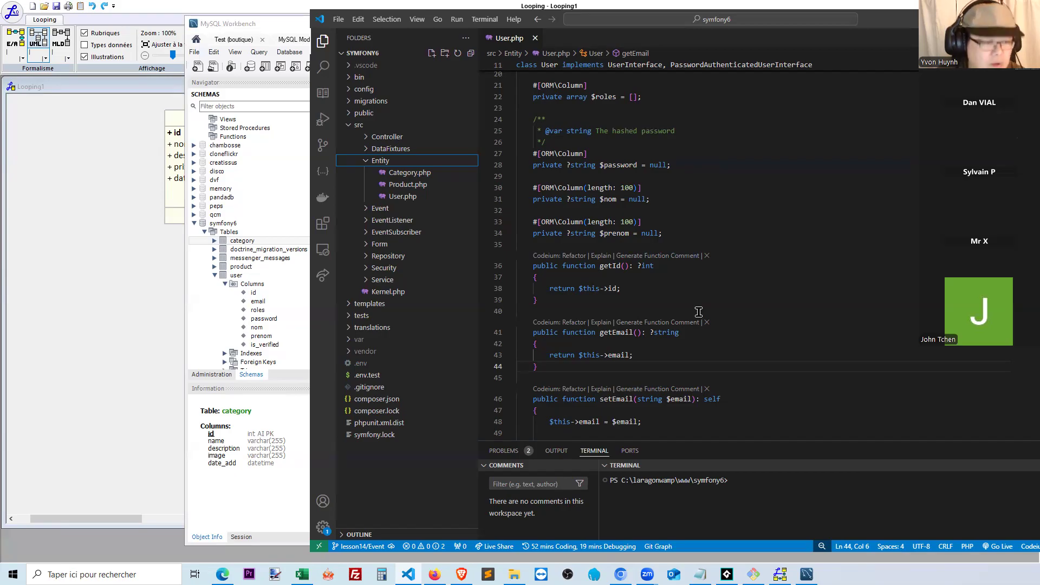
pyautogui.scroll(-1, 699, 312)
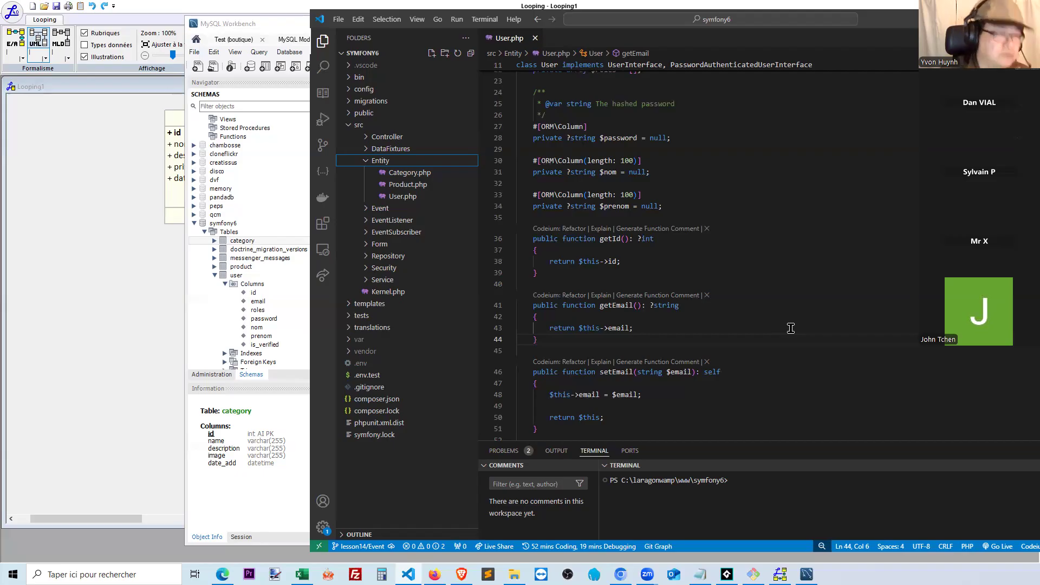
# Step: Collapse the src folder, open Version20230405140115.php from migrations and examine the category table's CREATE TABLE statement in up()
pyautogui.click(350, 125)
pyautogui.click(350, 102)
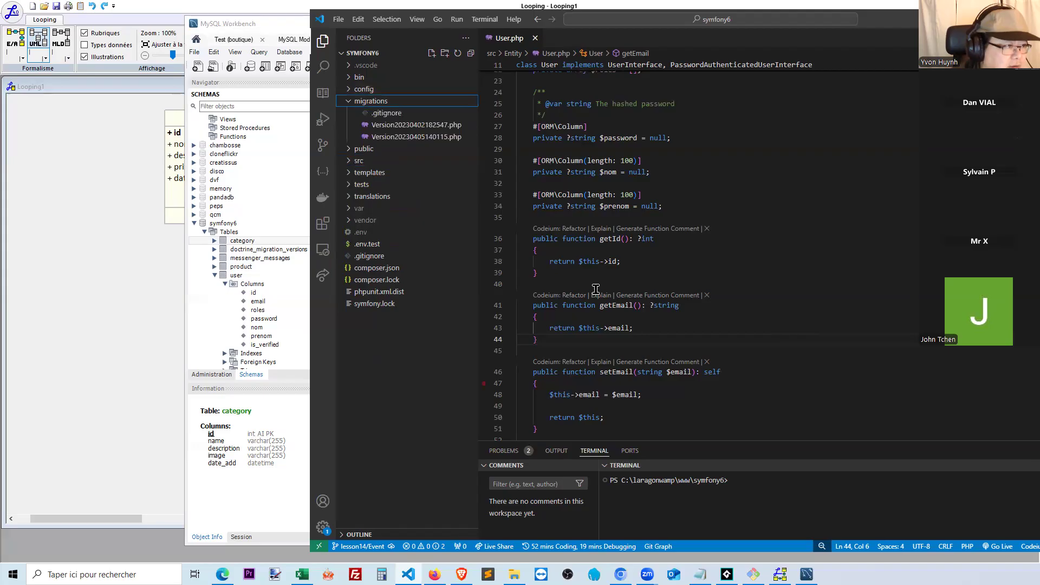
pyautogui.click(413, 136)
pyautogui.scroll(6, 680, 318)
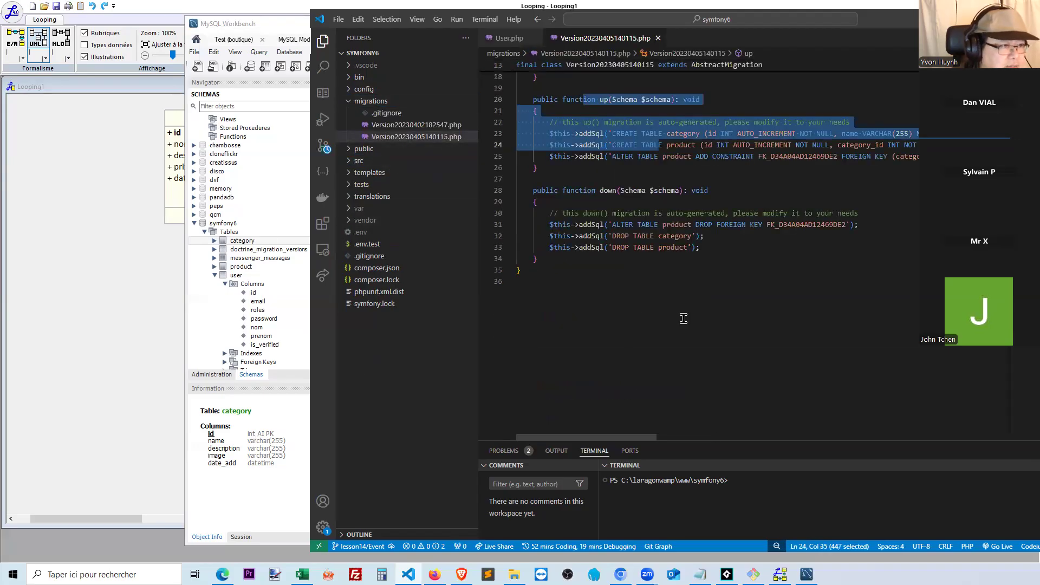
pyautogui.scroll(-2, 839, 339)
pyautogui.click(696, 357)
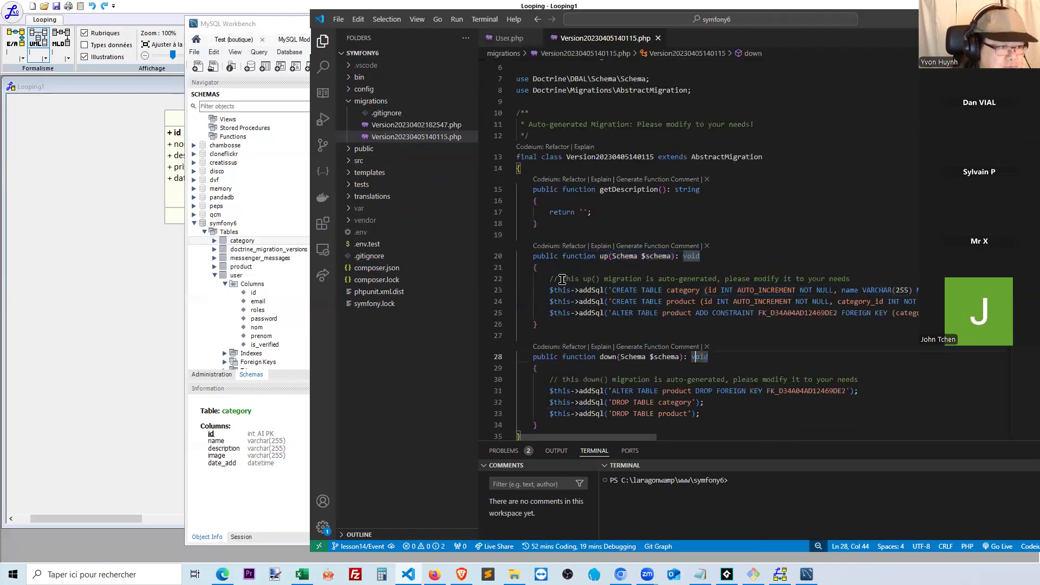
pyautogui.moveTo(613, 290); pyautogui.dragTo(759, 291)
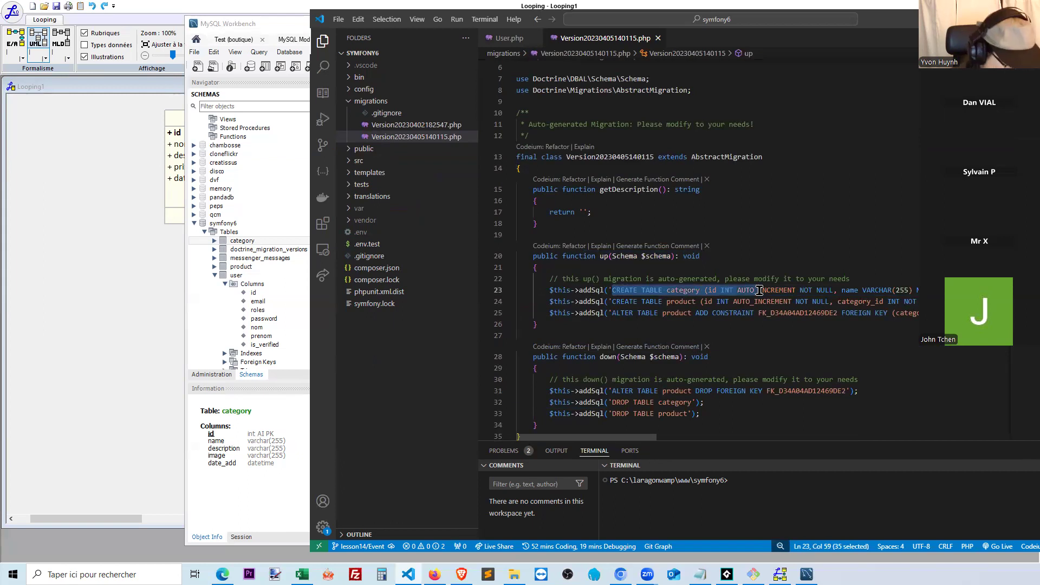
pyautogui.click(716, 357)
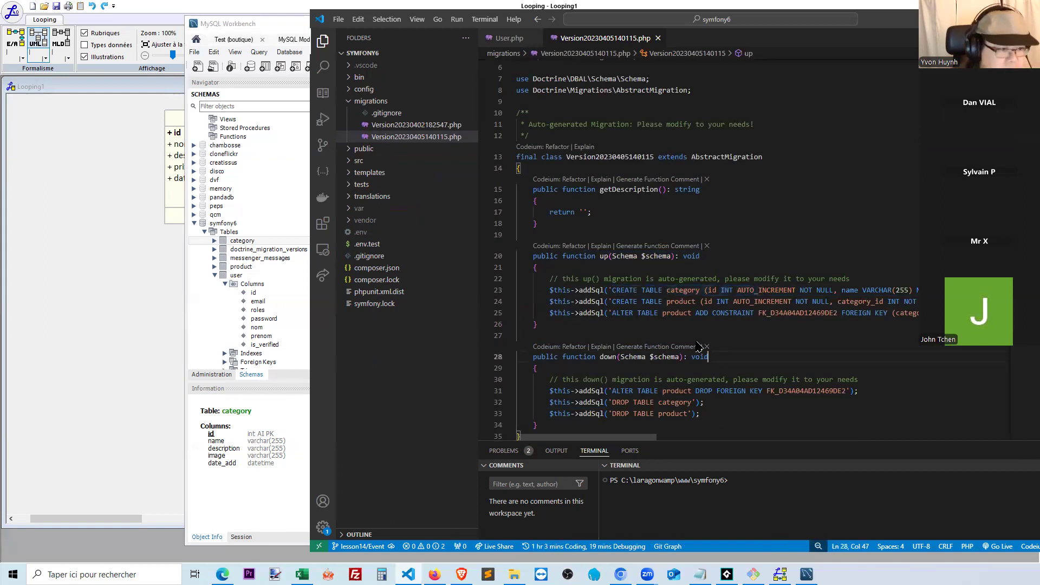
# Step: Examine the migration's up() method against its down() method, including the statements that drop the foreign key and tables
pyautogui.scroll(-3, 698, 304)
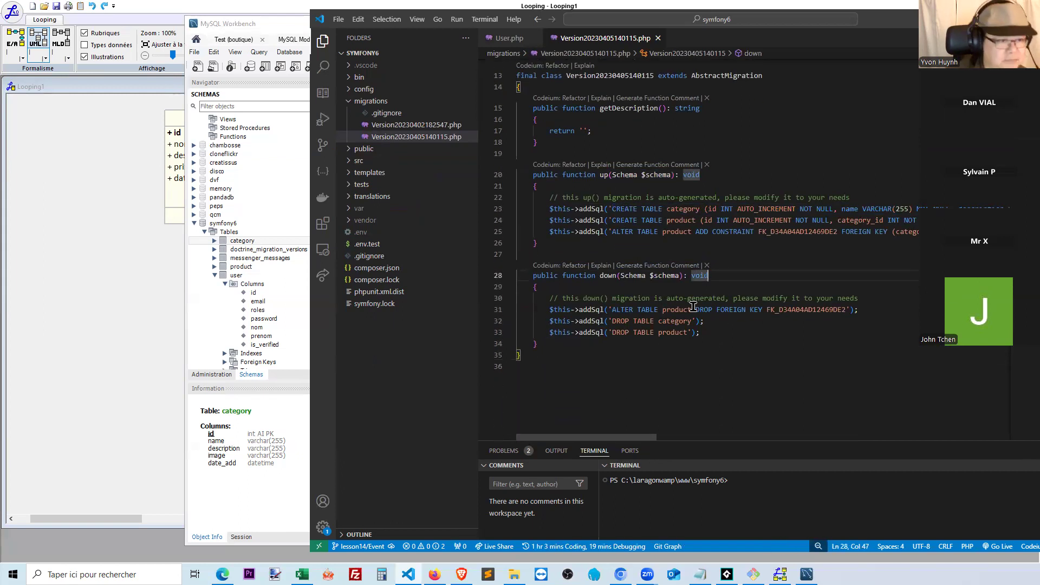
pyautogui.scroll(-1, 732, 306)
pyautogui.scroll(-1, 731, 306)
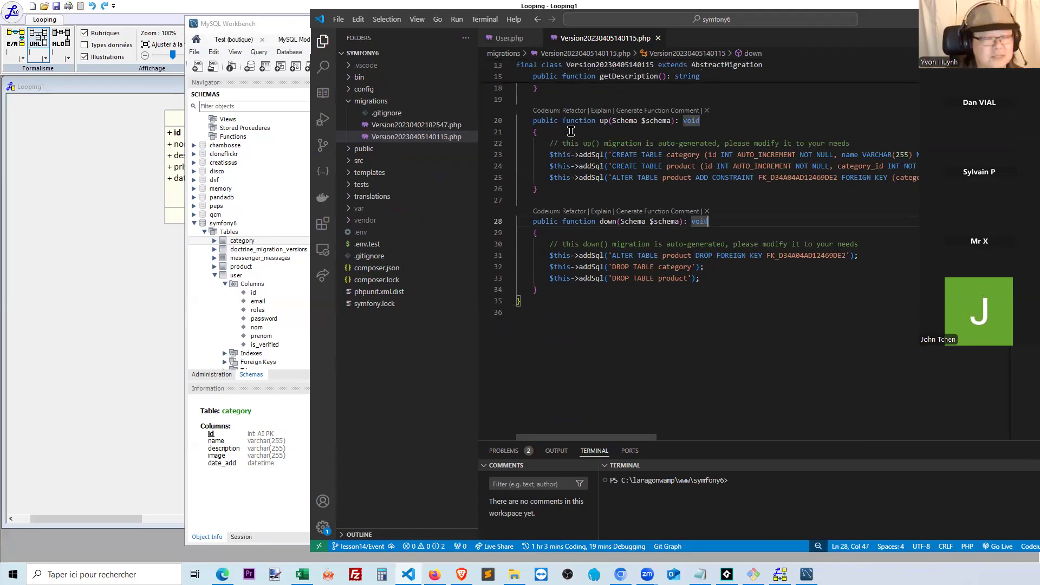
pyautogui.moveTo(601, 121); pyautogui.dragTo(670, 178)
pyautogui.click(632, 178)
pyautogui.click(612, 233)
pyautogui.moveTo(598, 229); pyautogui.dragTo(719, 292)
pyautogui.click(720, 292)
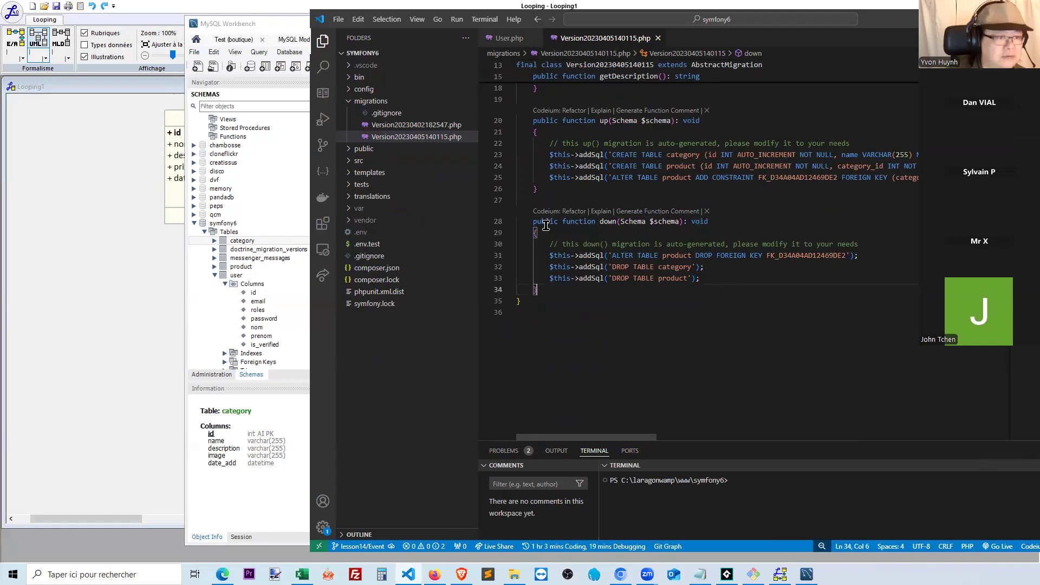
pyautogui.moveTo(523, 201); pyautogui.dragTo(604, 293)
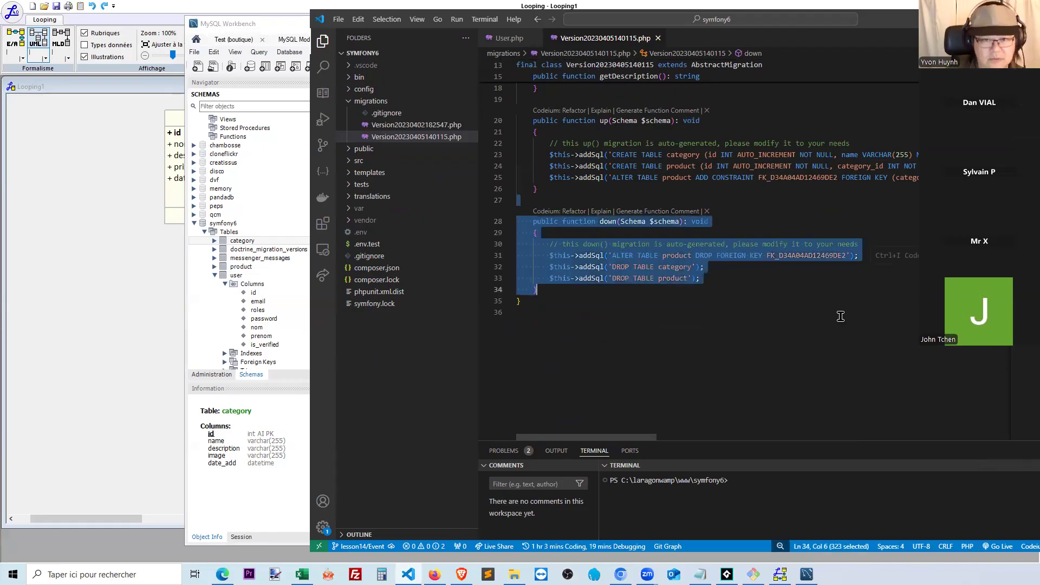
pyautogui.click(837, 319)
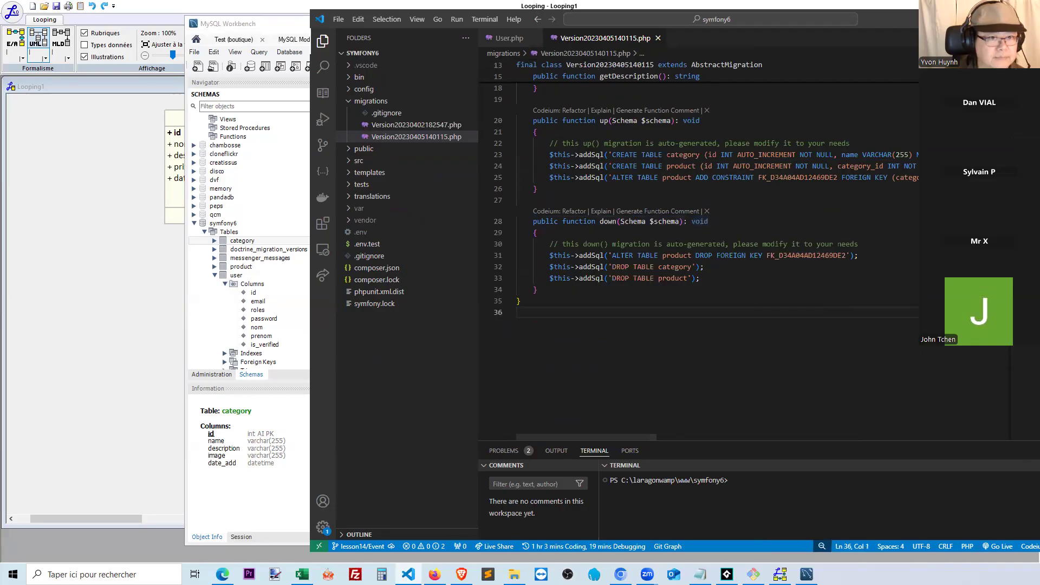
# Step: Minimize MySQL Workbench, return to the Looping diagram, shift its window slightly and display the model in E/R notation
pyautogui.hotkey('alt', 'Tab')
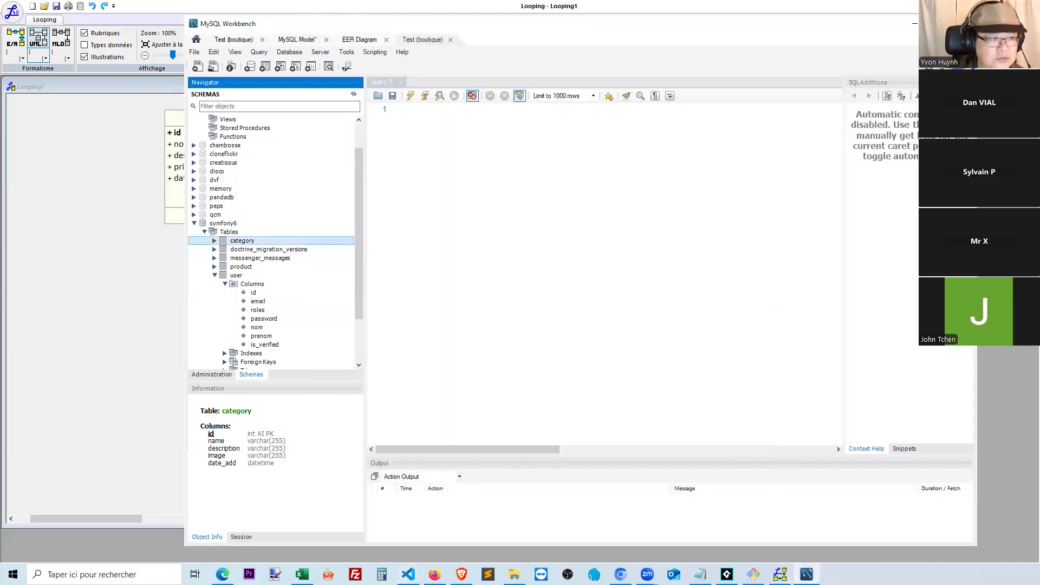
pyautogui.click(915, 24)
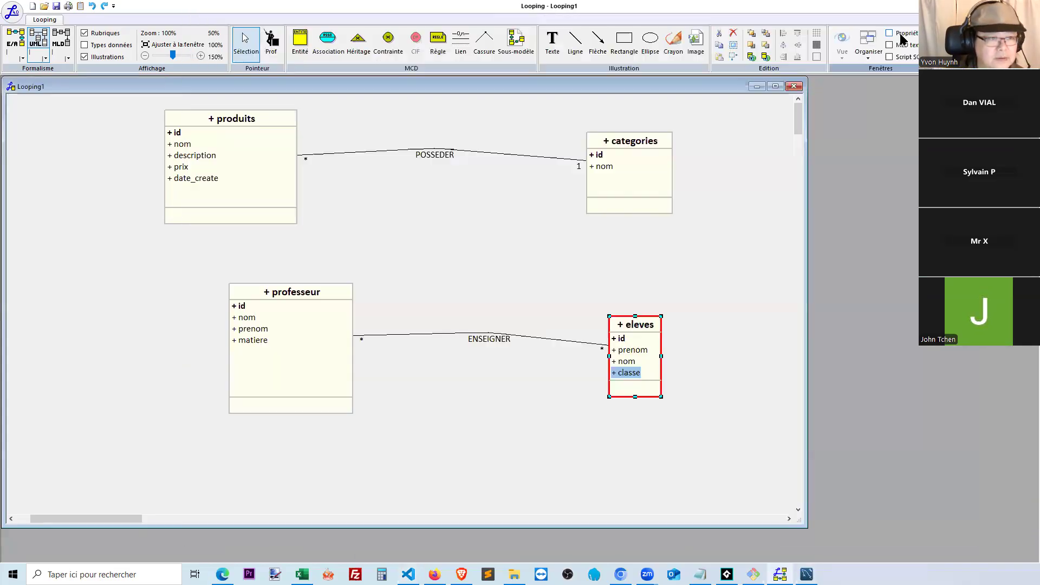
pyautogui.click(734, 259)
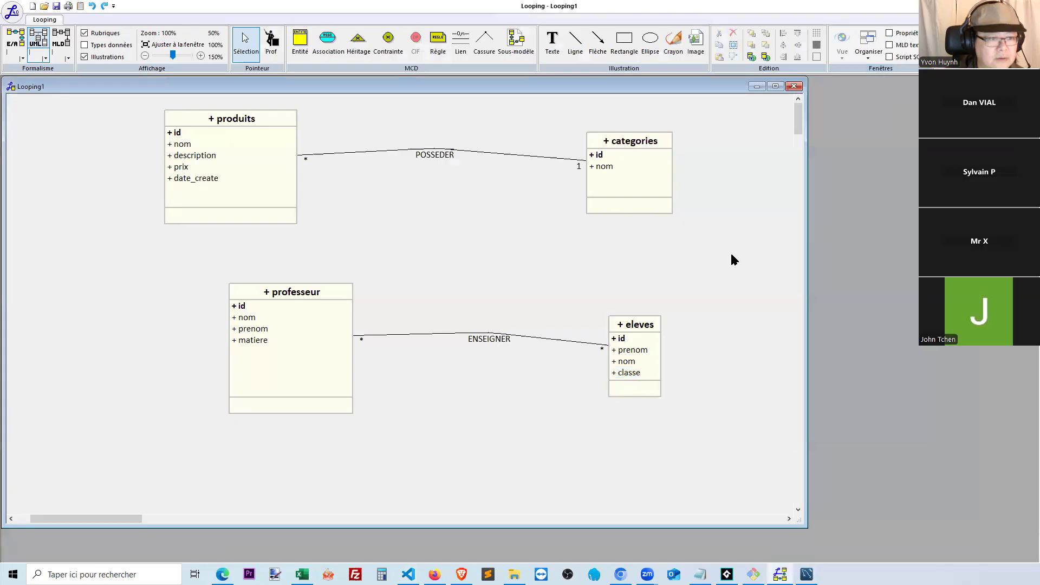
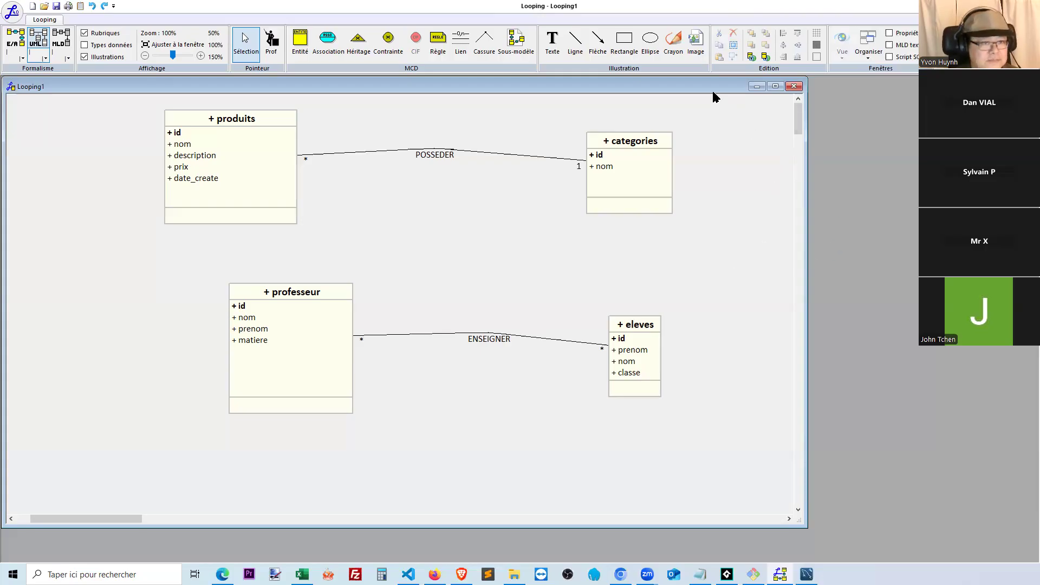
pyautogui.moveTo(712, 82); pyautogui.dragTo(749, 85)
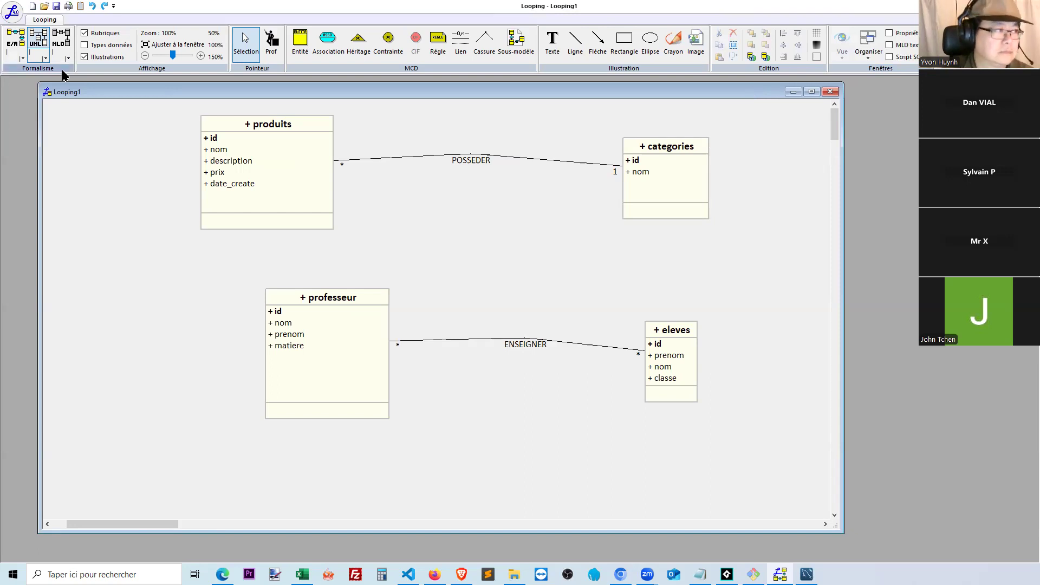
pyautogui.click(19, 39)
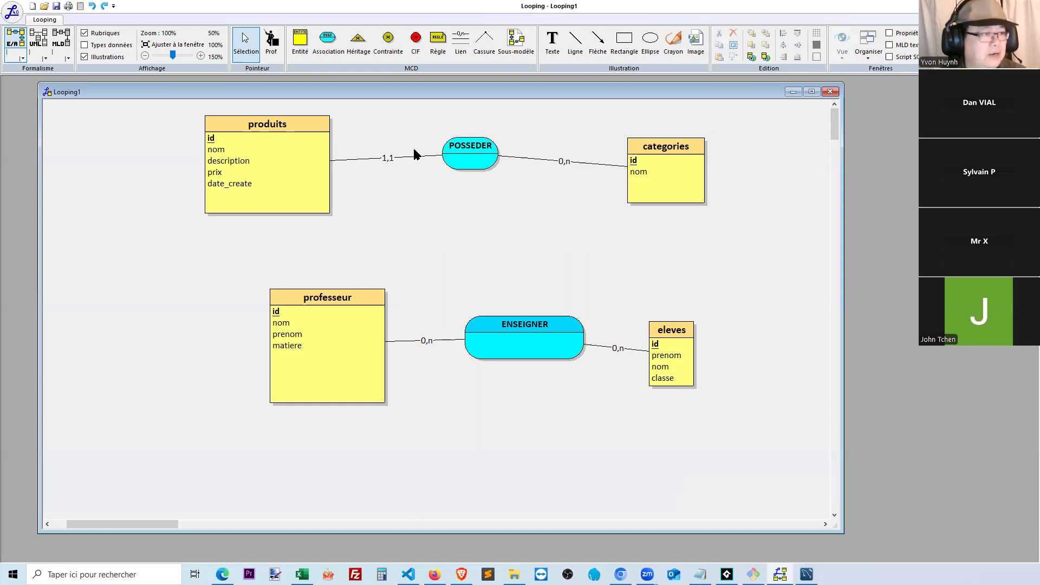
# Step: Move the produits and categories entities closer to the POSSEDER association
pyautogui.moveTo(304, 139); pyautogui.dragTo(348, 140)
pyautogui.moveTo(658, 152); pyautogui.dragTo(577, 136)
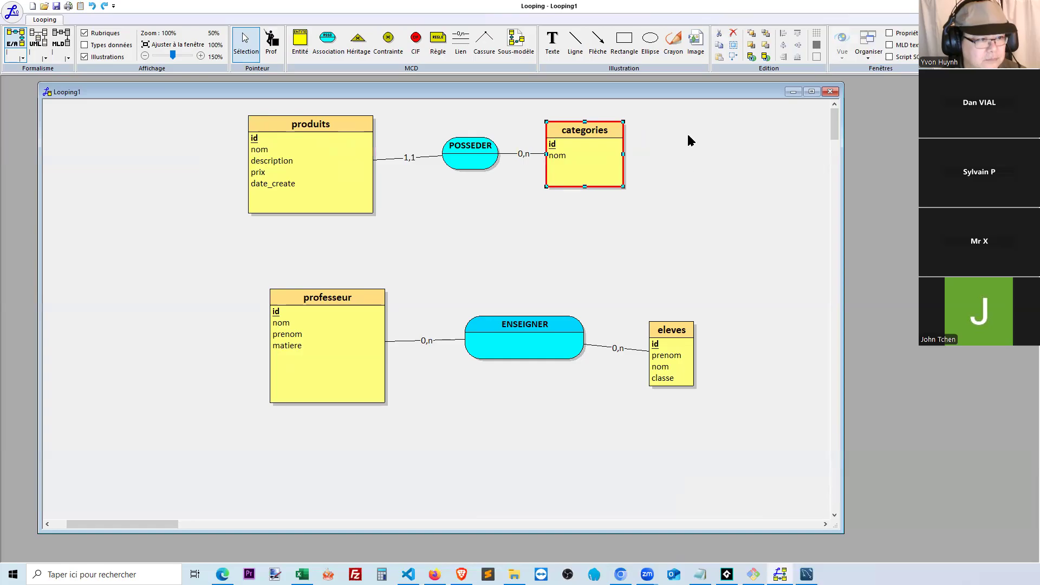
pyautogui.click(443, 205)
pyautogui.click(589, 157)
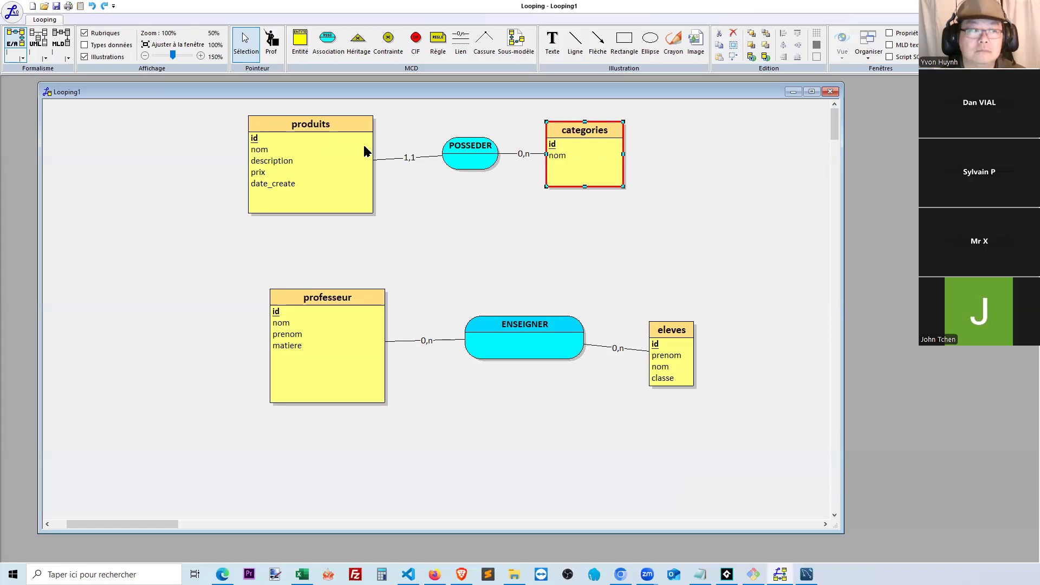
pyautogui.click(452, 278)
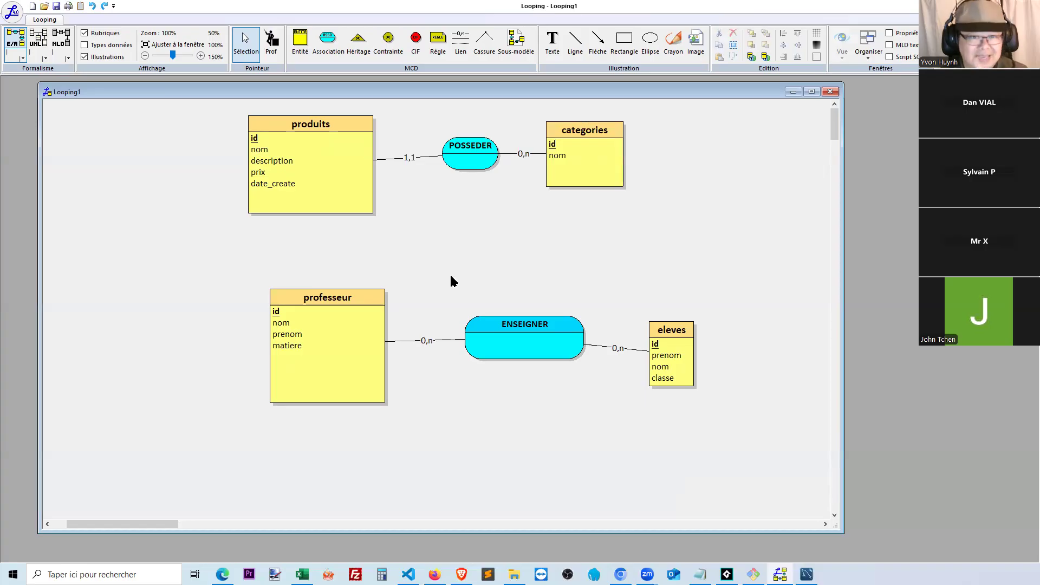
# Step: Move the ENSEIGNER association and the eleves entity up level with professeur, leaving prenom as the last attribute of eleves
pyautogui.click(301, 171)
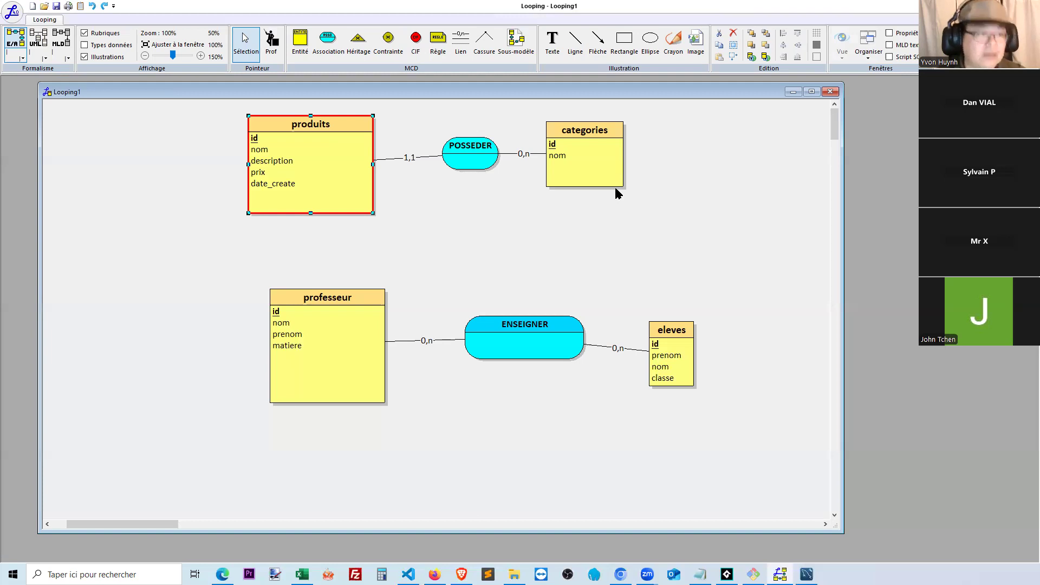
pyautogui.click(323, 376)
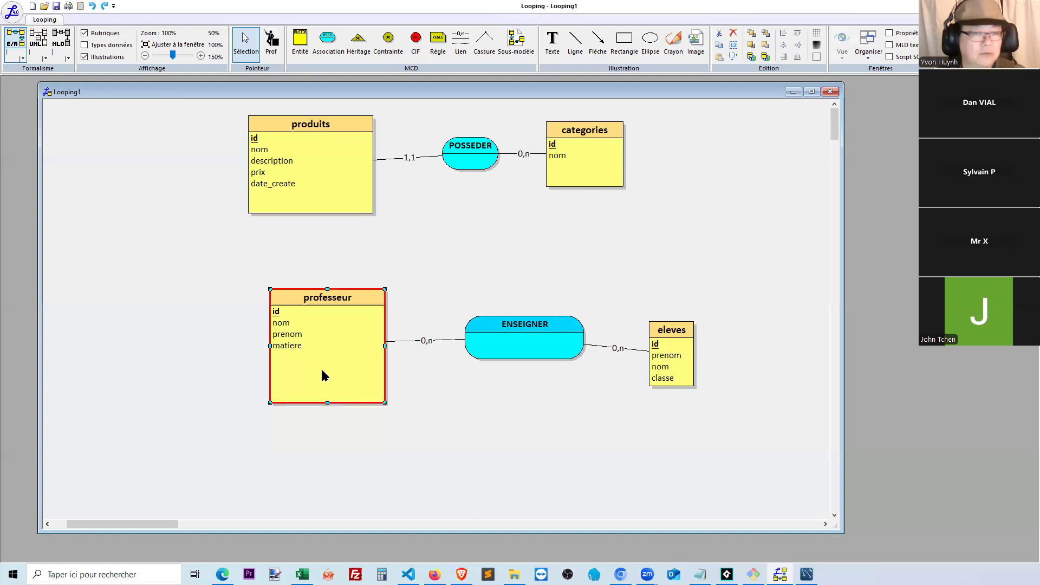
pyautogui.moveTo(516, 351); pyautogui.dragTo(504, 324)
pyautogui.moveTo(667, 355); pyautogui.dragTo(692, 336)
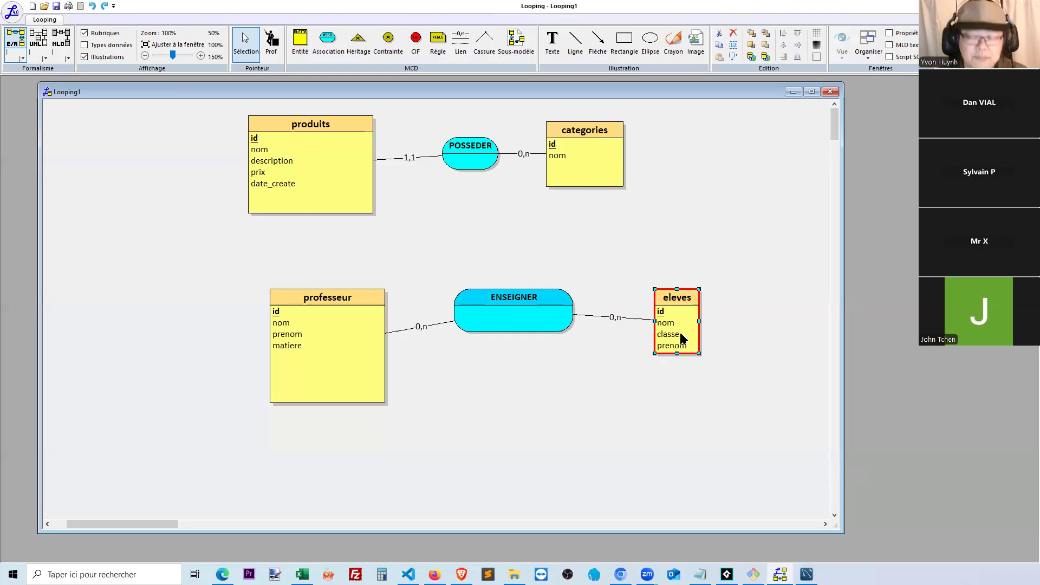
pyautogui.click(656, 390)
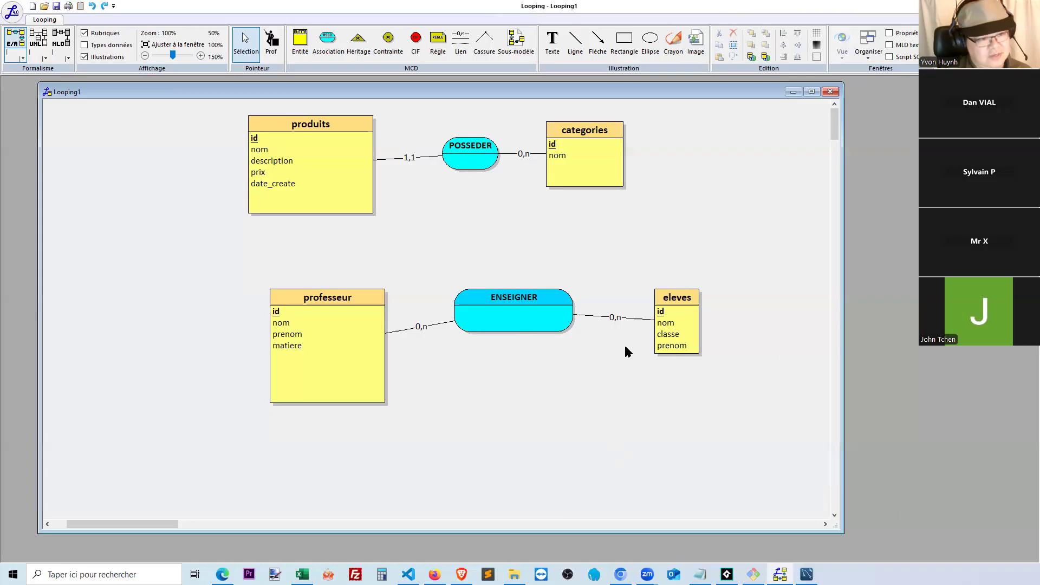
# Step: Examine the cardinalities linking professeur and eleves through ENSEIGNER, and compare them with the produits and categories relationship
pyautogui.click(614, 319)
pyautogui.click(422, 330)
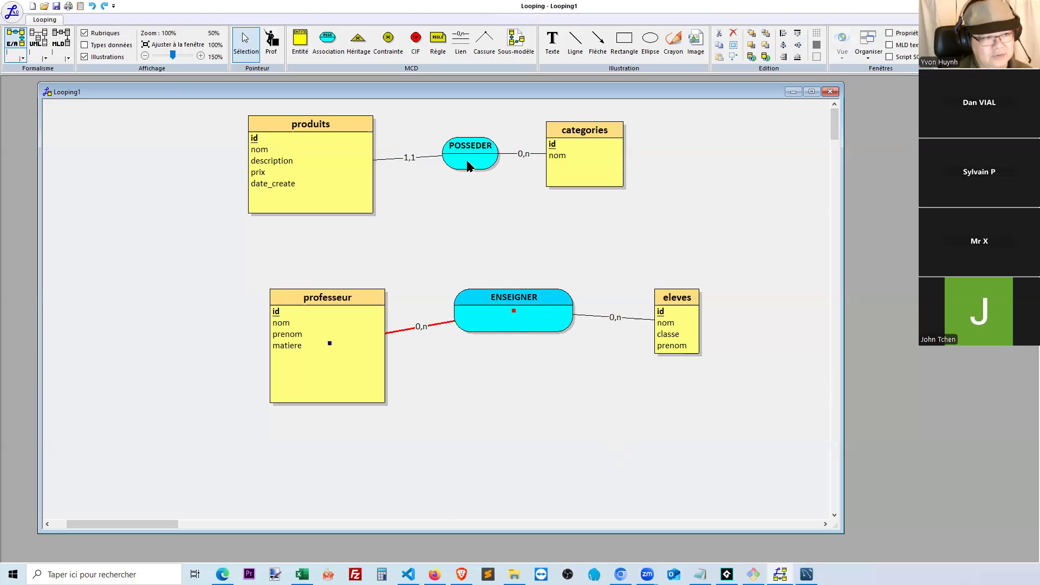
pyautogui.click(579, 436)
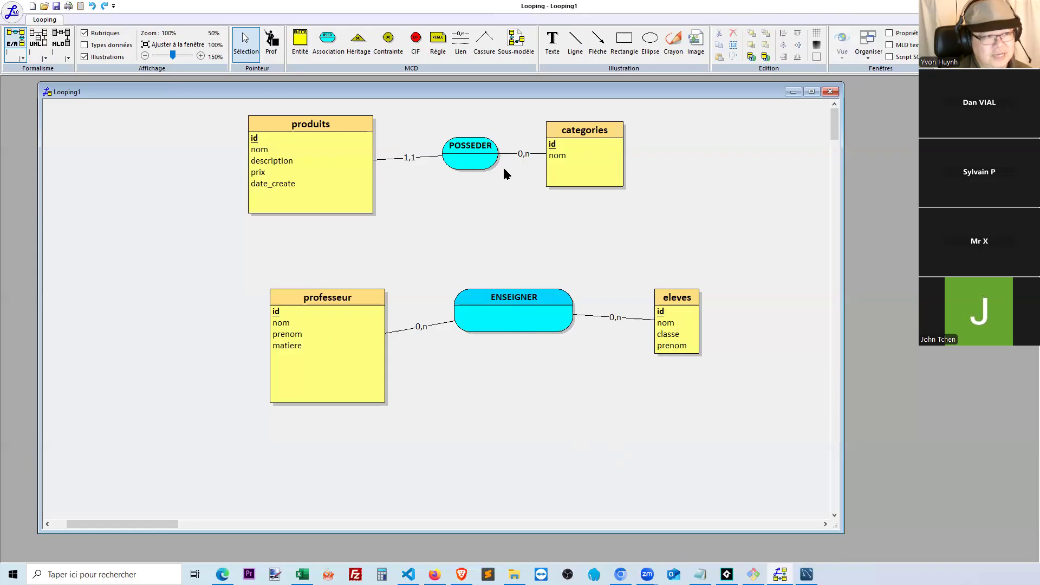
pyautogui.click(414, 328)
pyautogui.click(630, 326)
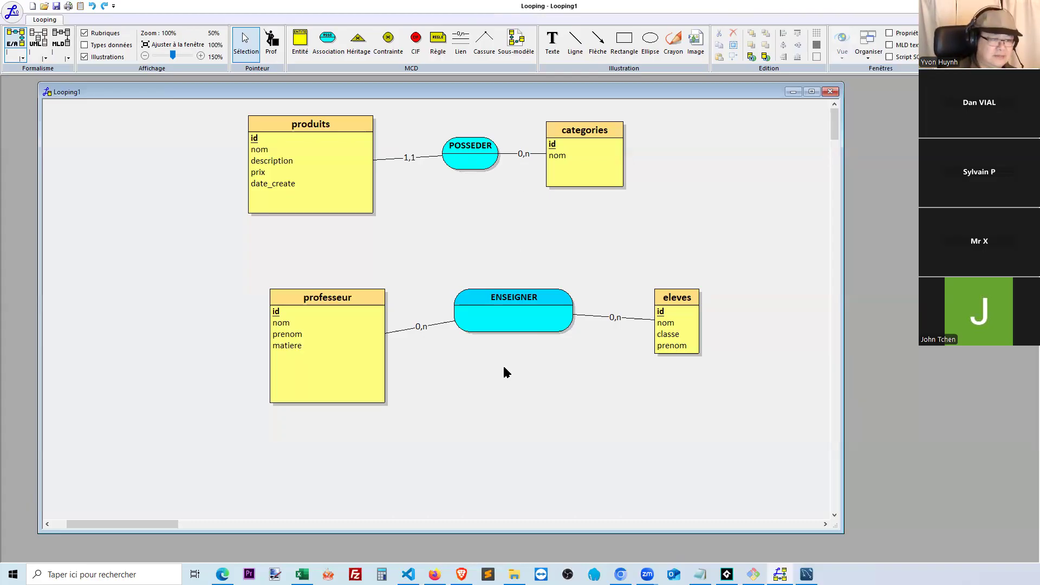
pyautogui.click(585, 159)
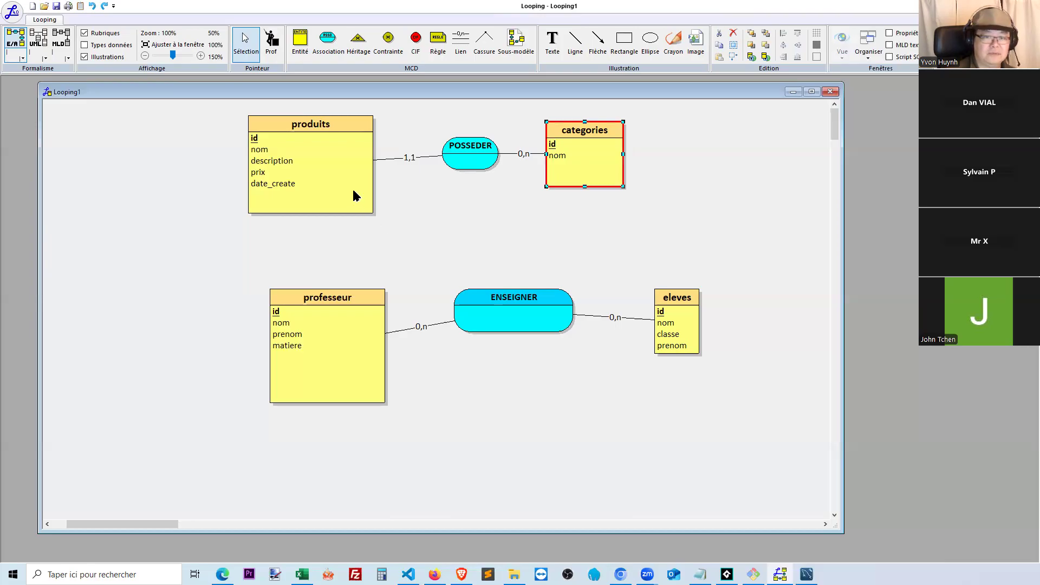
pyautogui.click(324, 378)
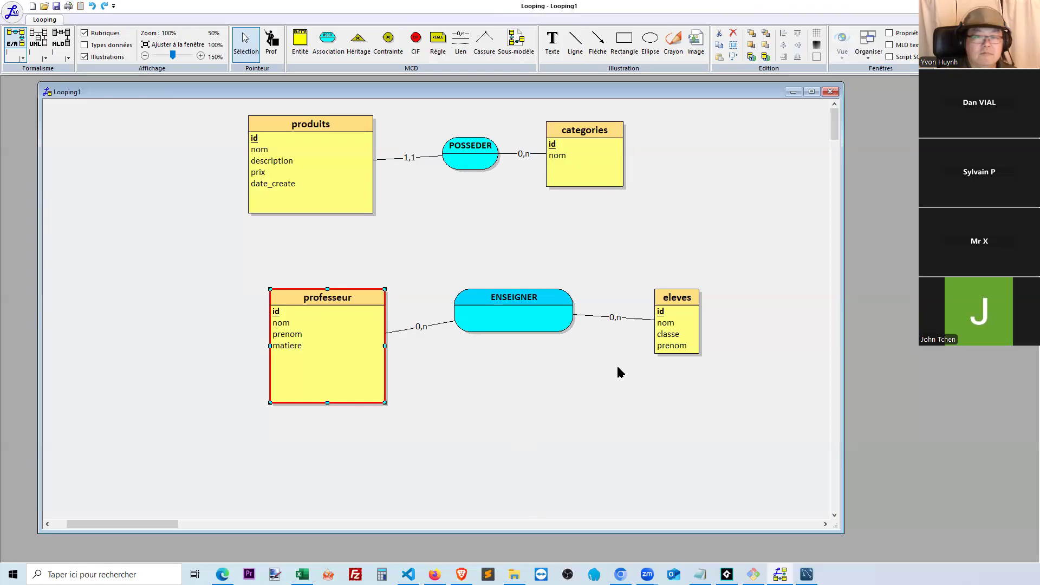
pyautogui.click(291, 164)
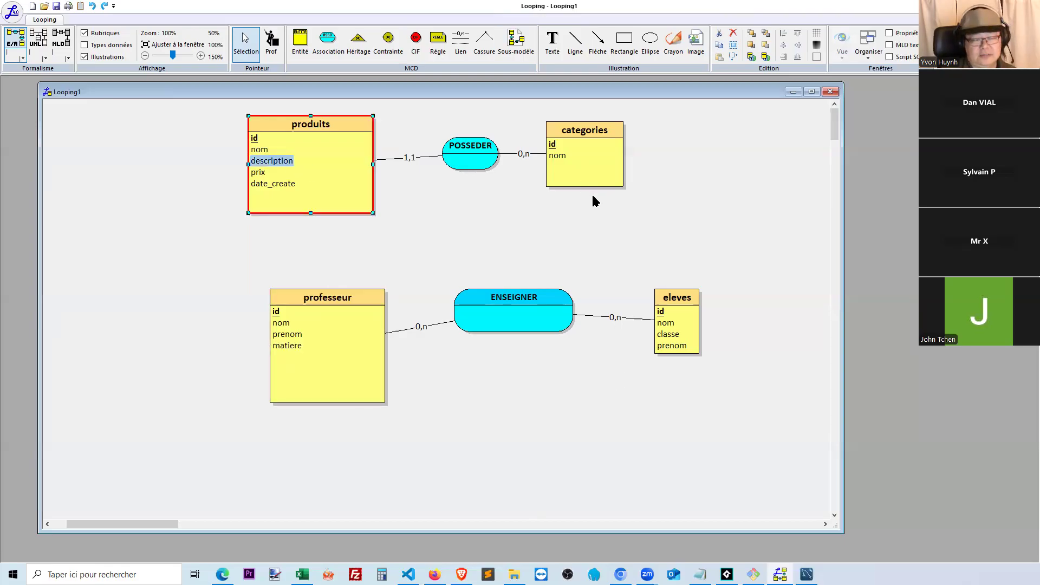
# Step: Clear the selection in the diagram and display the SQL script generated from the model
pyautogui.click(595, 227)
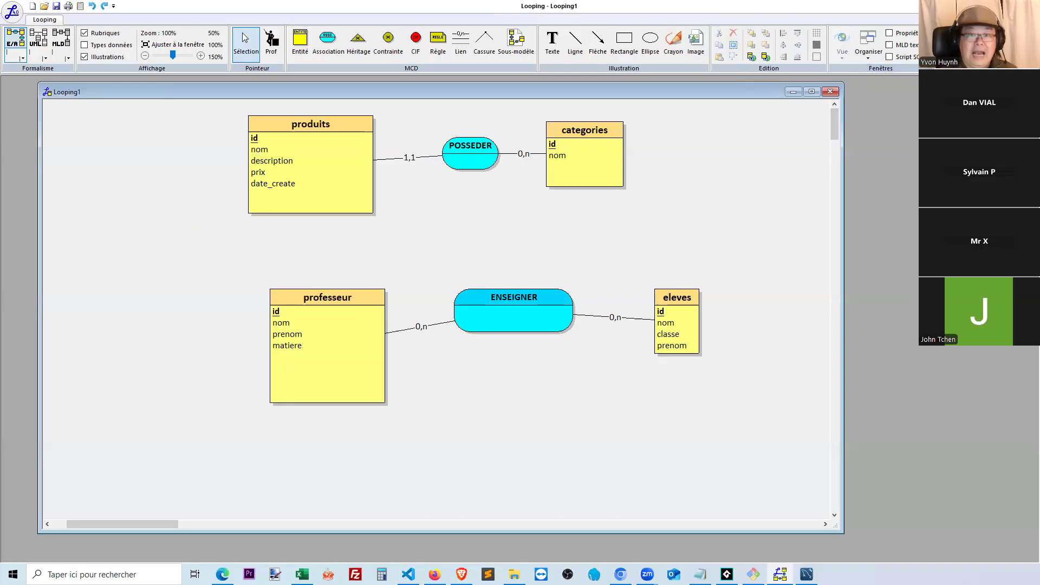
pyautogui.click(889, 57)
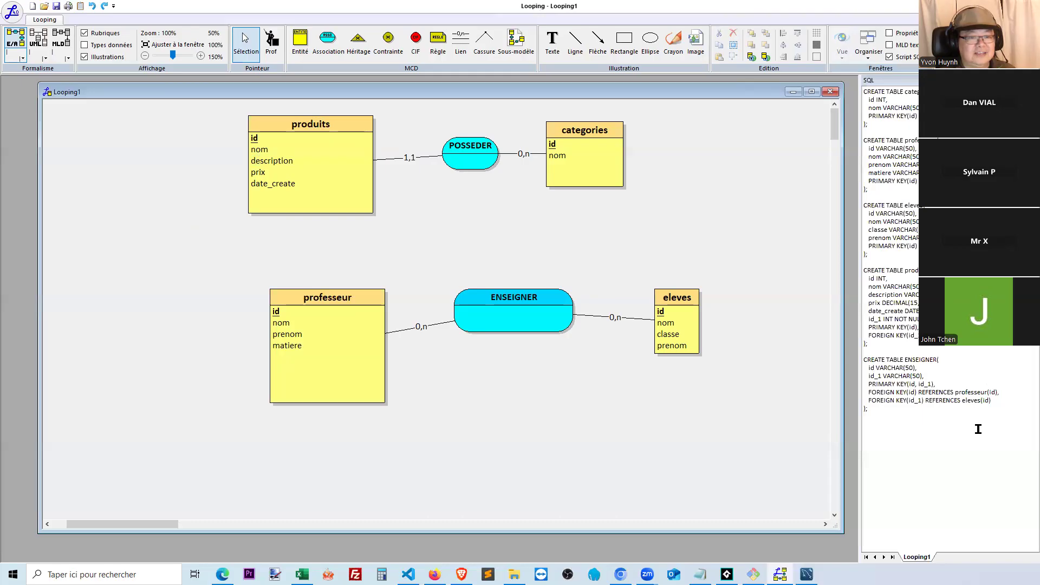